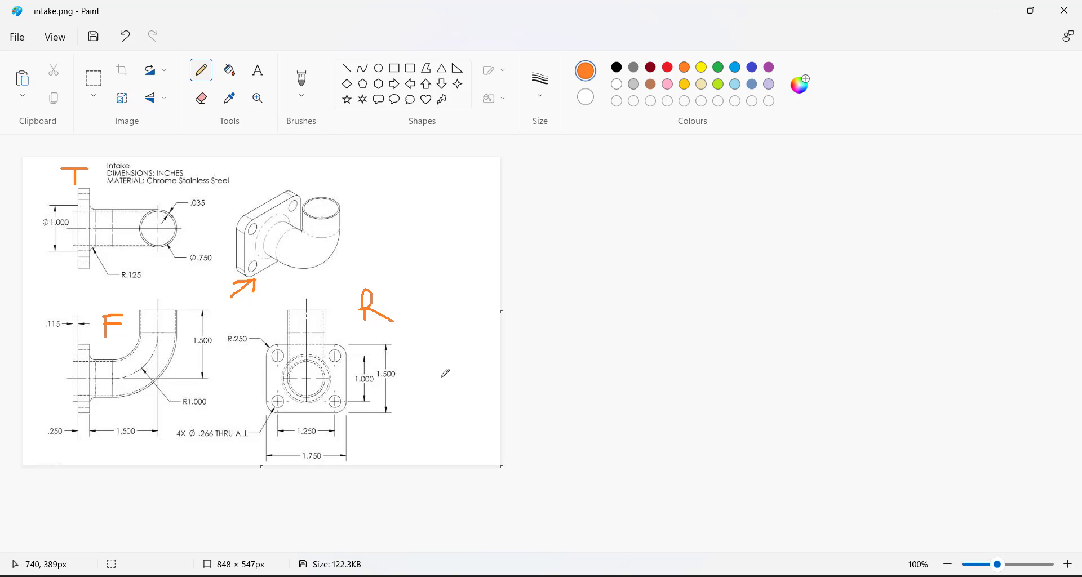
Step: Trace the flange outline in the drawing's right view and circle its 1.500, 1.750 and R.250 dimensions
mouse_move(283, 345)
left_mouse_down()
mouse_move(345, 340)
mouse_move(344, 413)
mouse_move(262, 408)
mouse_move(270, 343)
mouse_move(328, 344)
mouse_move(336, 311)
left_mouse_up()
mouse_move(386, 362)
left_mouse_down()
mouse_move(388, 382)
mouse_move(400, 362)
left_mouse_up()
mouse_move(302, 448)
left_mouse_down()
mouse_move(327, 455)
mouse_move(307, 444)
left_mouse_up()
mouse_move(237, 326)
left_mouse_down()
mouse_move(245, 347)
mouse_move(239, 324)
left_mouse_up()
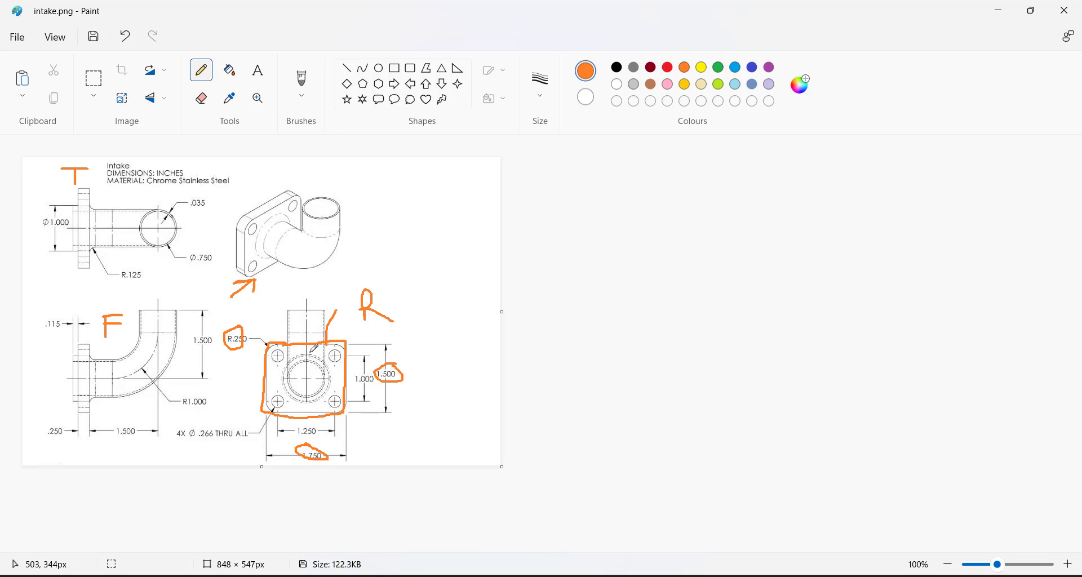
Step: Trace the pipe's bend path in the front view and circle the tube profile with its .035 wall and Ø.750 dimensions
mouse_move(79, 378)
left_mouse_down()
mouse_move(127, 373)
mouse_move(164, 343)
mouse_move(169, 297)
mouse_move(145, 291)
mouse_move(181, 302)
mouse_move(148, 274)
left_mouse_up()
mouse_move(159, 207)
left_mouse_down()
mouse_move(157, 243)
mouse_move(185, 241)
mouse_move(180, 199)
mouse_move(202, 194)
left_mouse_up()
mouse_move(197, 249)
left_mouse_down()
mouse_move(191, 266)
mouse_move(204, 243)
left_mouse_up()
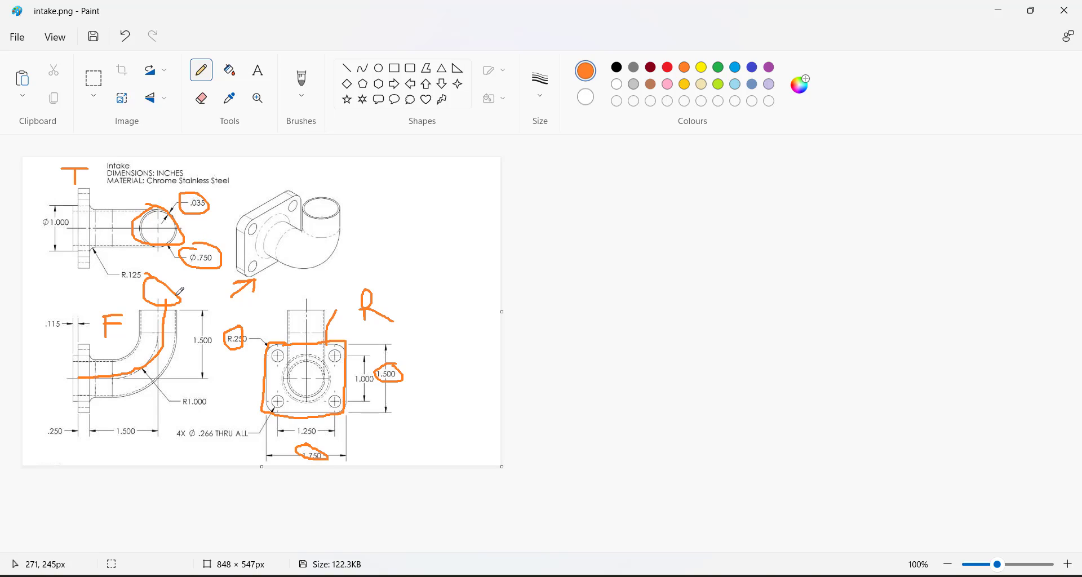
mouse_move(161, 306)
left_mouse_down()
mouse_move(146, 363)
mouse_move(88, 378)
left_mouse_up()
left_click_drag(165, 289, 195, 275)
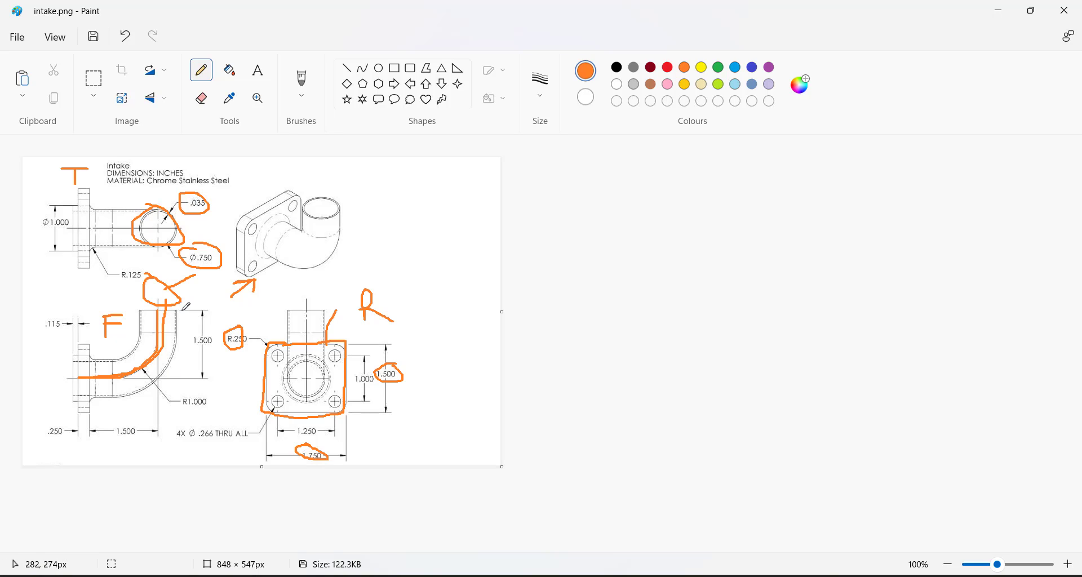
Step: Mark the upper mounting hole in the right view and circle the 1.000 and 1.250 hole-spacing dimensions
mouse_move(337, 350)
left_mouse_down()
mouse_move(333, 368)
mouse_move(322, 347)
left_mouse_up()
mouse_move(367, 369)
left_mouse_down()
mouse_move(363, 392)
mouse_move(365, 374)
left_mouse_up()
mouse_move(309, 418)
left_mouse_down()
mouse_move(325, 437)
mouse_move(323, 419)
mouse_move(290, 404)
mouse_move(365, 401)
left_mouse_up()
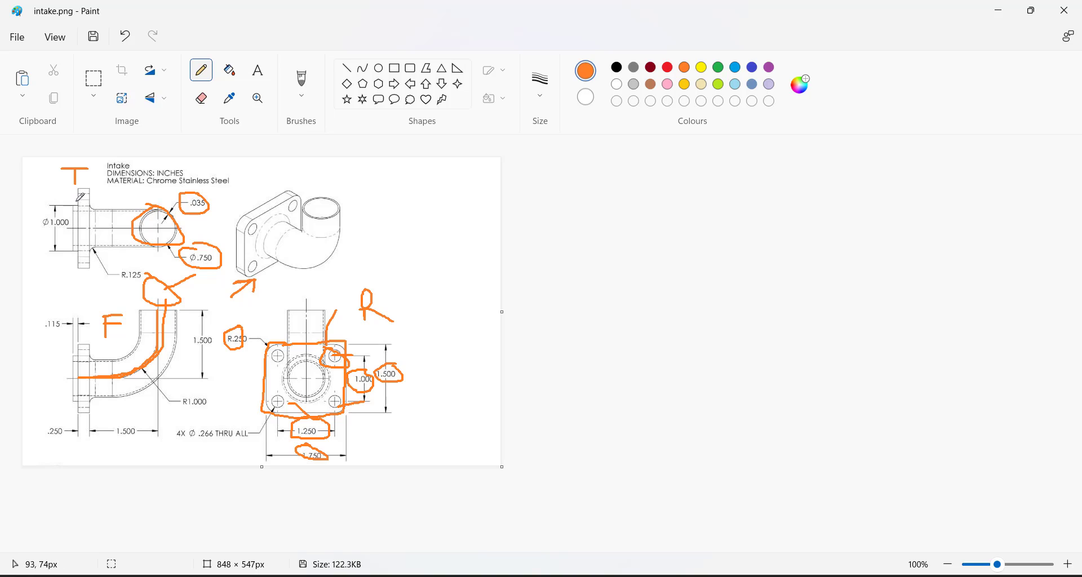
Step: Mark the Ø1.000 boss with its .115 depth and the flange's .250 thickness, retracing the pipe path and boss outline
mouse_move(74, 201)
left_mouse_down()
mouse_move(58, 241)
mouse_move(78, 253)
mouse_move(77, 200)
mouse_move(50, 207)
mouse_move(43, 224)
mouse_move(53, 254)
mouse_move(68, 208)
left_mouse_up()
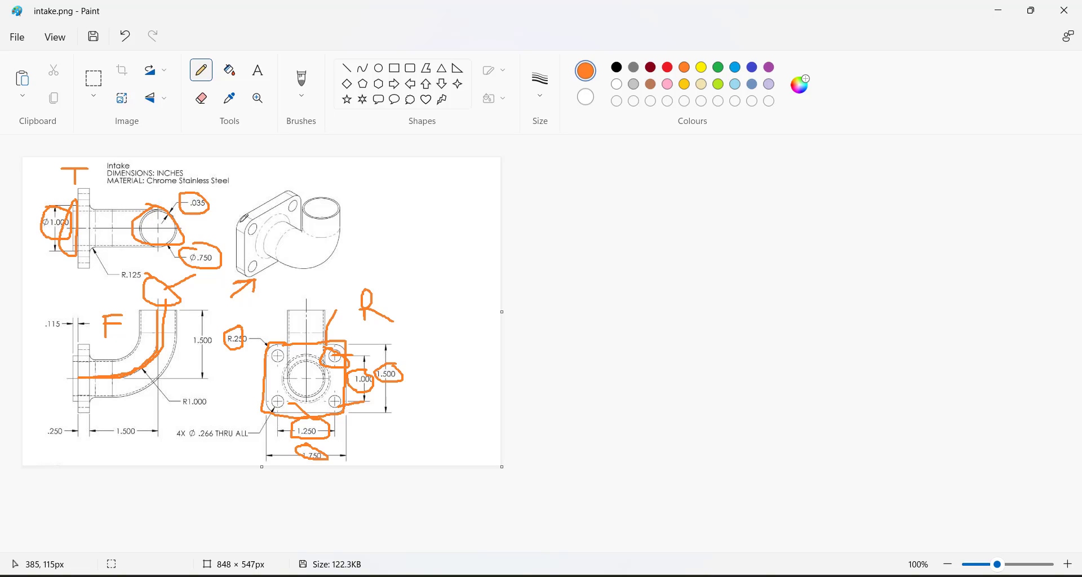
mouse_move(55, 311)
left_mouse_down()
mouse_move(50, 340)
mouse_move(59, 309)
left_mouse_up()
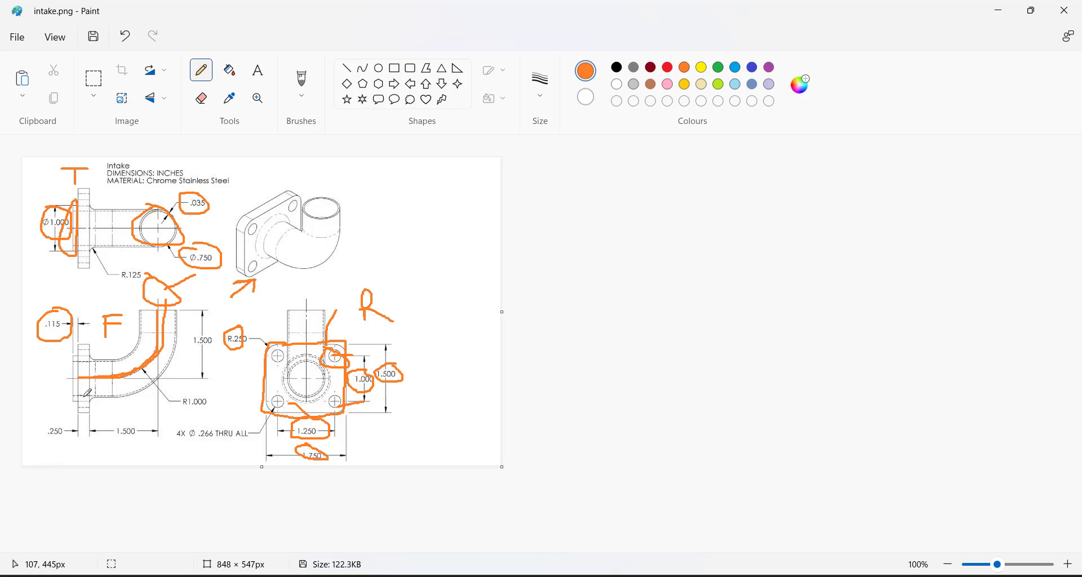
mouse_move(87, 345)
left_mouse_down()
mouse_move(91, 413)
mouse_move(57, 420)
mouse_move(44, 443)
mouse_move(67, 428)
mouse_move(55, 423)
left_mouse_up()
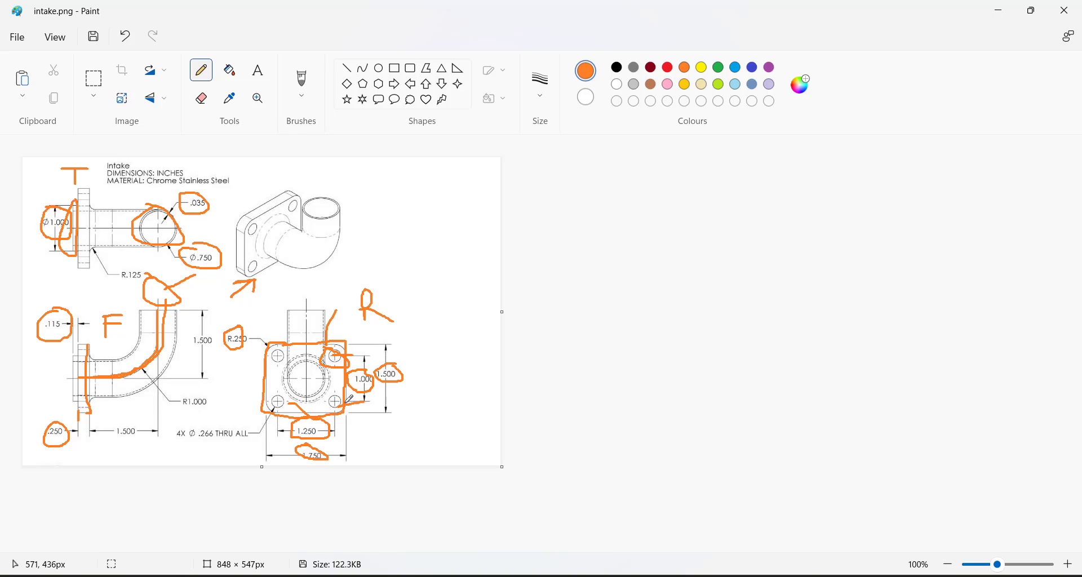
mouse_move(63, 422)
left_mouse_down()
mouse_move(57, 448)
mouse_move(65, 426)
left_mouse_up()
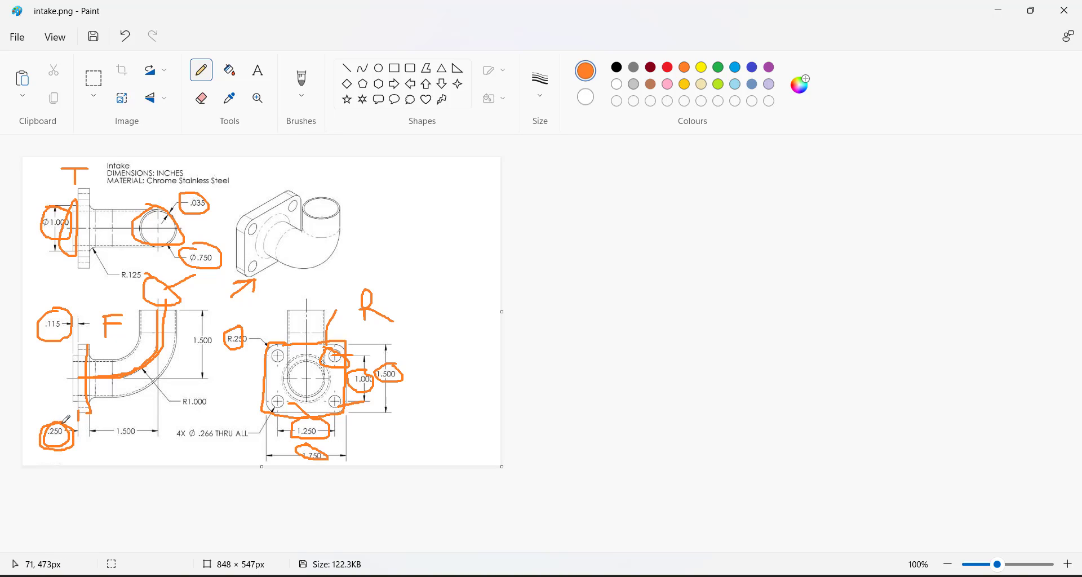
mouse_move(79, 376)
left_mouse_down()
mouse_move(145, 360)
mouse_move(166, 305)
mouse_move(161, 345)
mouse_move(91, 374)
mouse_move(119, 373)
mouse_move(152, 349)
mouse_move(162, 312)
left_mouse_up()
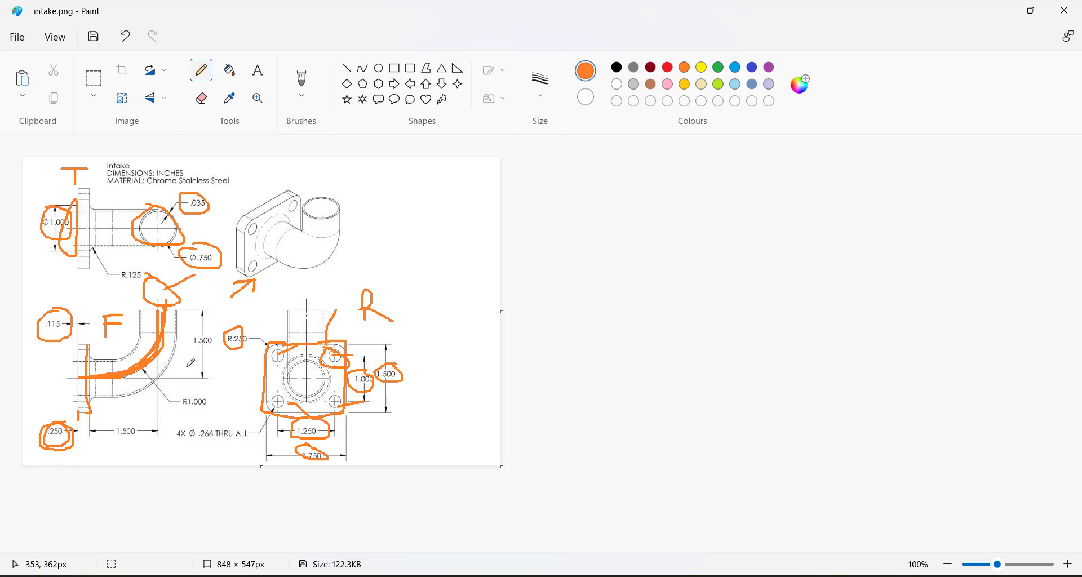
mouse_move(66, 200)
left_mouse_down()
mouse_move(54, 246)
mouse_move(75, 256)
mouse_move(72, 202)
left_mouse_up()
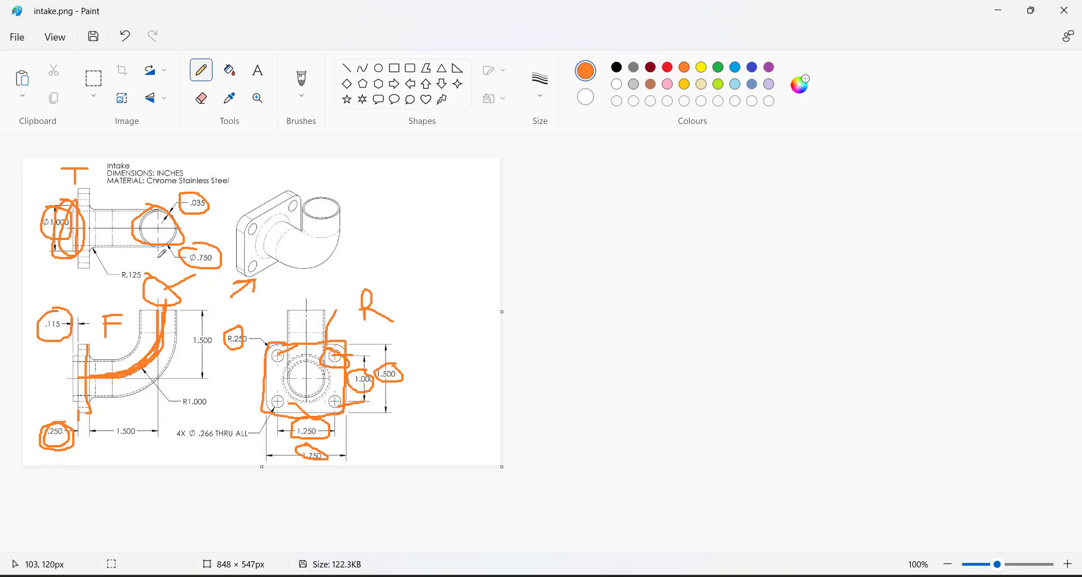
Step: Switch to SOLIDWORKS and select IPS (inch, pound, second) as the part's unit system
left_click(998, 10)
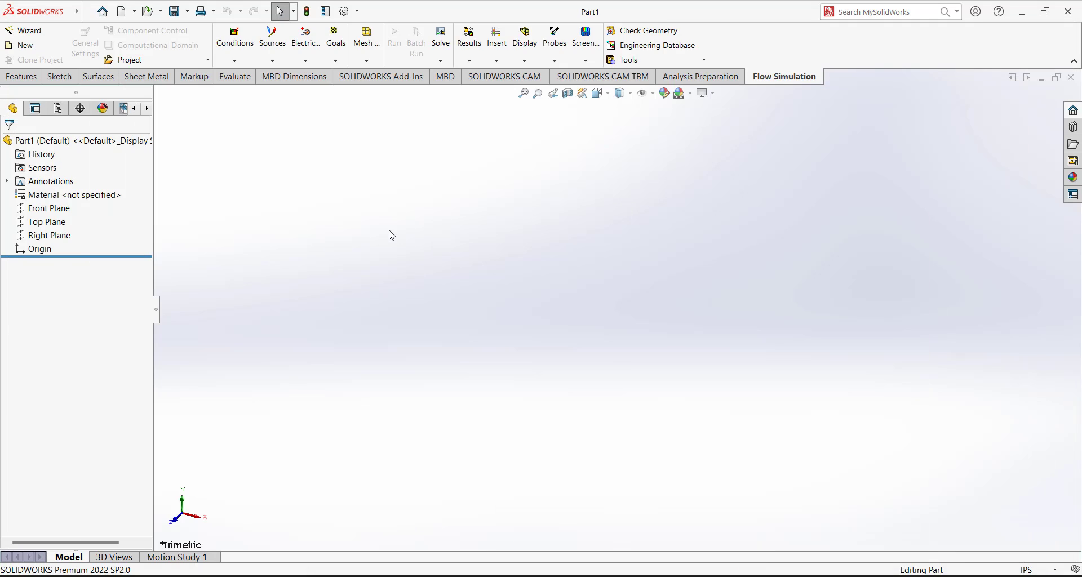
left_click(59, 77)
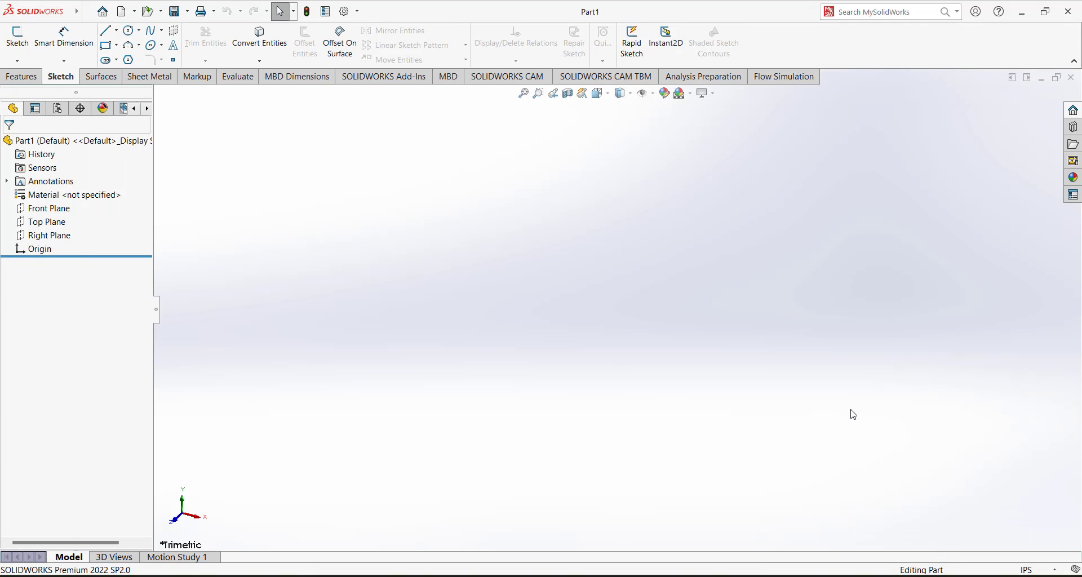
left_click(1030, 572)
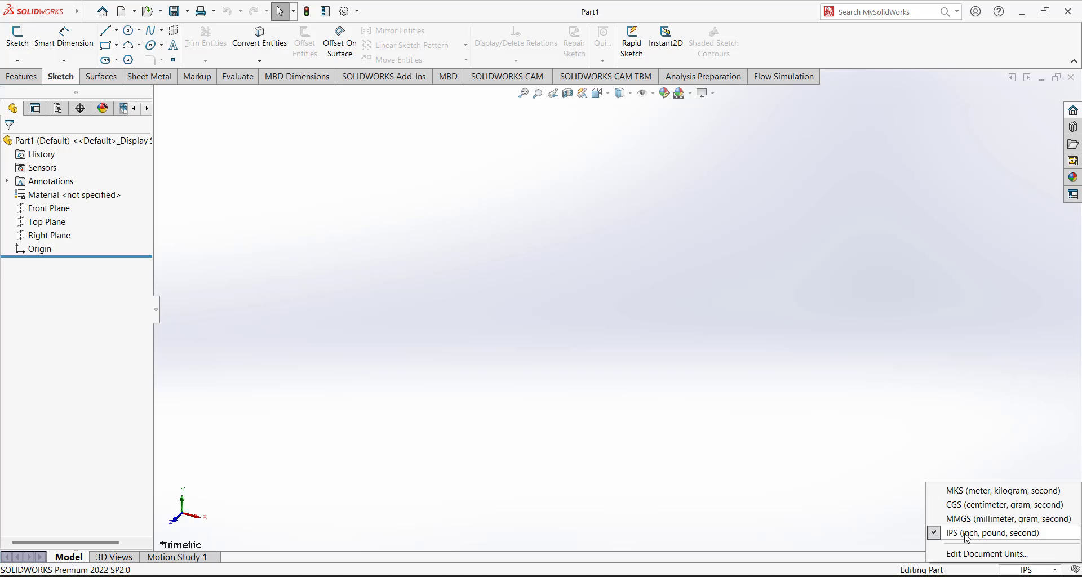
left_click(996, 534)
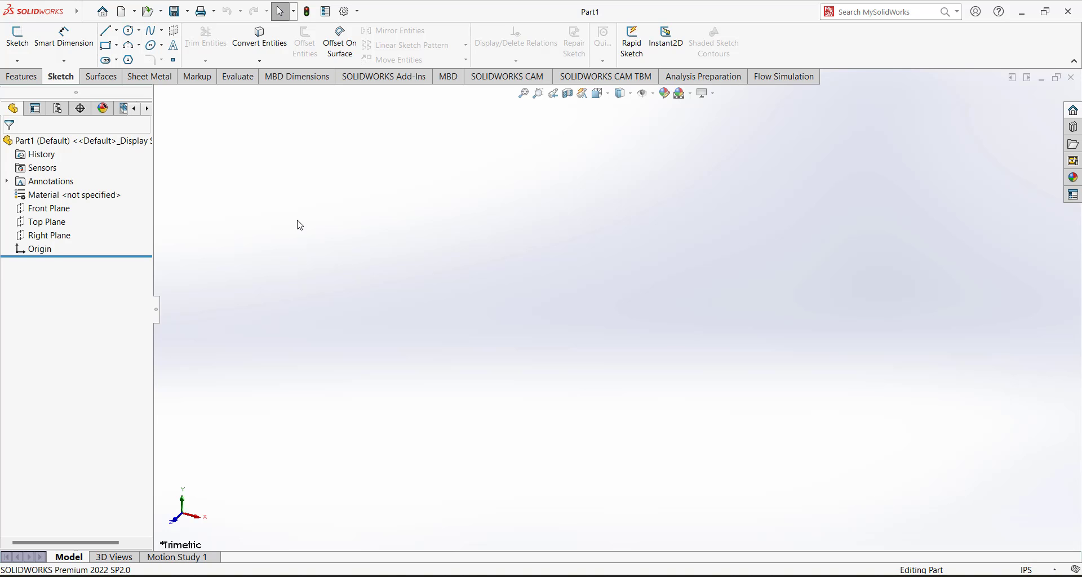
Step: Start a sketch on the Right Plane and draw a corner rectangle about 1.77 in tall around the origin
left_click(17, 37)
scroll(587, 299, "up", 3)
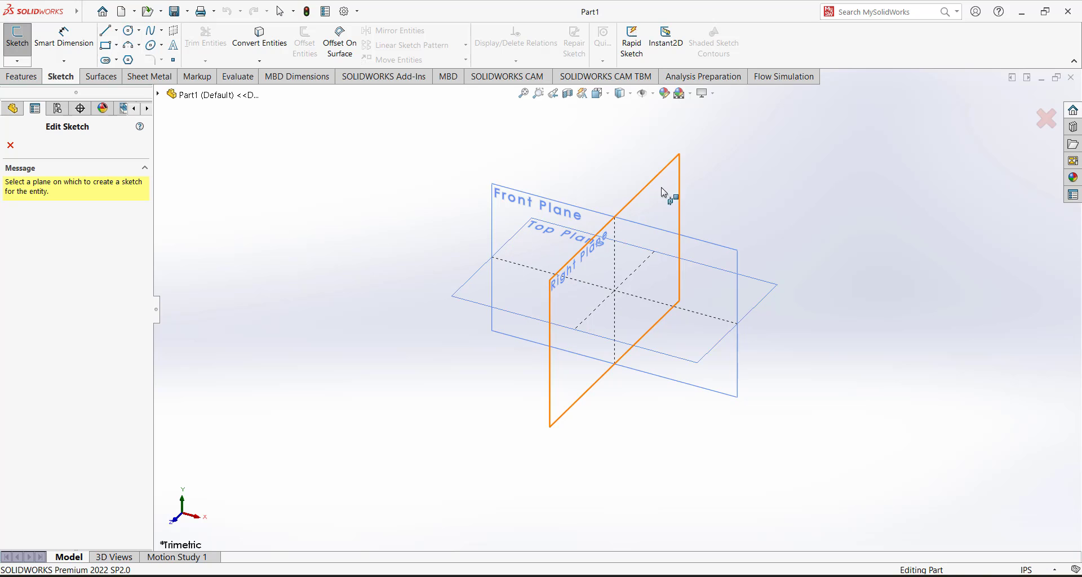
left_click(665, 216)
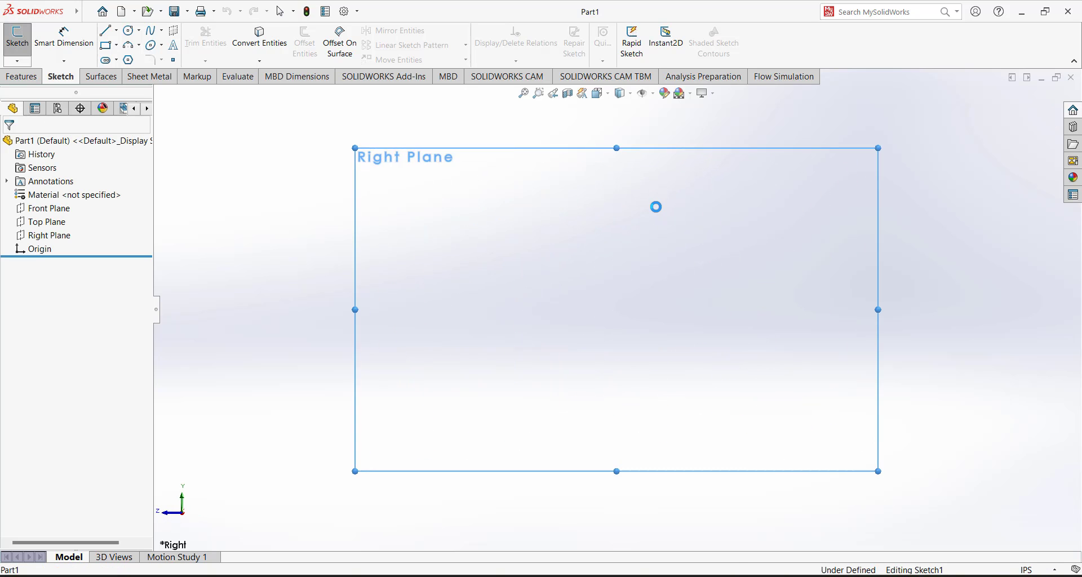
left_click(117, 45)
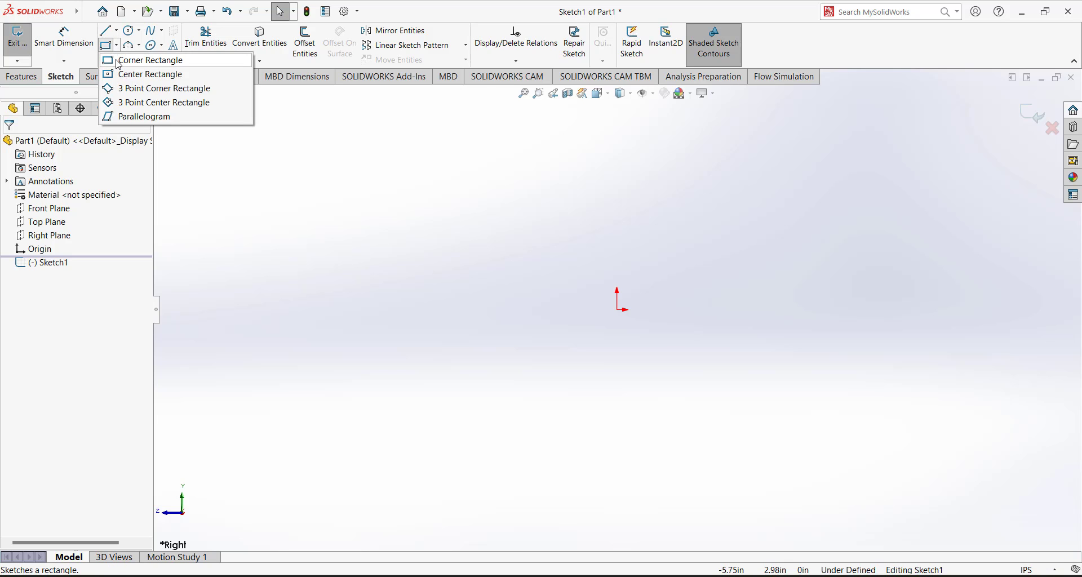
left_click(119, 64)
scroll(638, 265, "down", 2)
left_click(572, 294)
left_click(680, 405)
Step: Dimension the rectangle to a height of 1.5 in and a width of 1.75 in
left_click(62, 43)
left_click(681, 344)
left_click(820, 386)
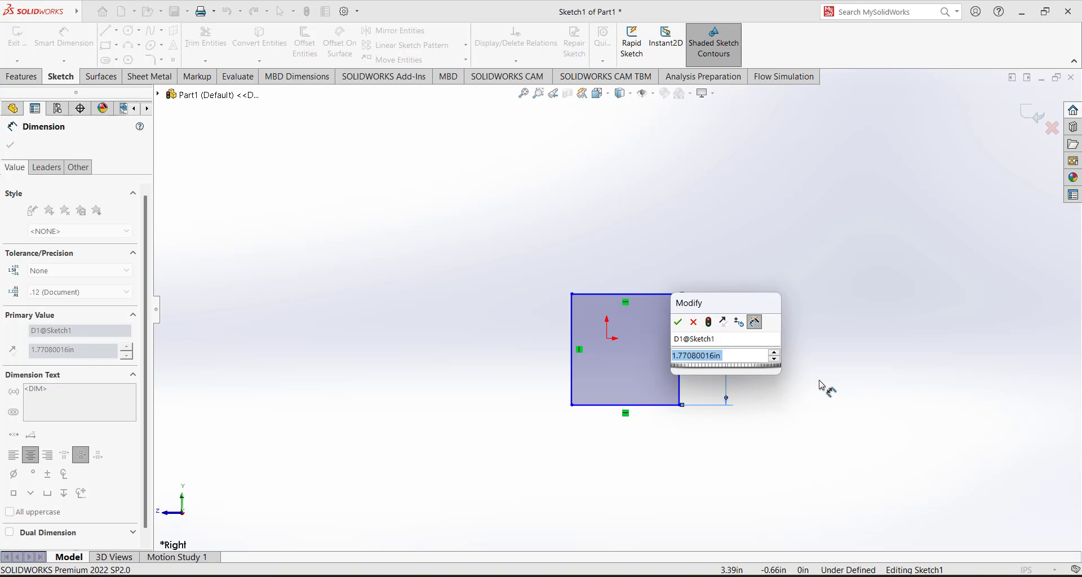
type("1.5")
key("Return")
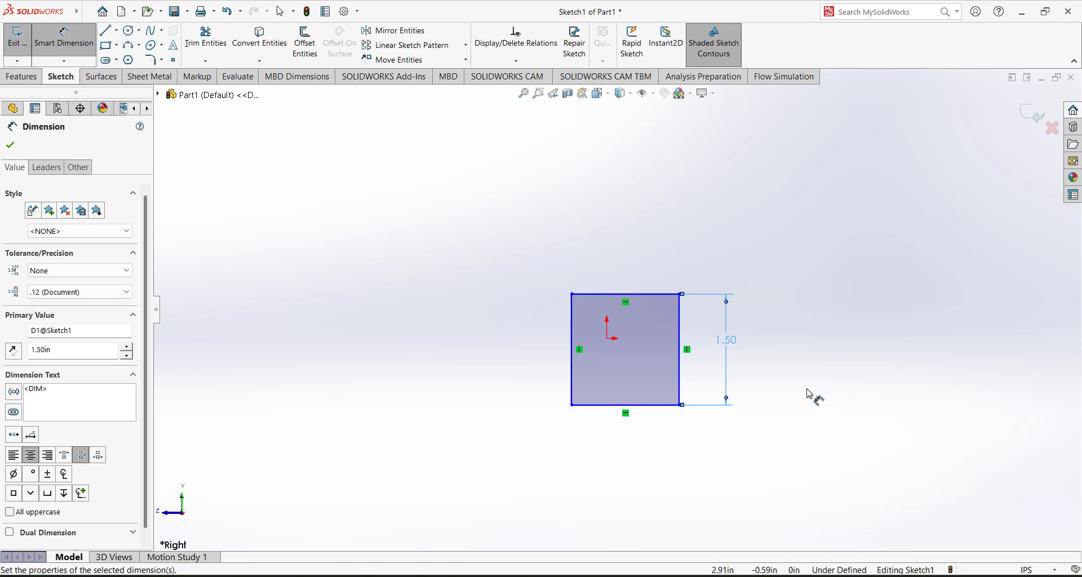
left_click(668, 416)
left_click(684, 494)
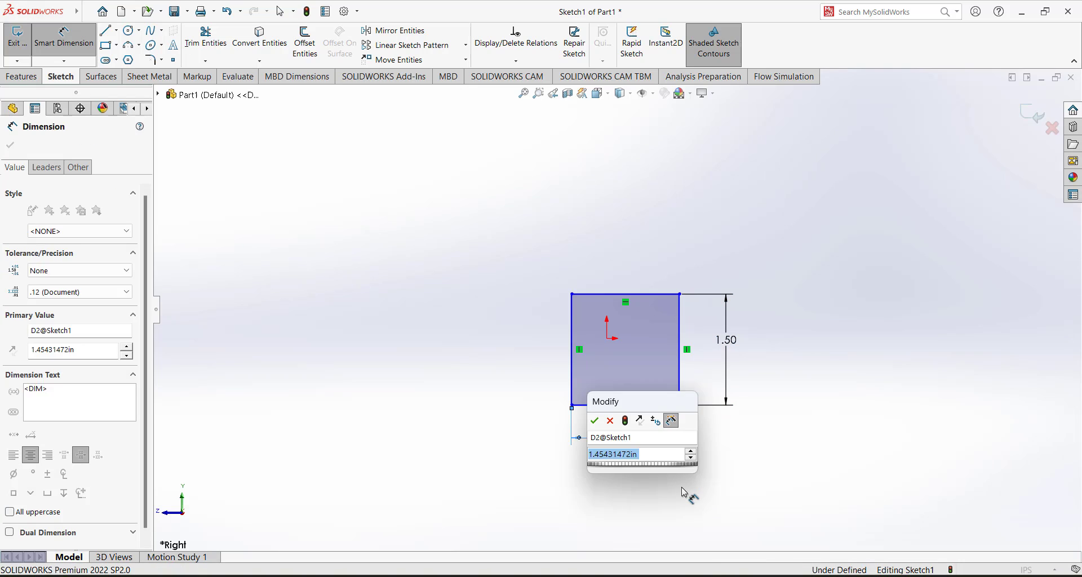
type("1.75")
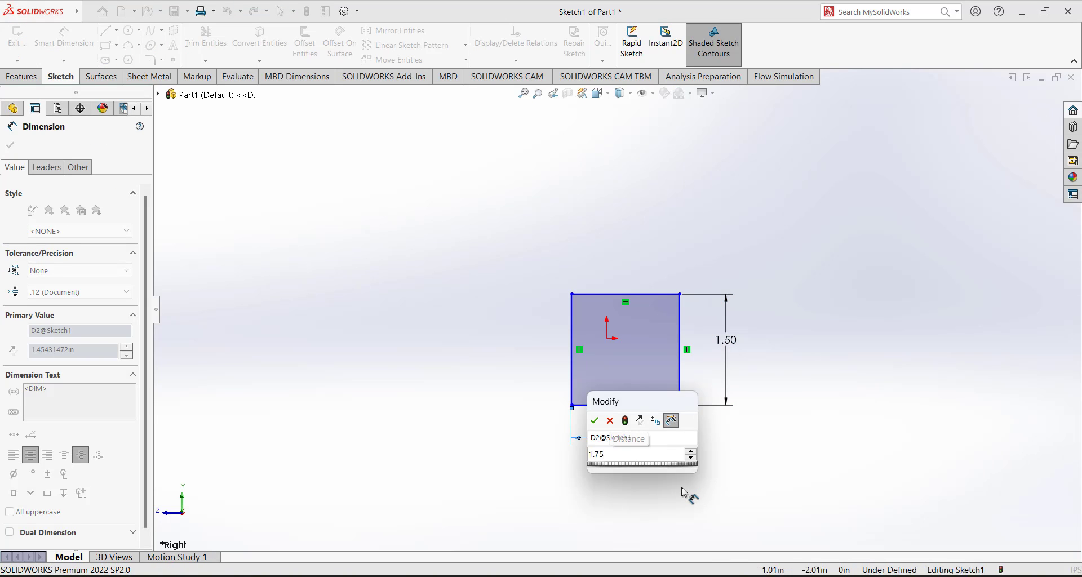
key("Return")
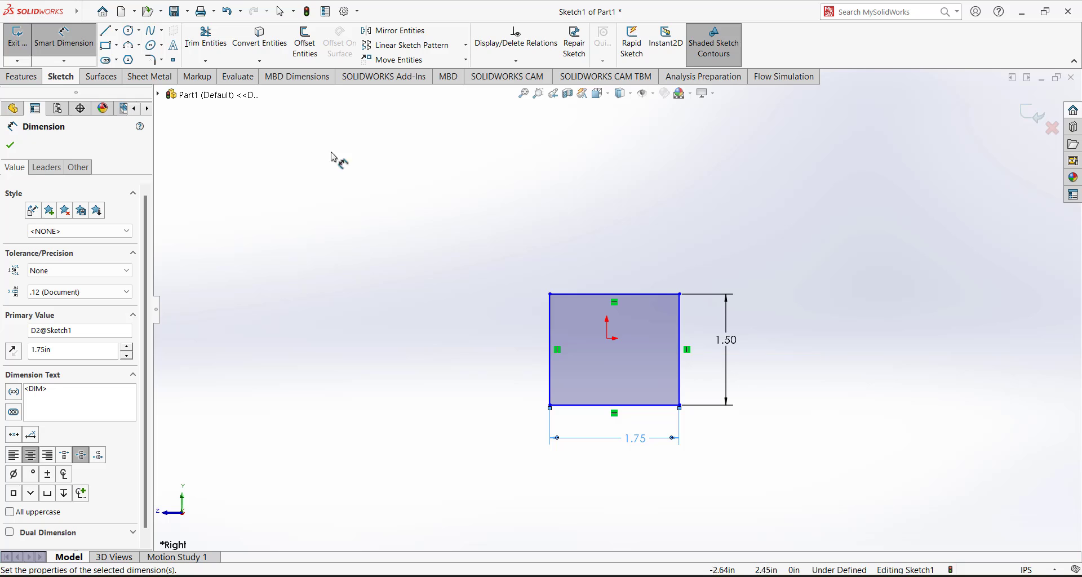
left_click(116, 45)
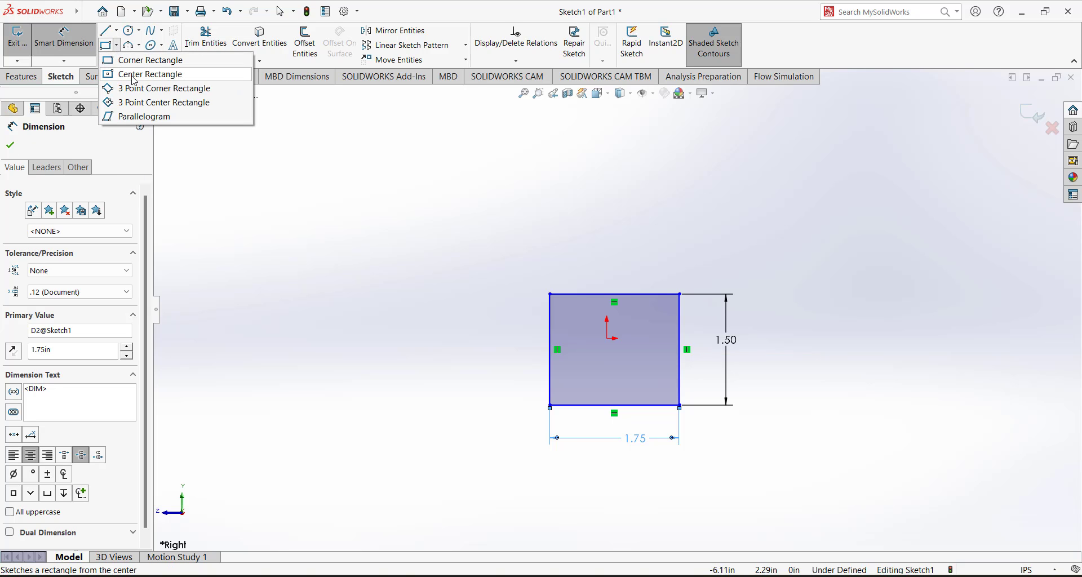
left_click(395, 189)
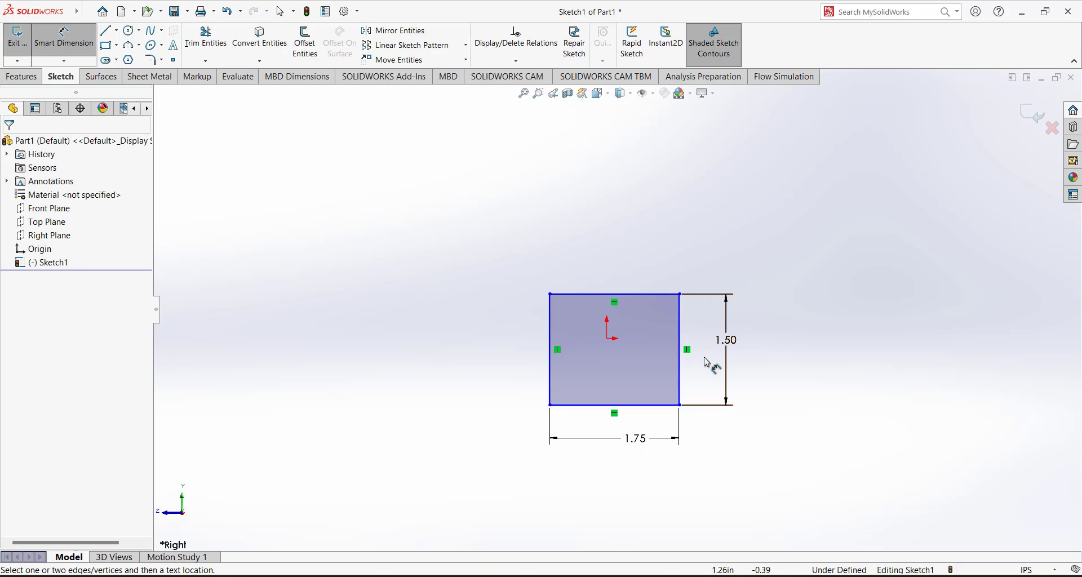
left_click(116, 46)
left_click(460, 207)
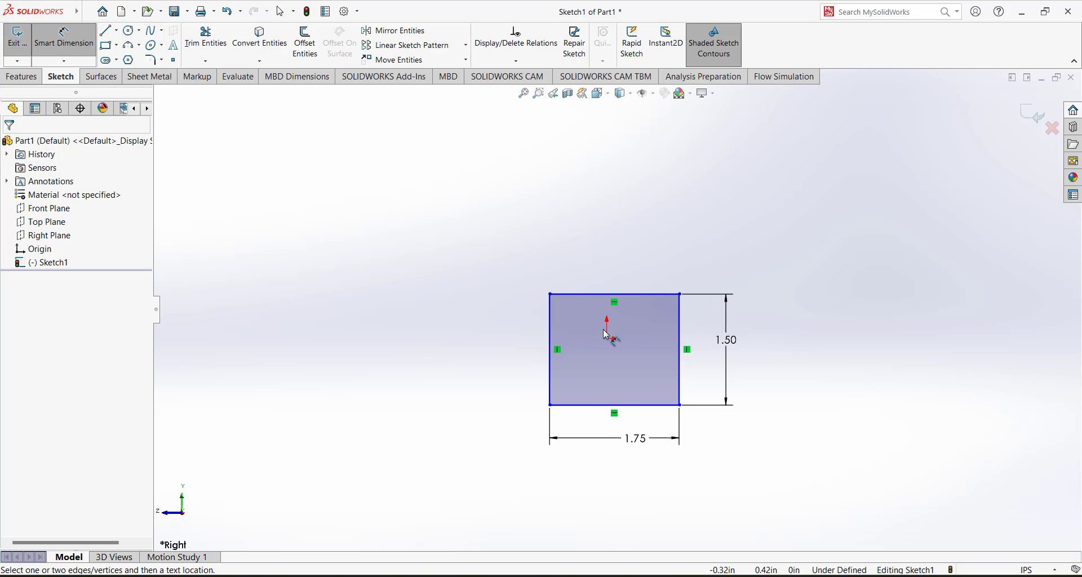
Step: Dimension the vertical distance from the rectangle's upper edge to the origin as .75 in
left_click(647, 298)
left_click(609, 339)
left_click(693, 319)
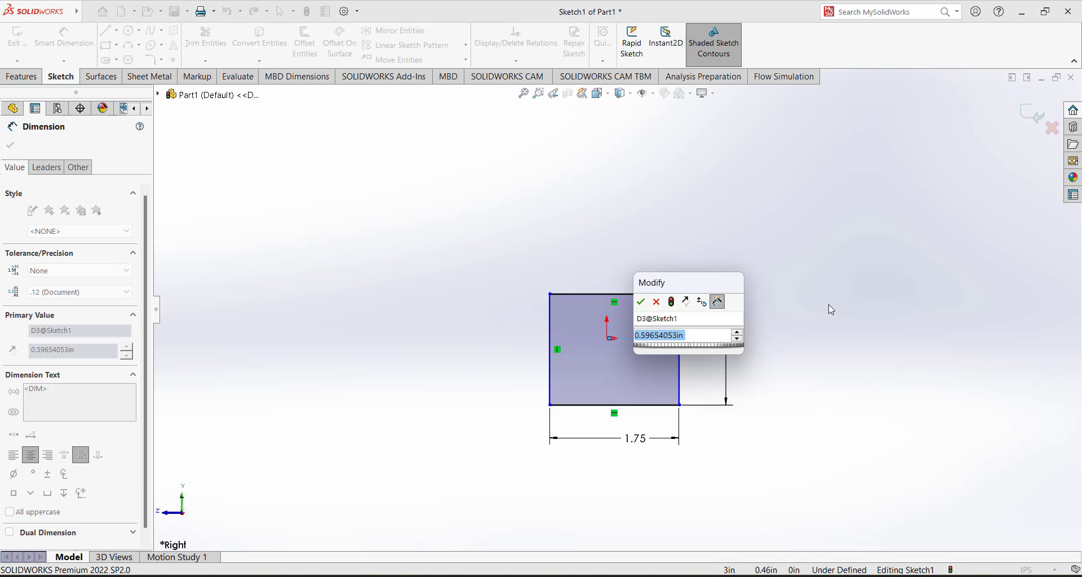
type(".75")
key("Return")
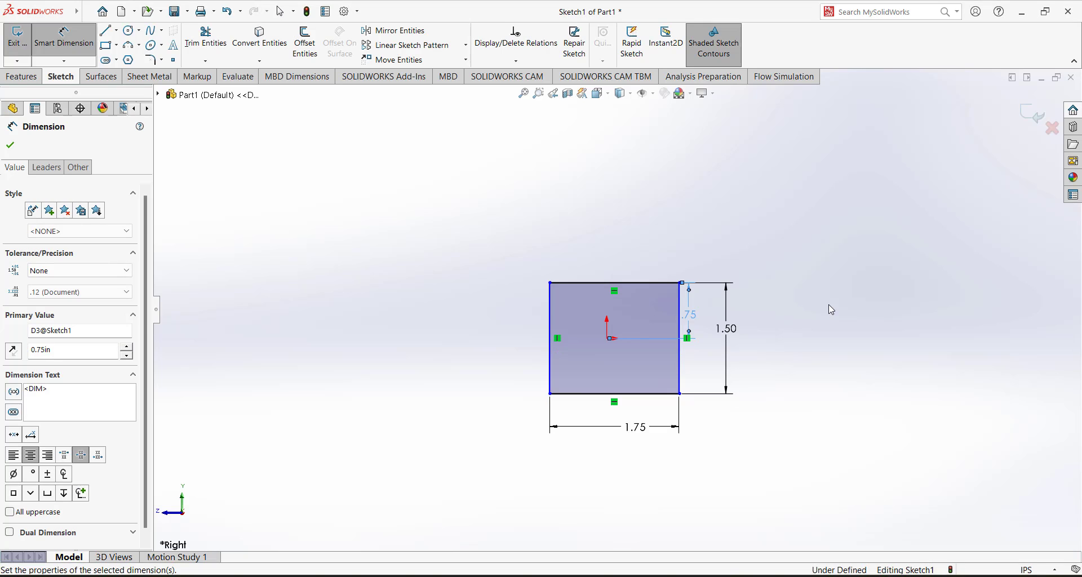
key("Escape")
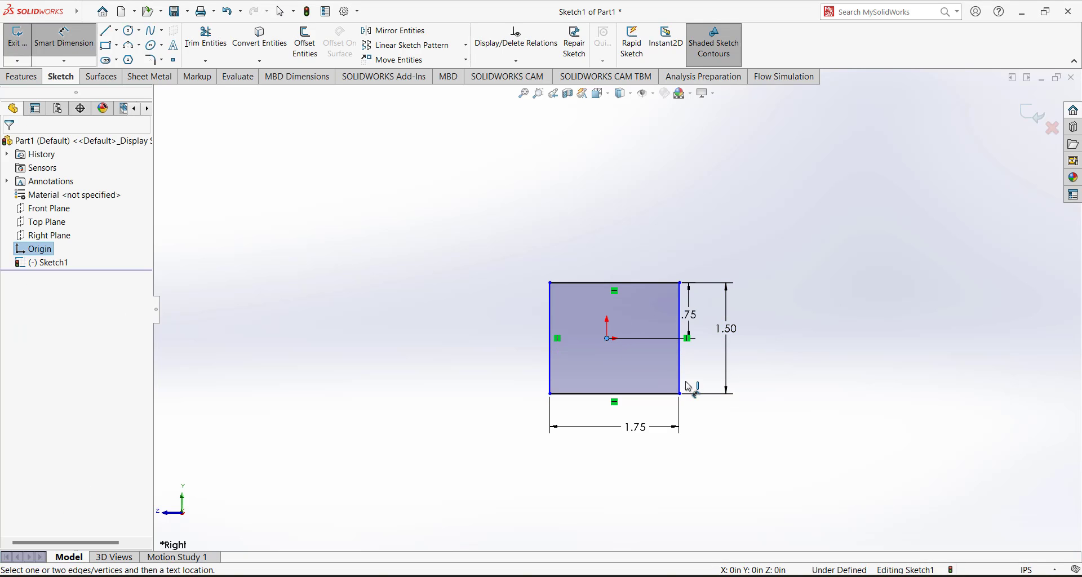
Step: Dimension the horizontal distance from the origin to the rectangle's right edge as 1.75/2 in
left_click(675, 395)
left_click(746, 428)
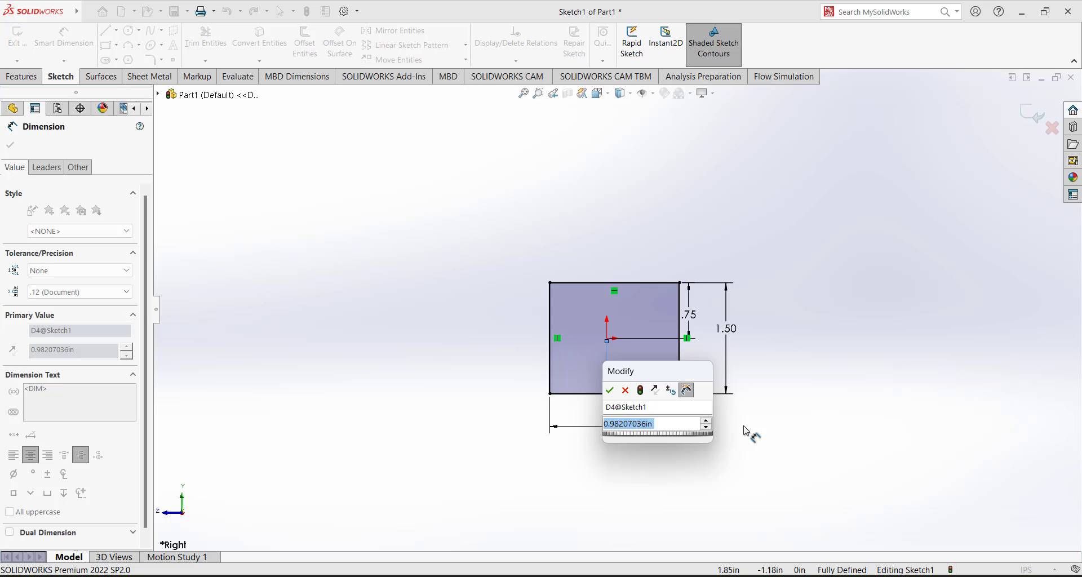
type("1.75/2")
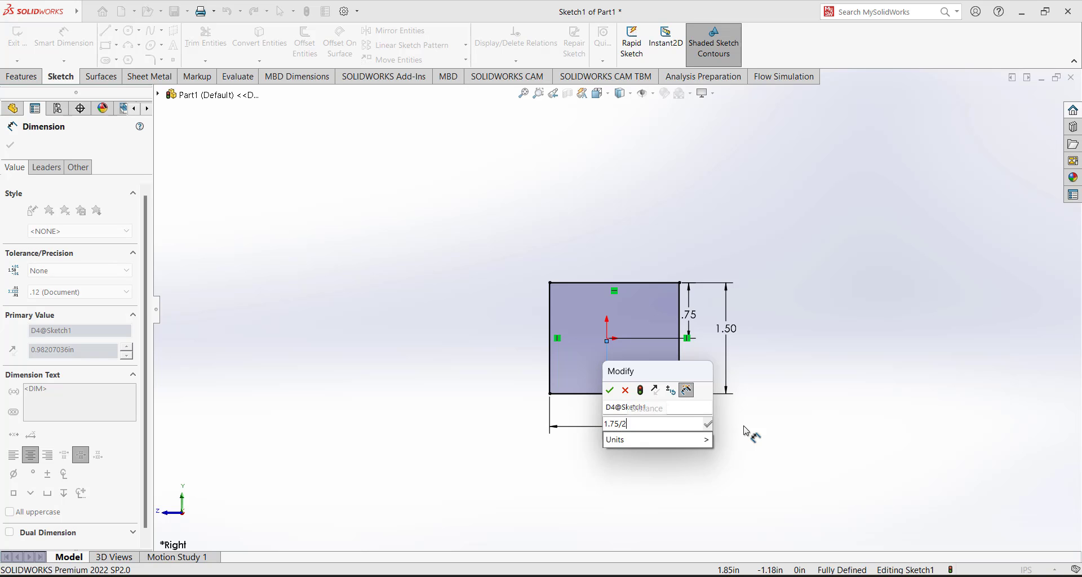
key("Return")
key("Escape")
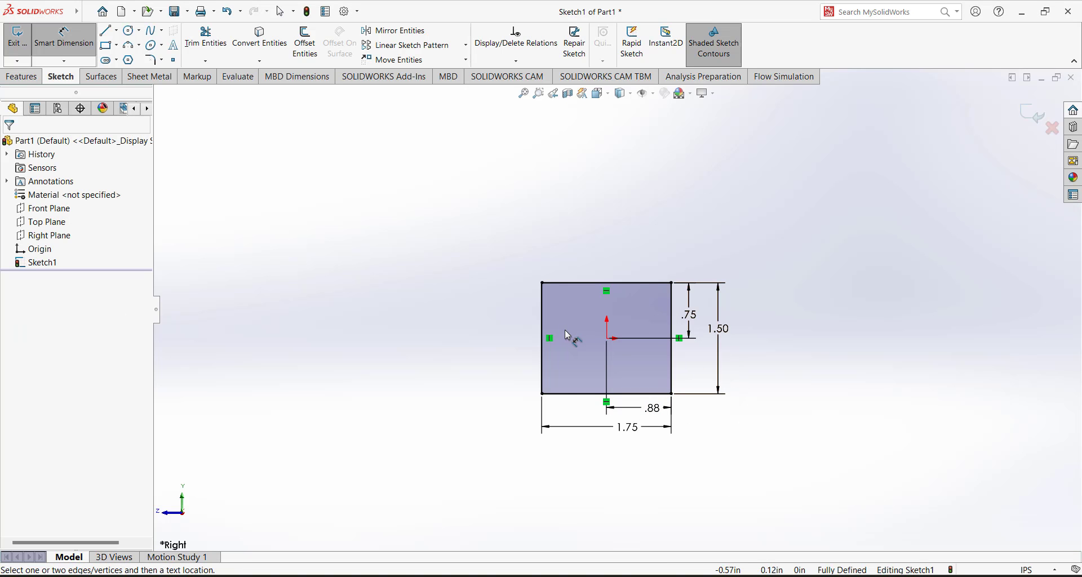
Step: Exit the sketch and extrude the rectangle as a blind boss 0.25 in deep
scroll(654, 355, "down", 2)
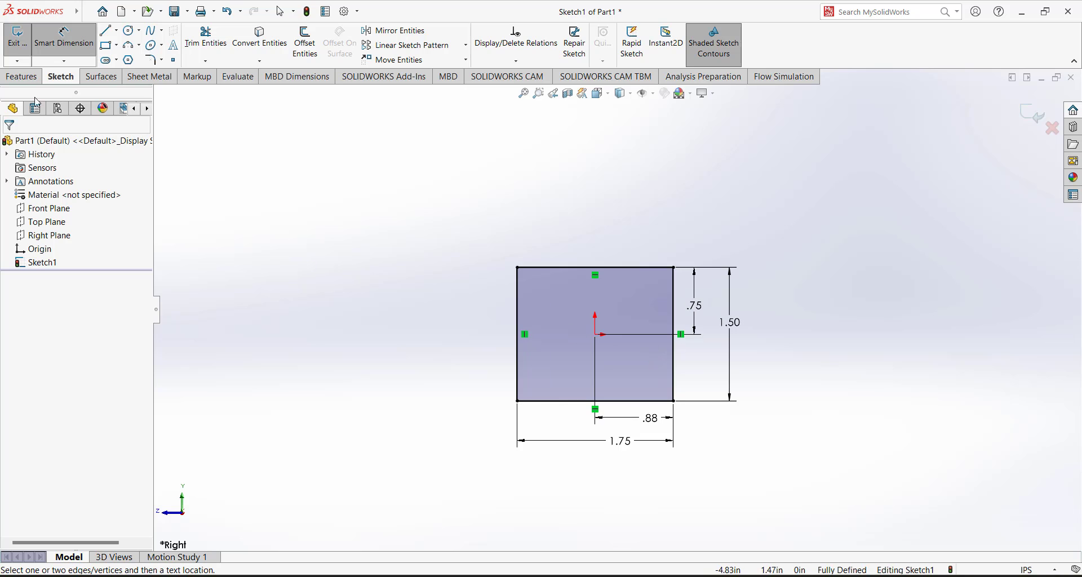
left_click(17, 37)
left_click(28, 78)
left_click(23, 41)
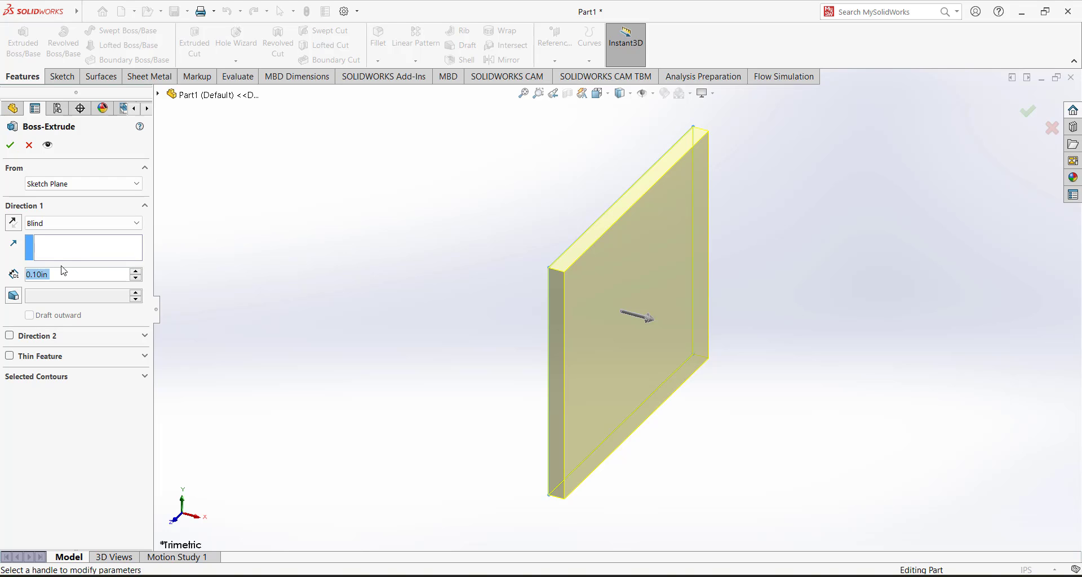
type("0.25")
key("Return")
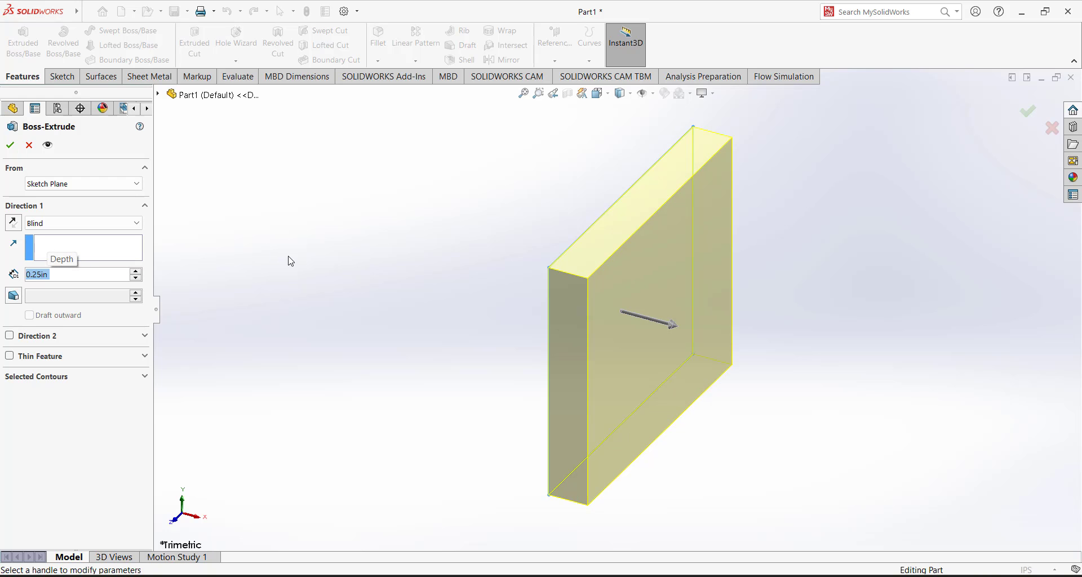
left_click(10, 145)
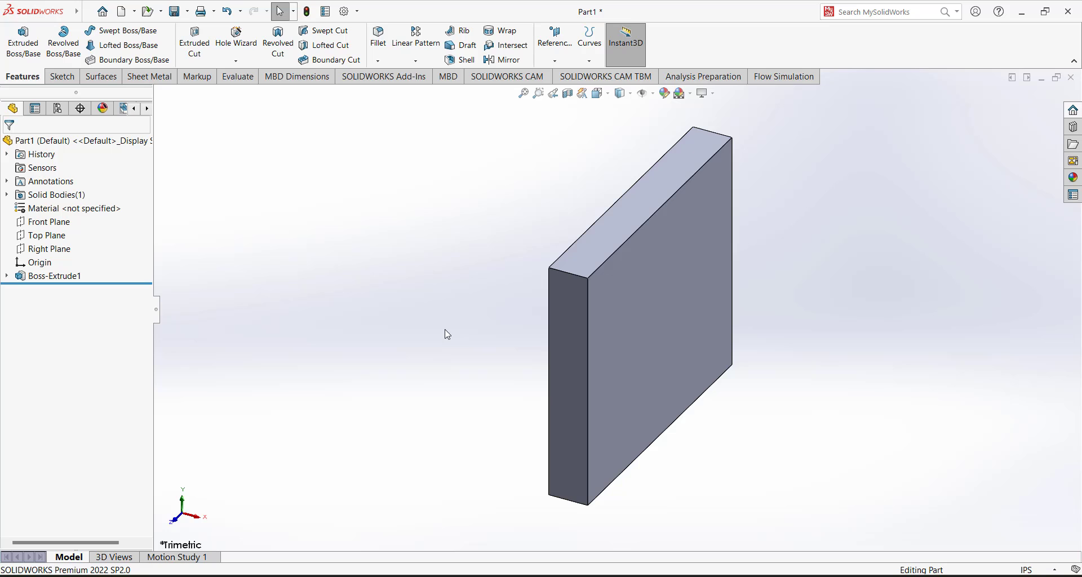
Step: Switch to Paint, circle the R.250 corner radius on the intake drawing in green, and return to SOLIDWORKS
left_click(665, 574)
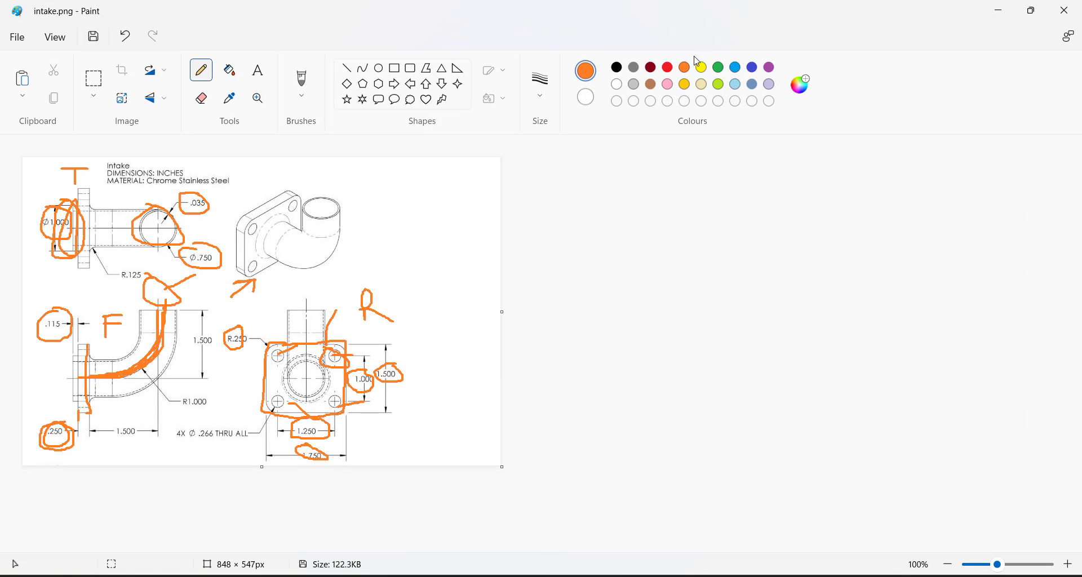
left_click(714, 68)
mouse_move(233, 320)
left_mouse_down()
mouse_move(221, 352)
mouse_move(253, 334)
mouse_move(224, 318)
left_mouse_up()
left_click(644, 574)
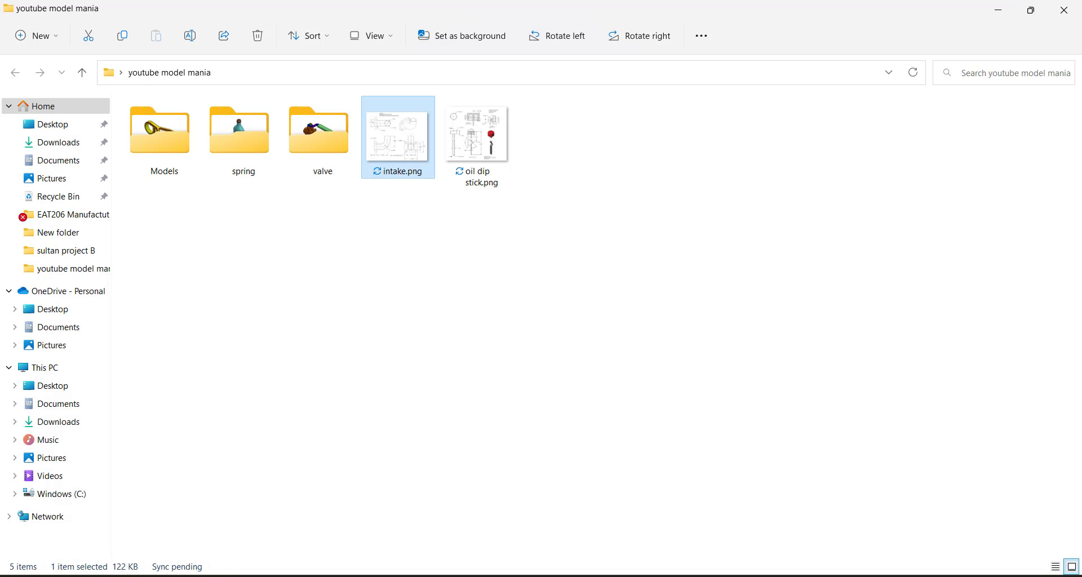
key("alt+Tab")
key("alt+Tab")
key("Tab")
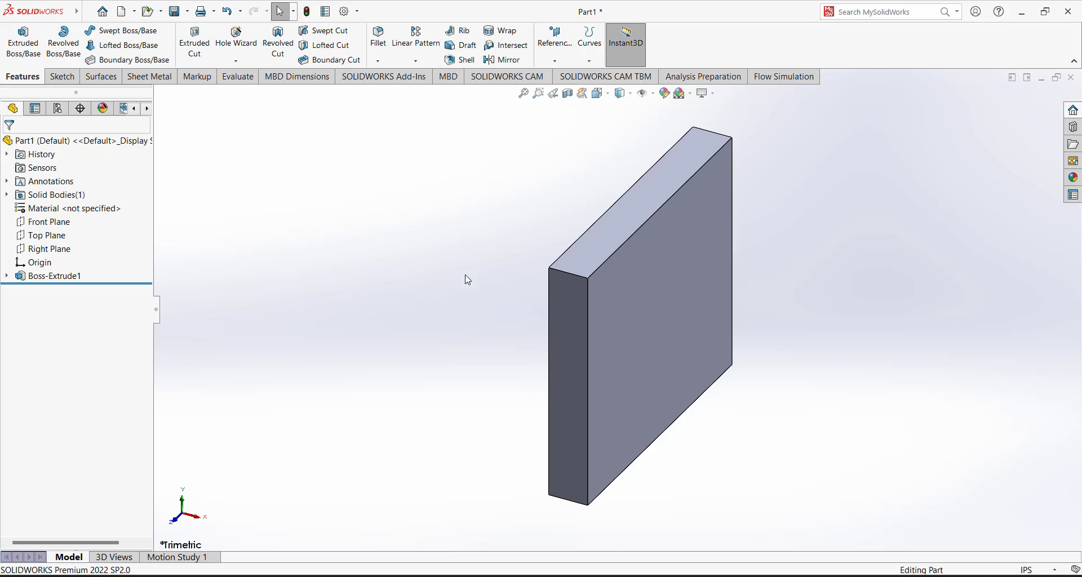
Step: Fillet the four short corner edges of the plate with a symmetric 0.25 in radius
left_click(62, 77)
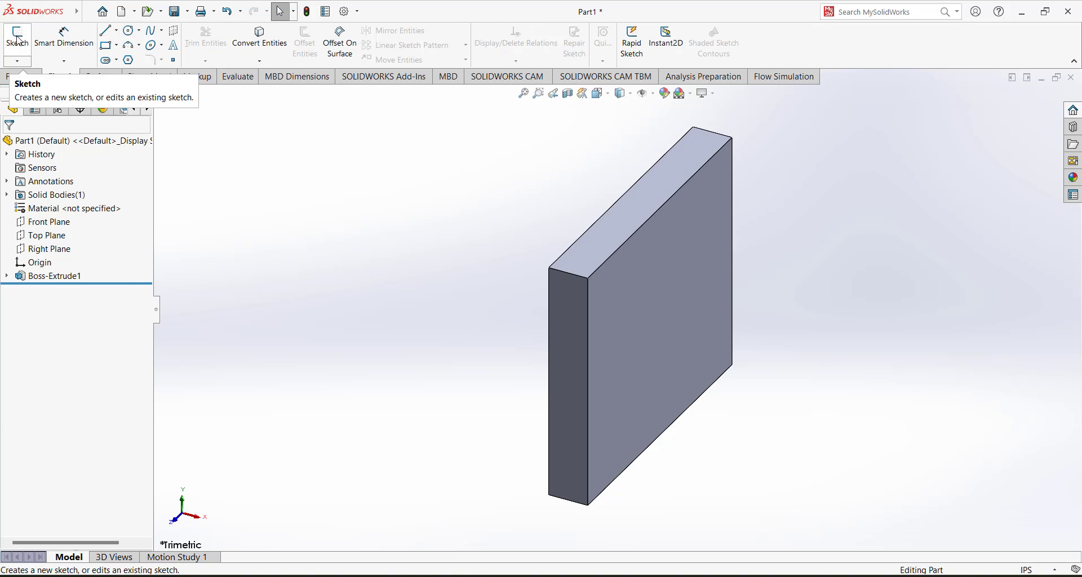
left_click(21, 77)
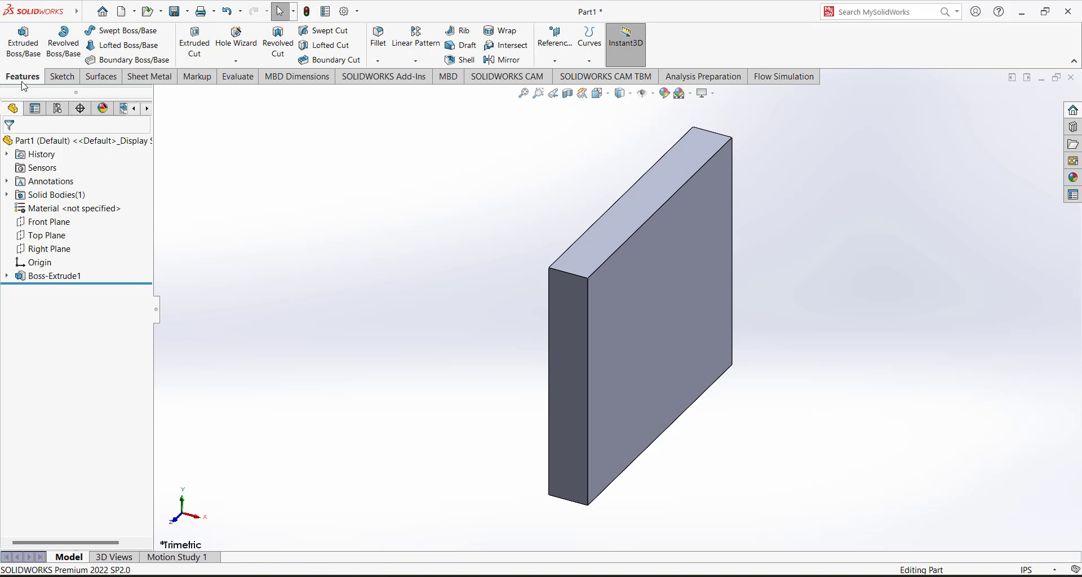
left_click(379, 37)
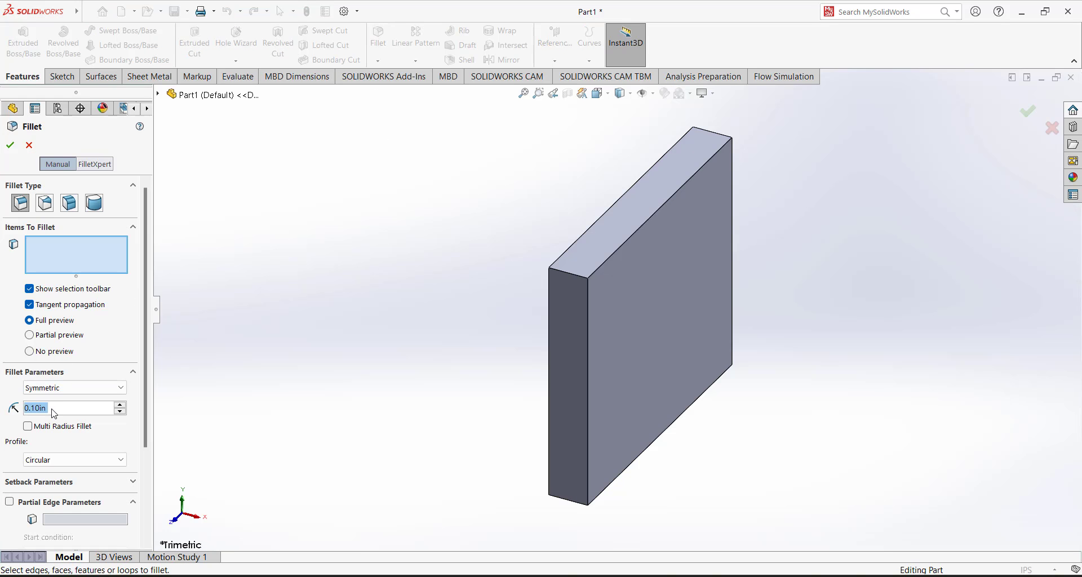
type("0.25")
key("Return")
left_click(564, 273)
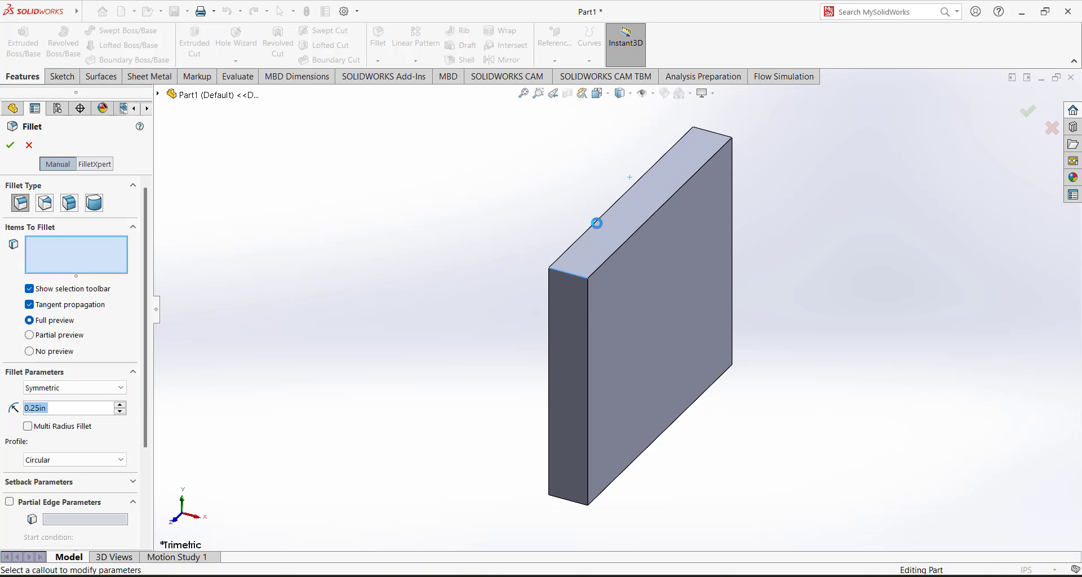
left_click(726, 144)
middle_click_drag(800, 364, 814, 326)
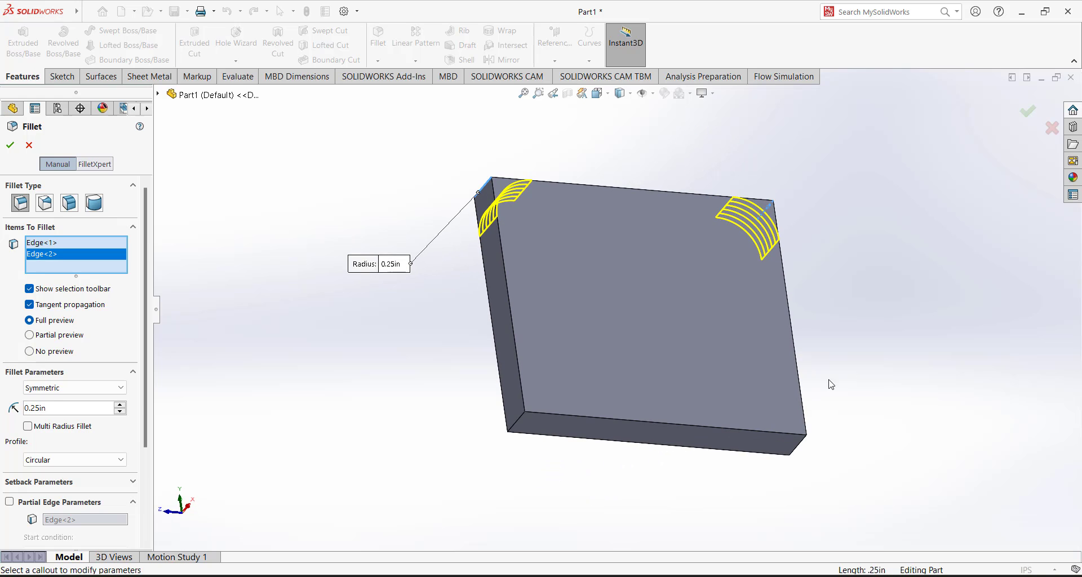
left_click(801, 445)
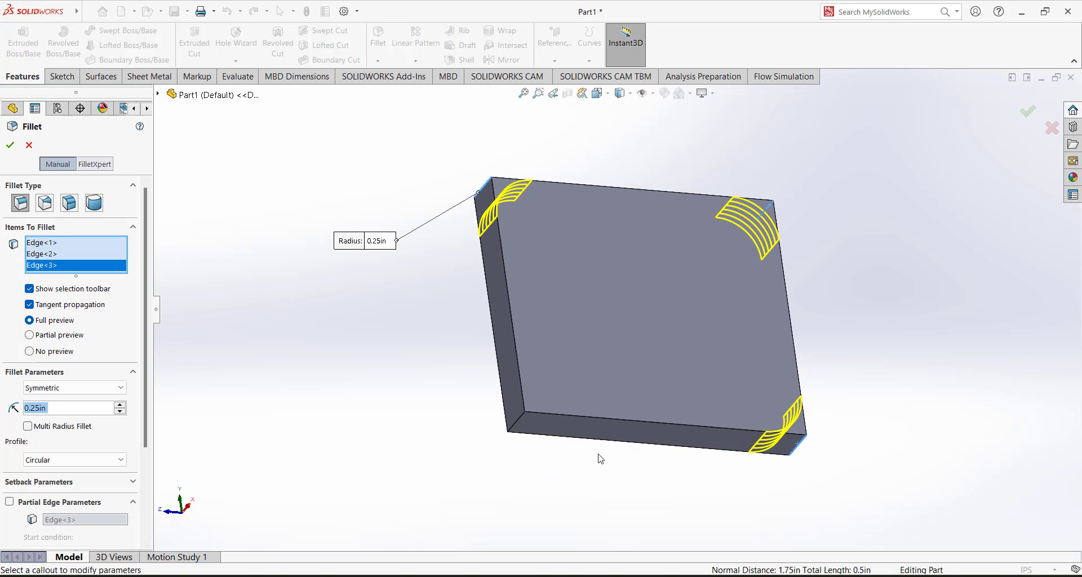
left_click(520, 424)
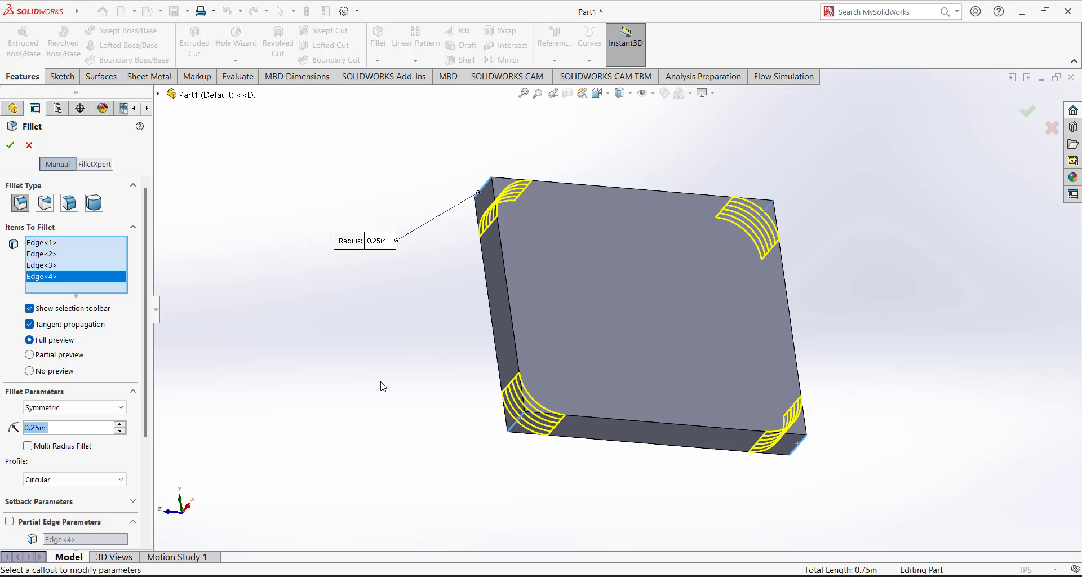
middle_click_drag(362, 269, 295, 287)
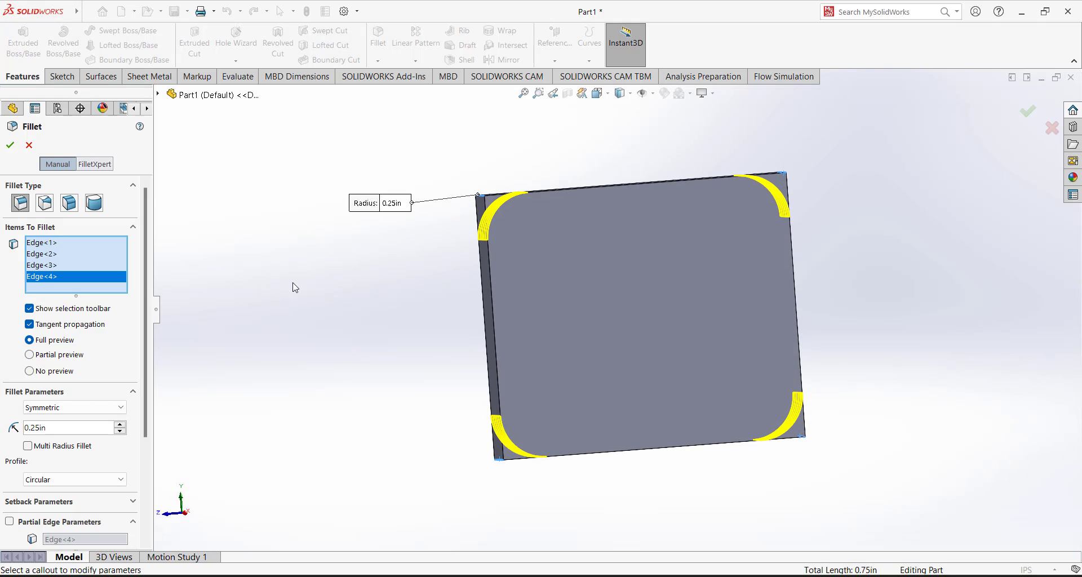
left_click(10, 147)
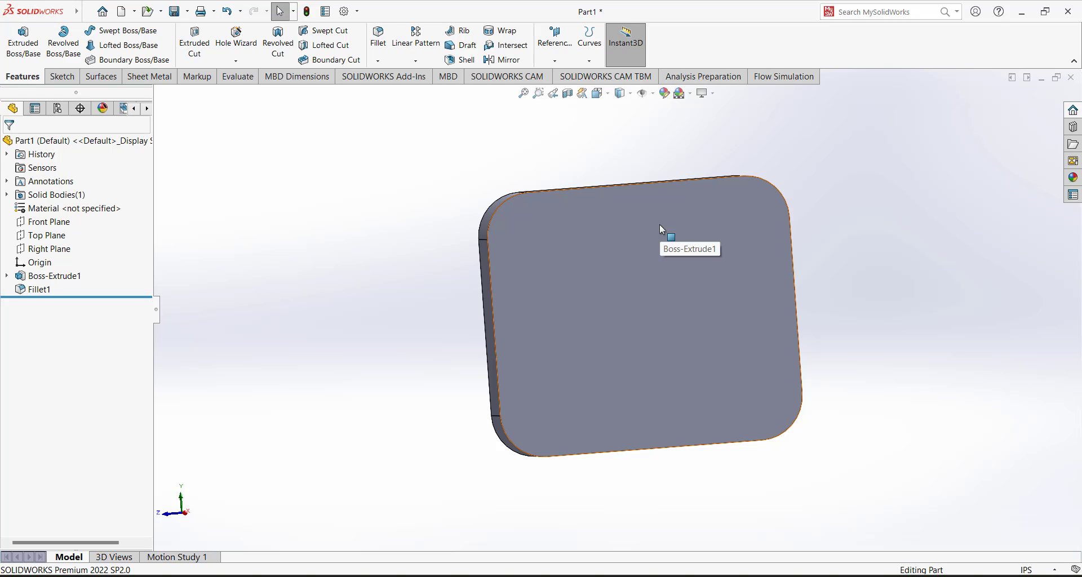
Step: Start a sketch on the plate's large face and draw a circle about 0.35 in in diameter centred on the origin
left_click(54, 79)
left_click(17, 38)
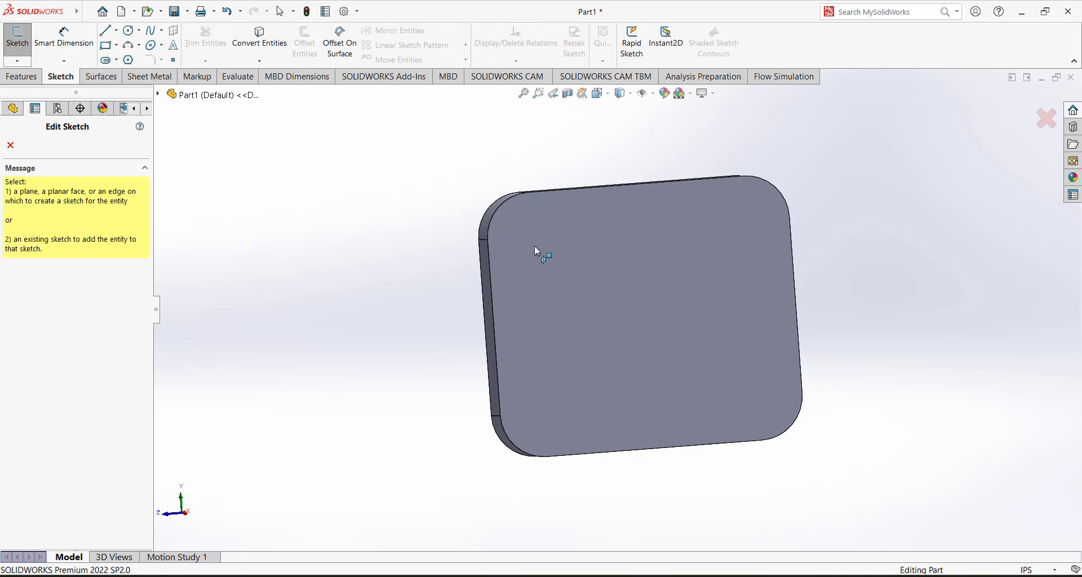
left_click(519, 236)
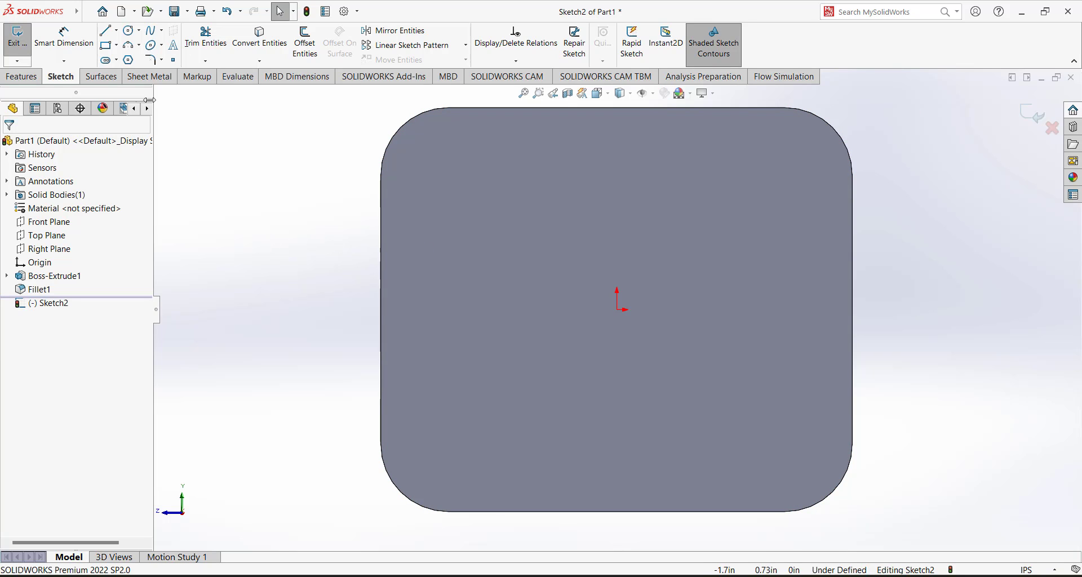
left_click(128, 30)
left_click_drag(617, 310, 650, 276)
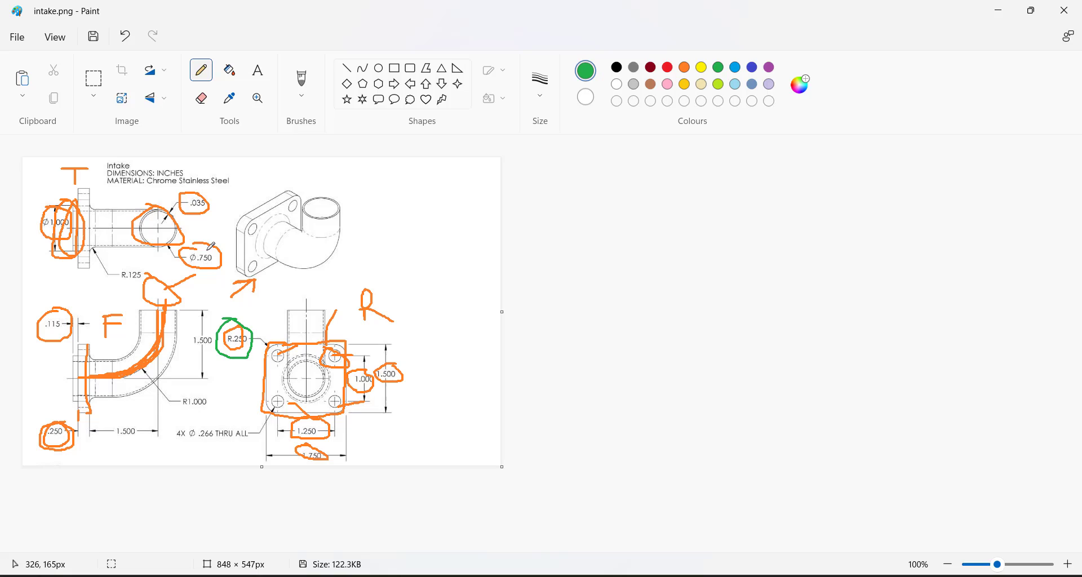
Step: In the Paint drawing, mark the Ø.750 pipe diameter, the bore lines through the flange and the .035 wall thickness in green
mouse_move(186, 246)
left_mouse_down()
mouse_move(199, 269)
mouse_move(222, 266)
mouse_move(220, 246)
mouse_move(193, 243)
left_mouse_up()
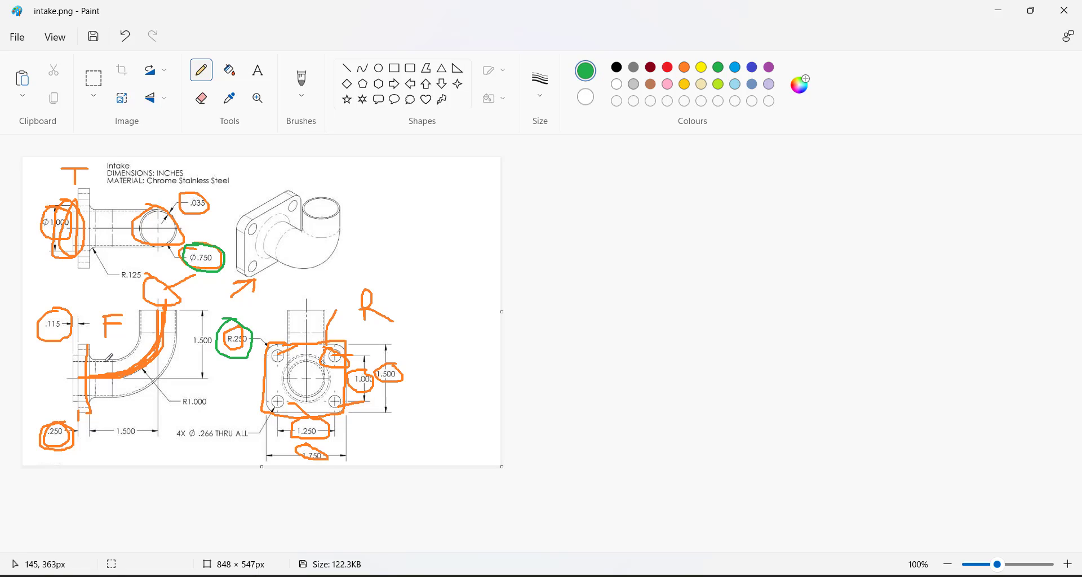
mouse_move(106, 361)
left_mouse_down()
mouse_move(84, 362)
mouse_move(90, 396)
mouse_move(101, 396)
left_mouse_up()
left_click_drag(209, 200, 224, 197)
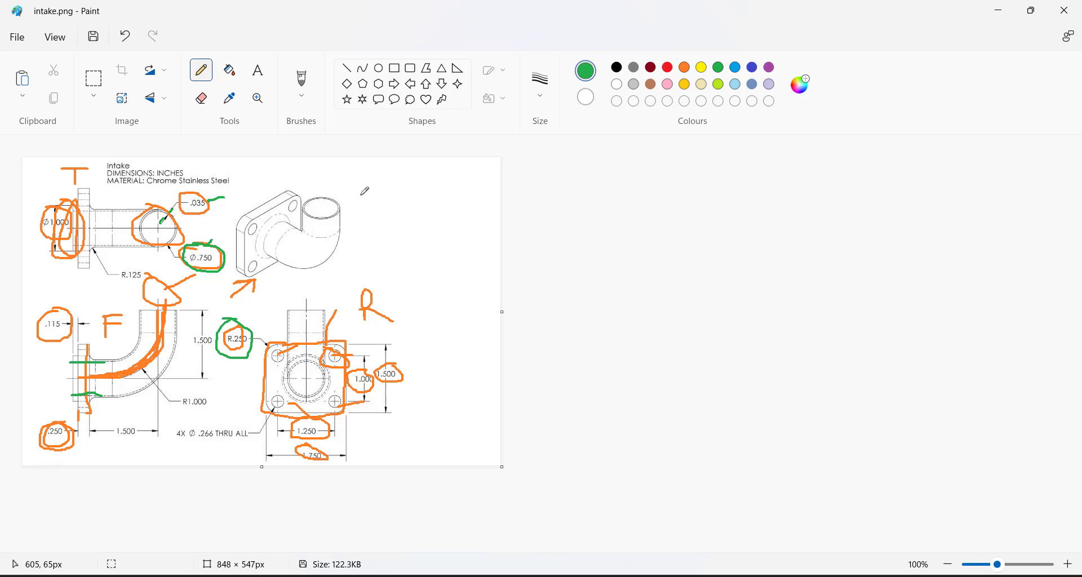
Step: Write the bore calculation =0.75-2(0.035) on the drawing, circle the bore in the right view, and return to SOLIDWORKS
left_click_drag(353, 188, 363, 187)
mouse_move(352, 193)
left_mouse_down()
mouse_move(372, 180)
mouse_move(403, 194)
mouse_move(410, 172)
mouse_move(452, 179)
mouse_move(447, 187)
mouse_move(456, 182)
mouse_move(440, 183)
mouse_move(459, 170)
mouse_move(473, 194)
mouse_move(465, 182)
mouse_move(499, 159)
left_mouse_up()
left_click(383, 182)
left_click_drag(482, 210, 500, 204)
left_click_drag(359, 218, 432, 209)
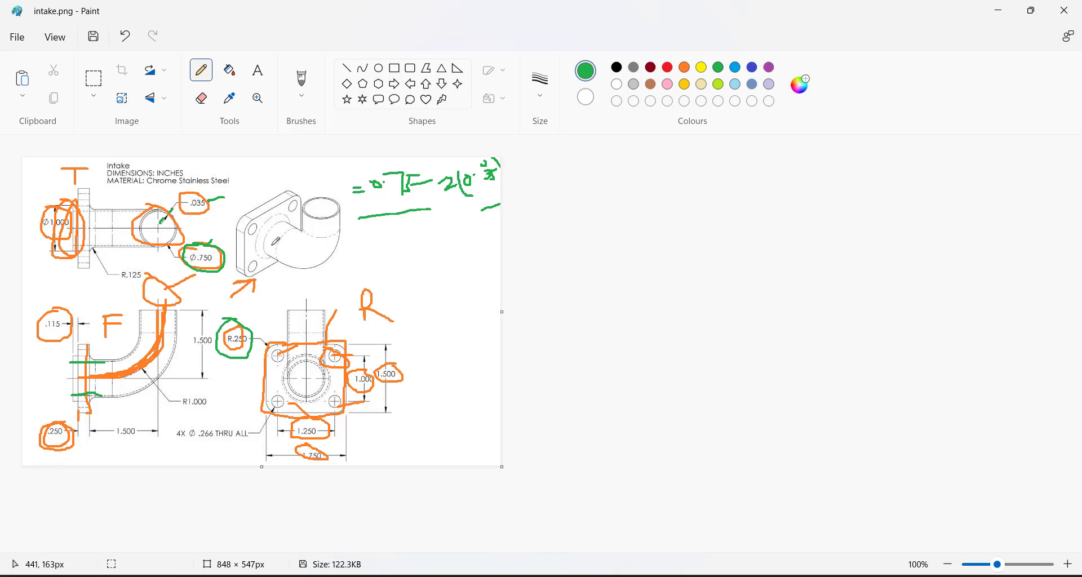
mouse_move(326, 385)
left_mouse_down()
mouse_move(312, 358)
mouse_move(287, 380)
mouse_move(315, 396)
mouse_move(311, 348)
mouse_move(300, 369)
mouse_move(329, 355)
mouse_move(302, 345)
left_mouse_up()
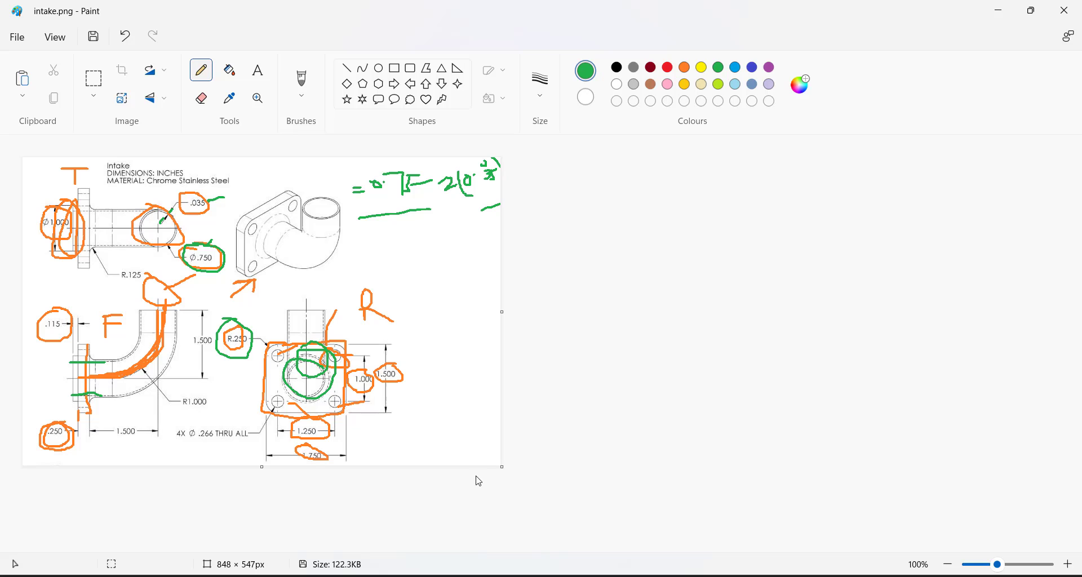
key("alt+Tab")
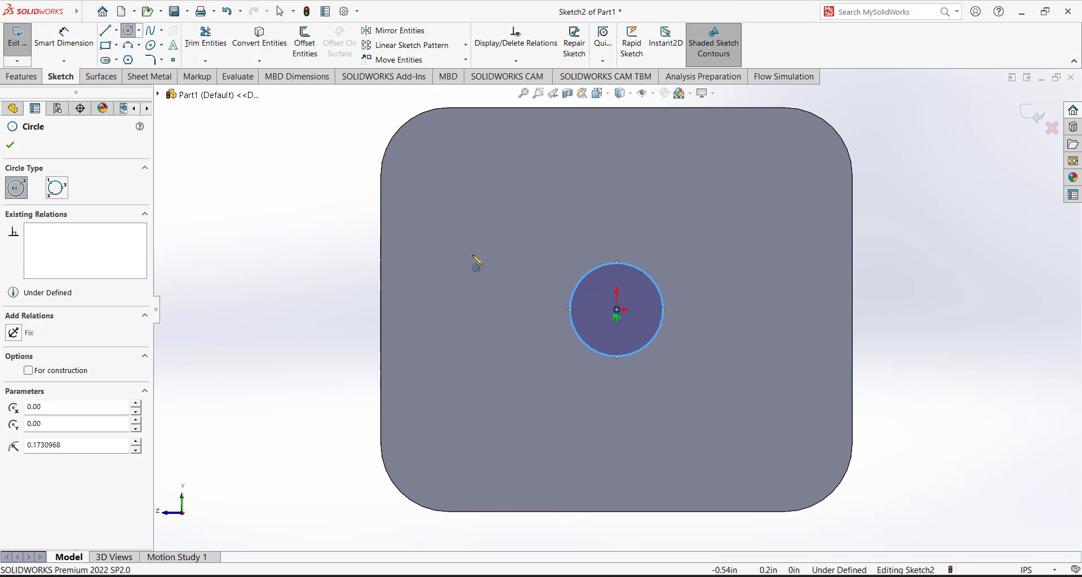
Step: Dimension the circle's diameter as 0.75-2*.035 in
left_click(649, 278)
left_click(521, 258)
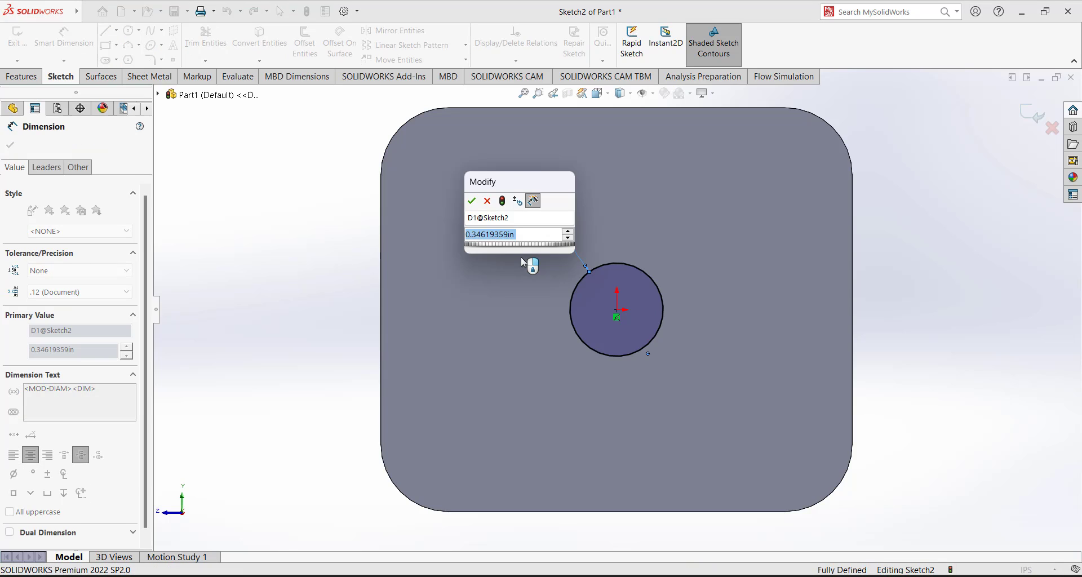
type("0.75-")
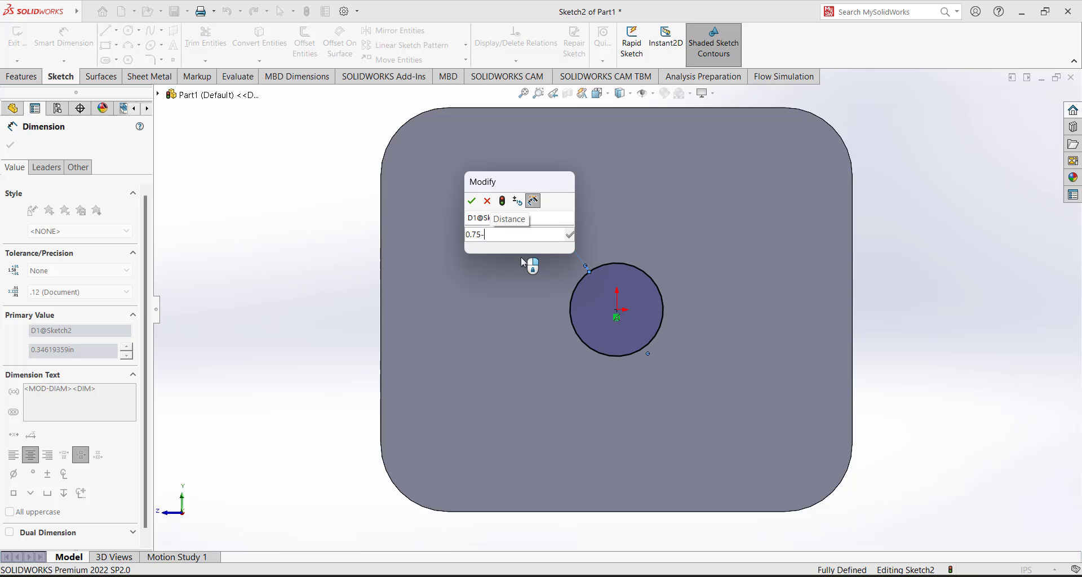
type("2*.035")
key("Return")
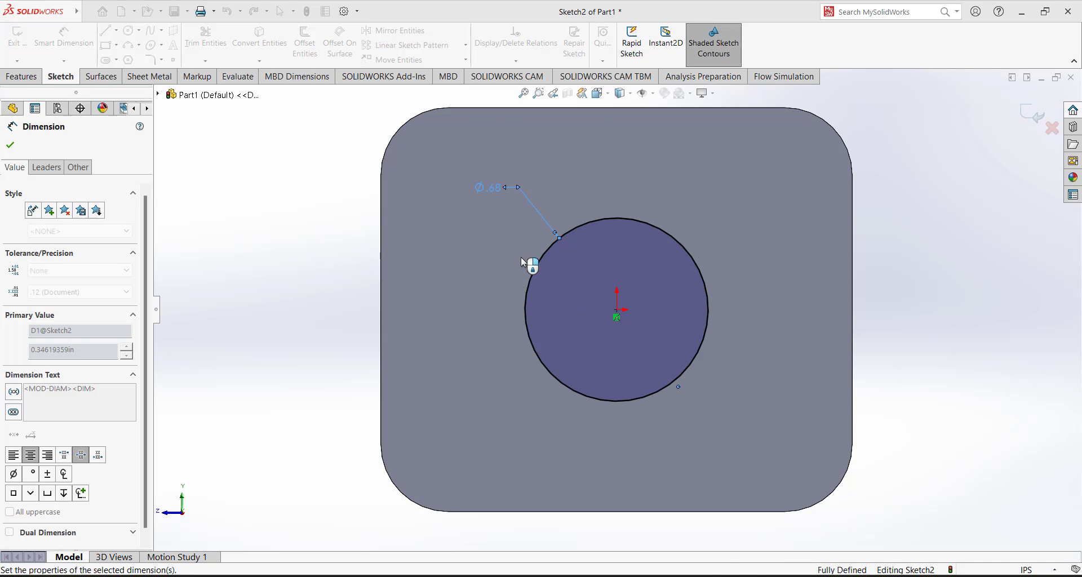
key("Escape")
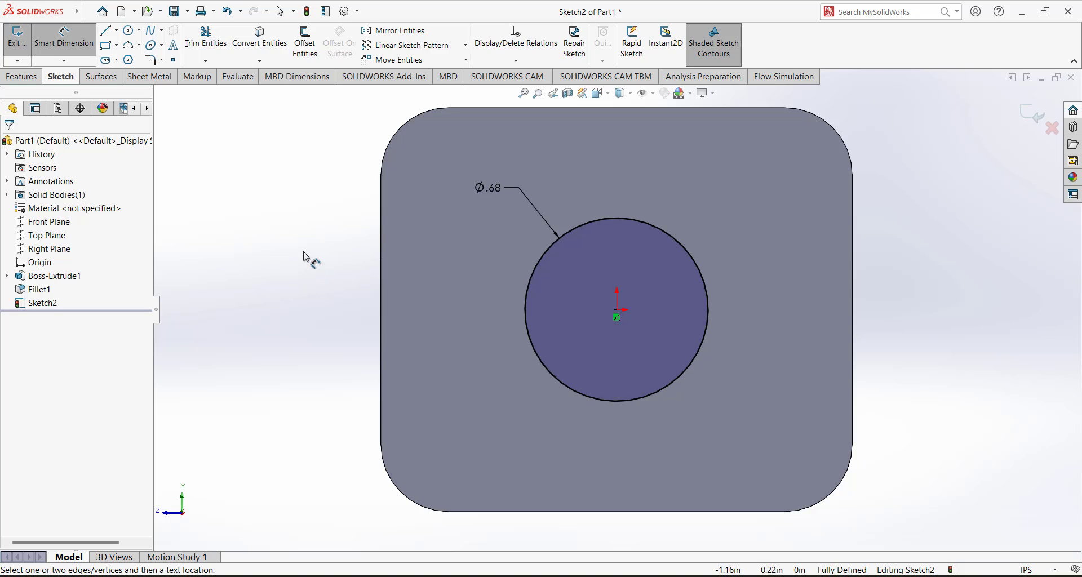
Step: Exit the sketch and make a blind extruded cut of the circle 0.25 in deep through the plate
middle_click_drag(297, 231, 302, 278)
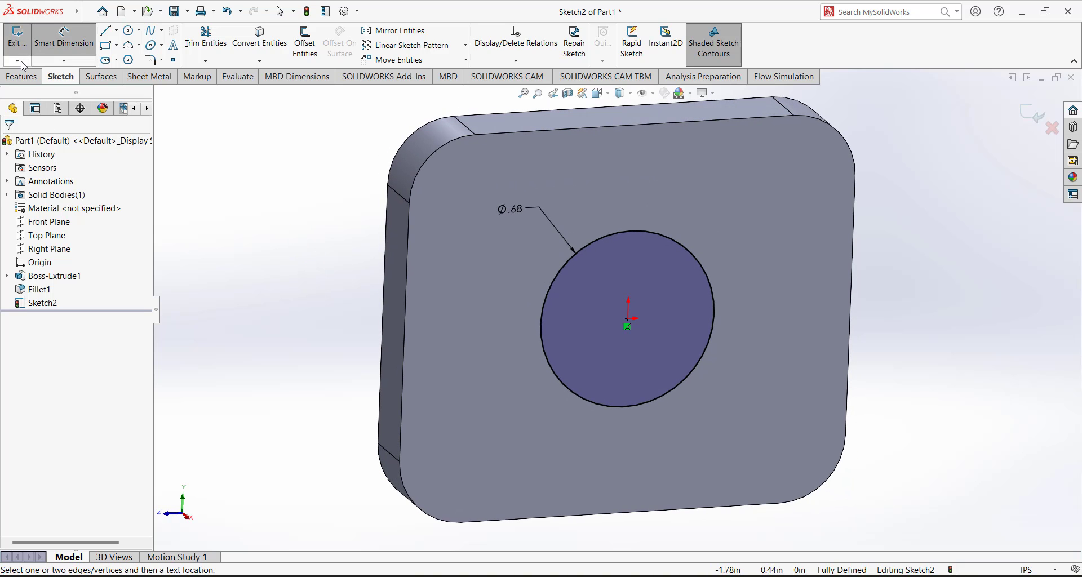
left_click(16, 38)
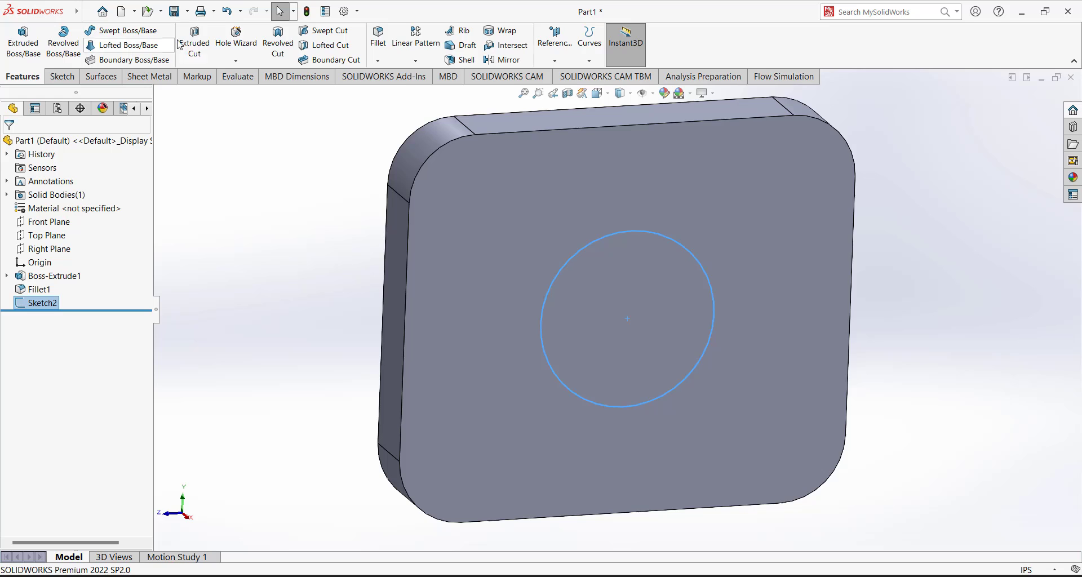
left_click(194, 41)
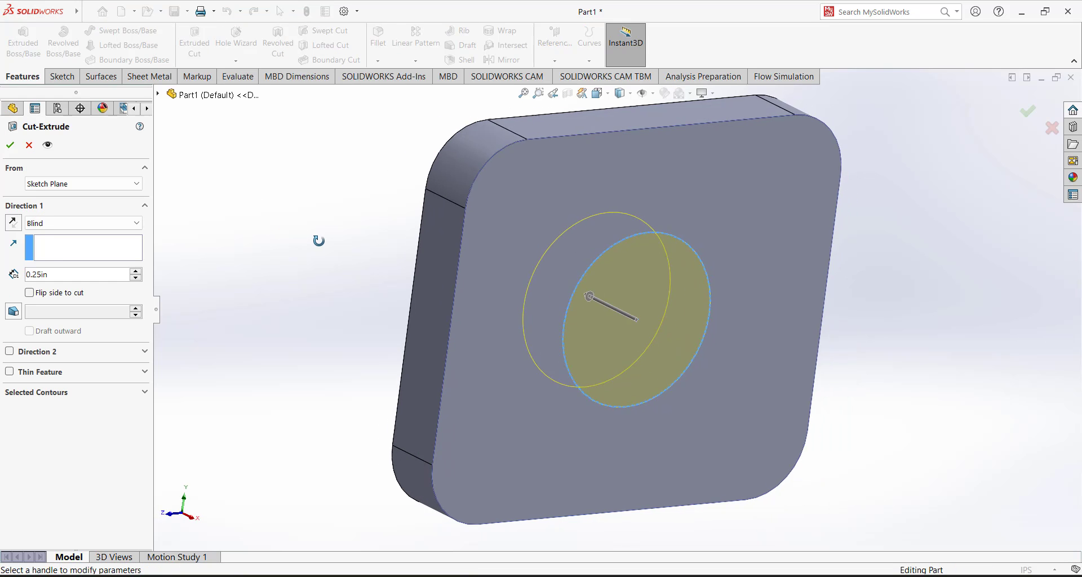
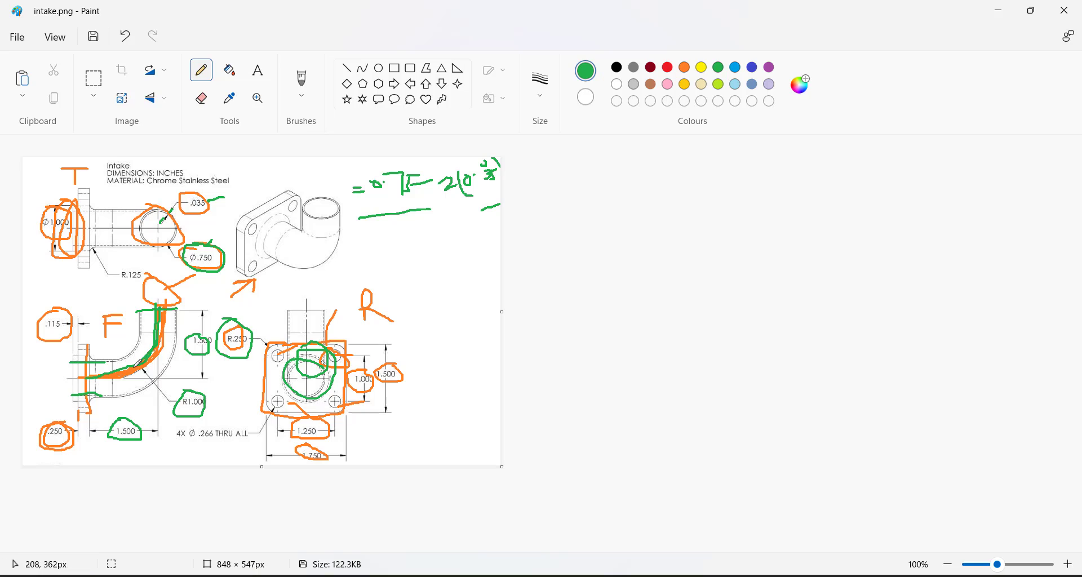
Step: In the Paint drawing's front view, mark the pipe's open upper end and its start near the flange in green, and return to SOLIDWORKS
mouse_move(161, 294)
left_mouse_down()
mouse_move(140, 310)
mouse_move(172, 297)
mouse_move(150, 314)
left_mouse_up()
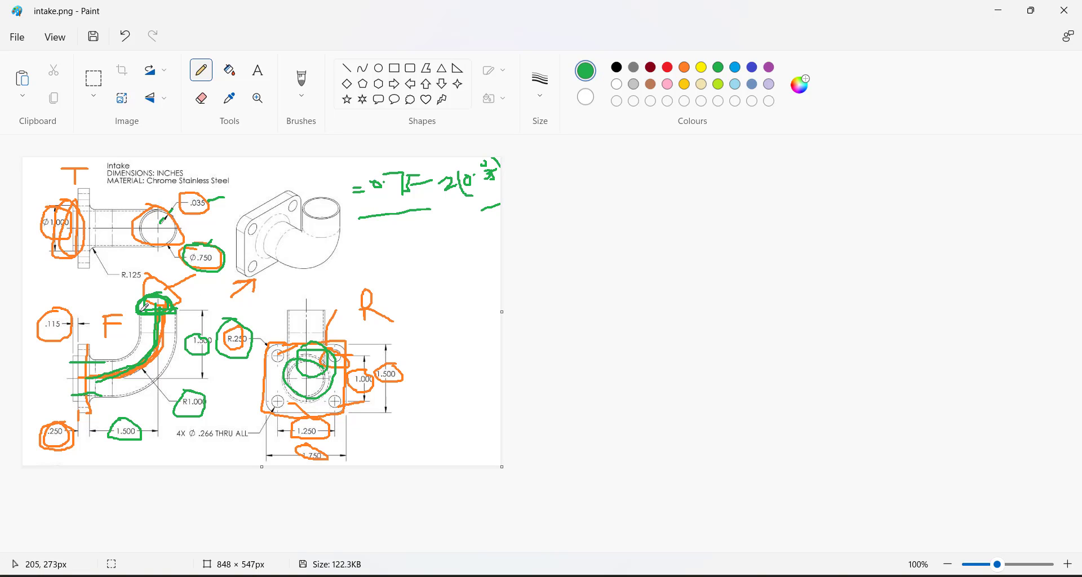
mouse_move(103, 354)
left_mouse_down()
mouse_move(87, 383)
mouse_move(103, 368)
left_mouse_up()
key("alt+Tab")
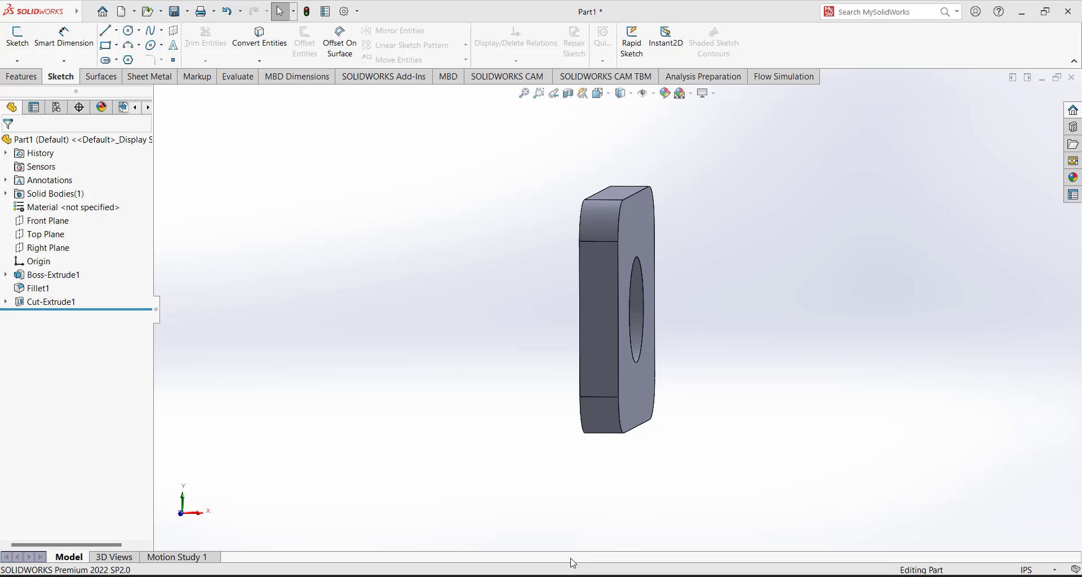
Step: On the Front Plane, sketch an L-shaped path: a horizontal line about 0.90 in long from the plate's face, then a vertical line about 0.66 in upward
middle_click_drag(454, 265, 394, 236)
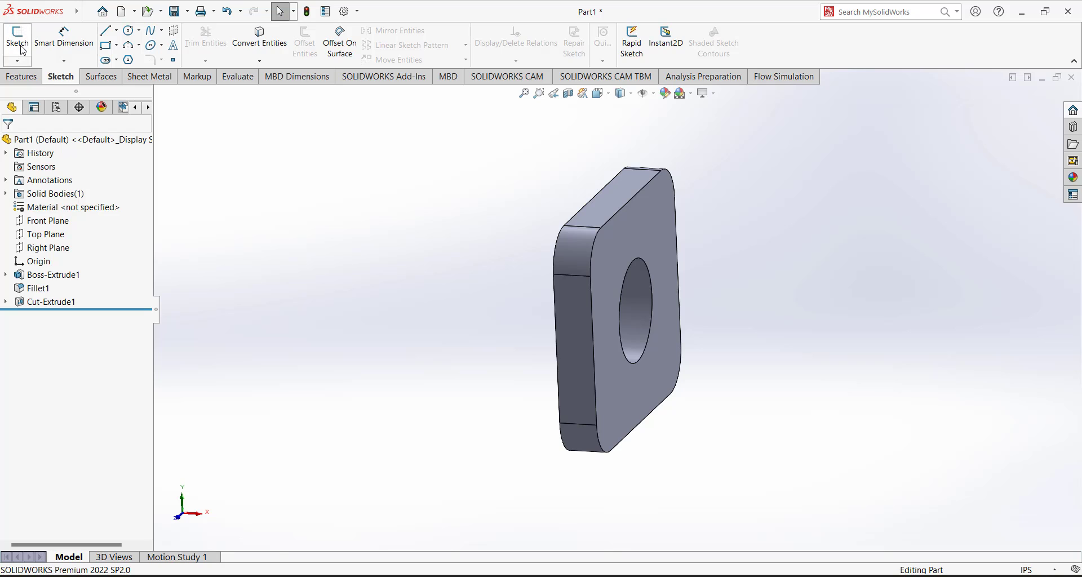
left_click(51, 225)
left_click(74, 206)
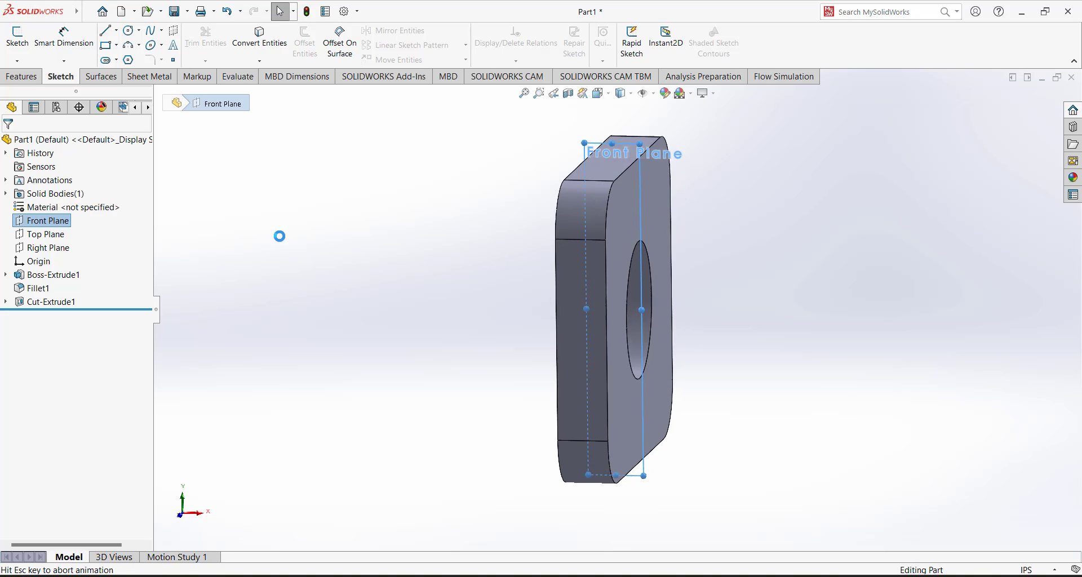
scroll(723, 292, "down", 2)
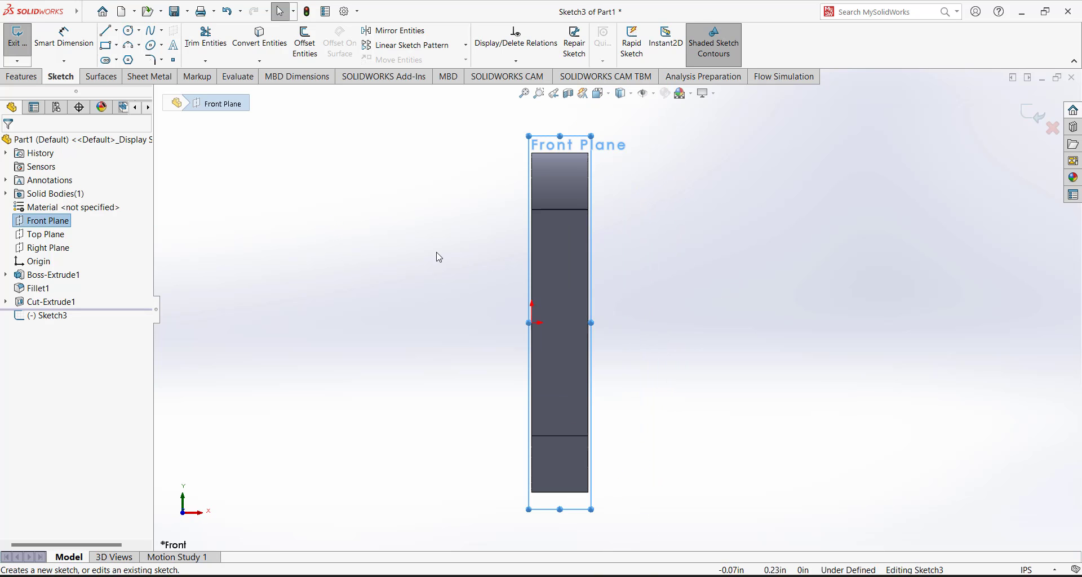
left_click(104, 33)
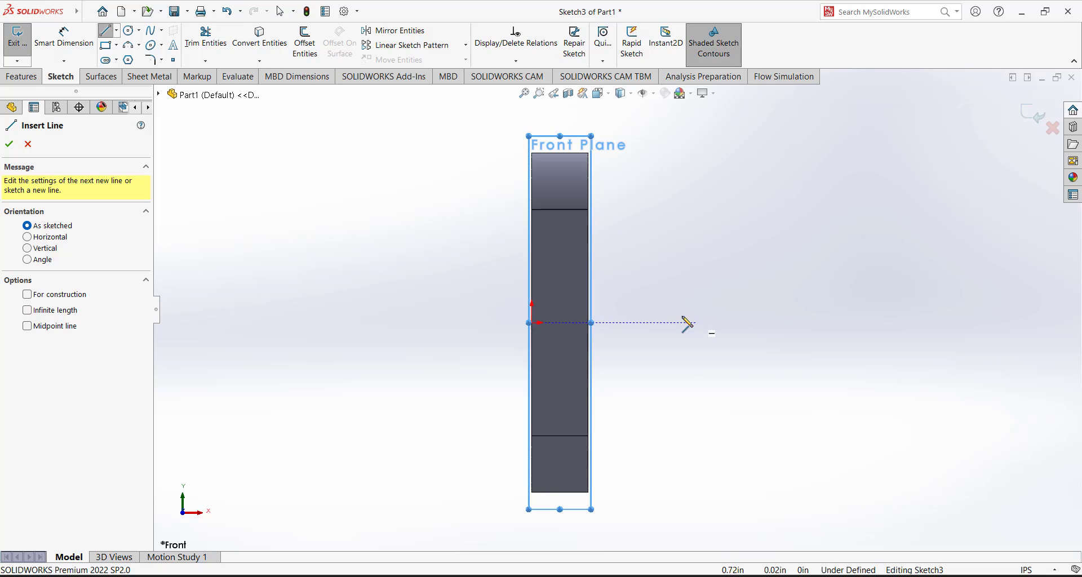
left_click(588, 322)
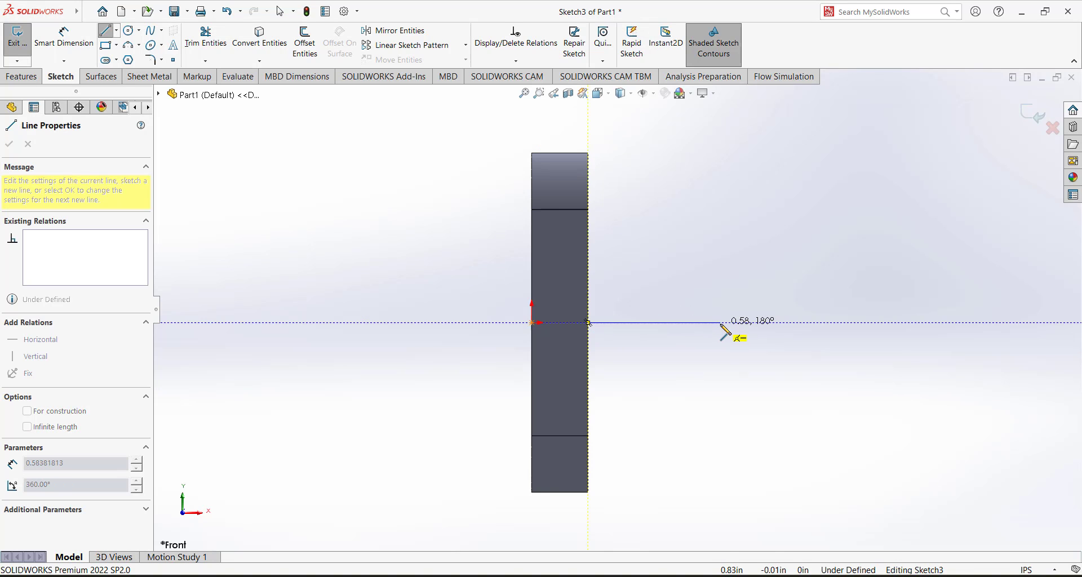
left_click(791, 323)
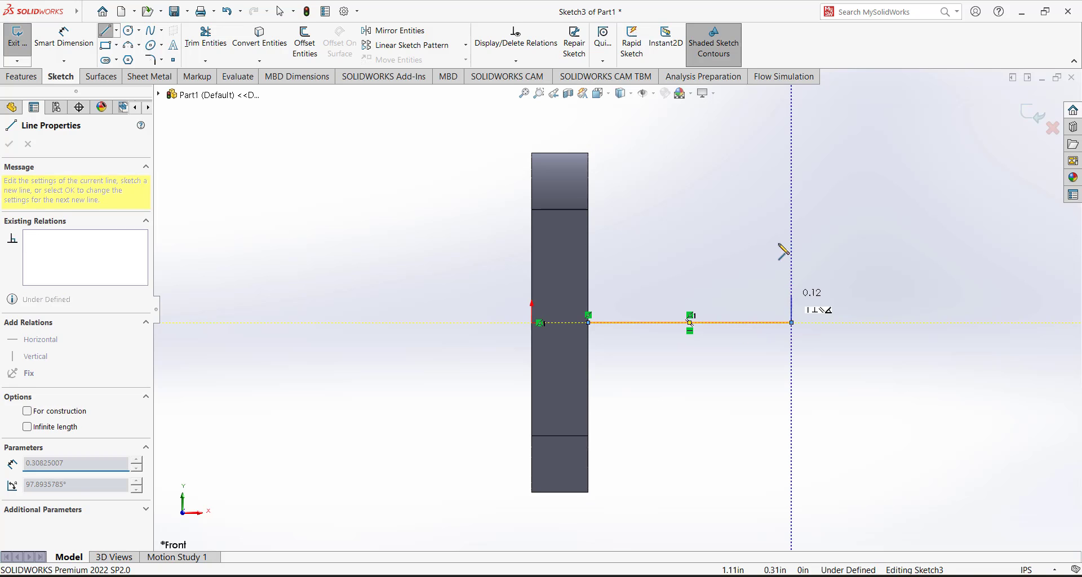
left_click(792, 172)
right_click(761, 171)
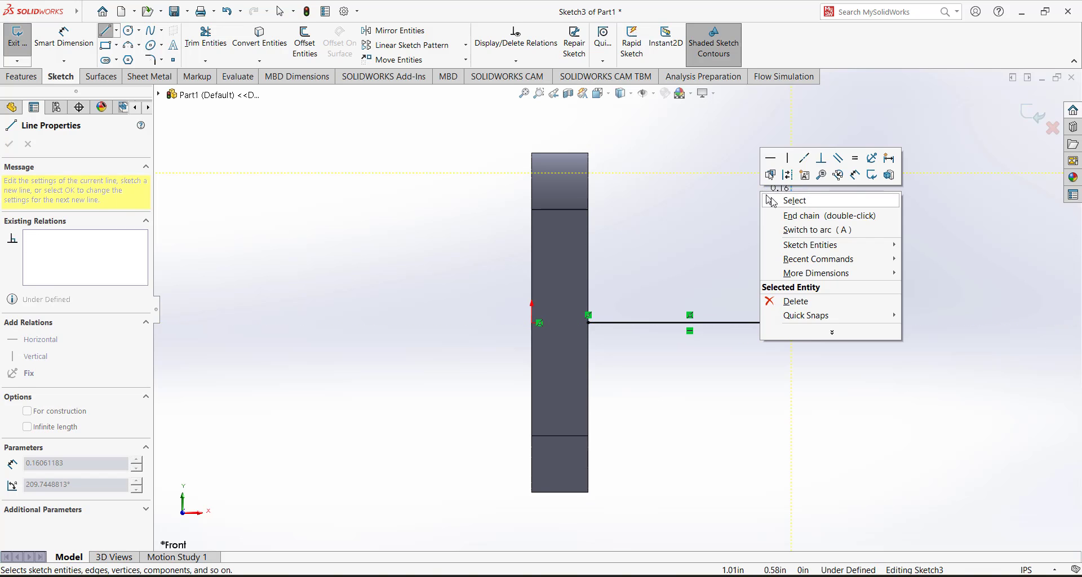
left_click(781, 200)
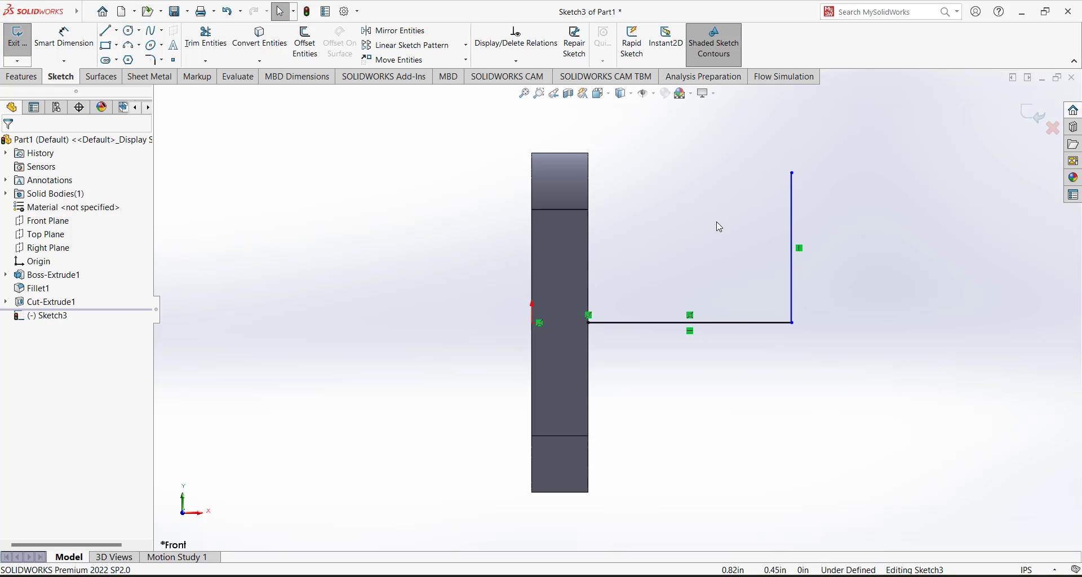
Step: Dimension the horizontal distance from the plate's face to the vertical path line as 1.5 in
left_click(63, 34)
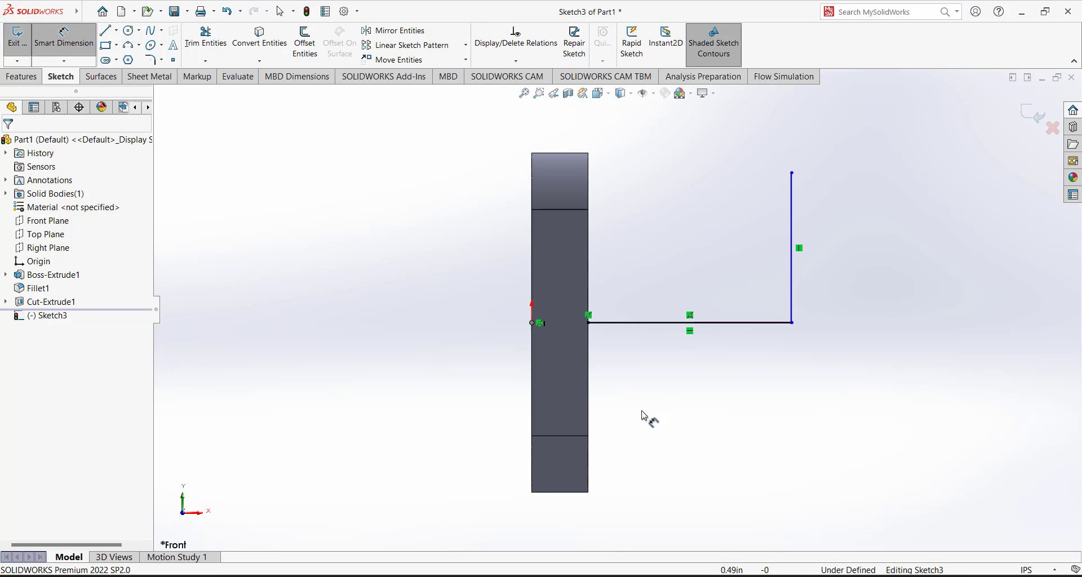
left_click(591, 417)
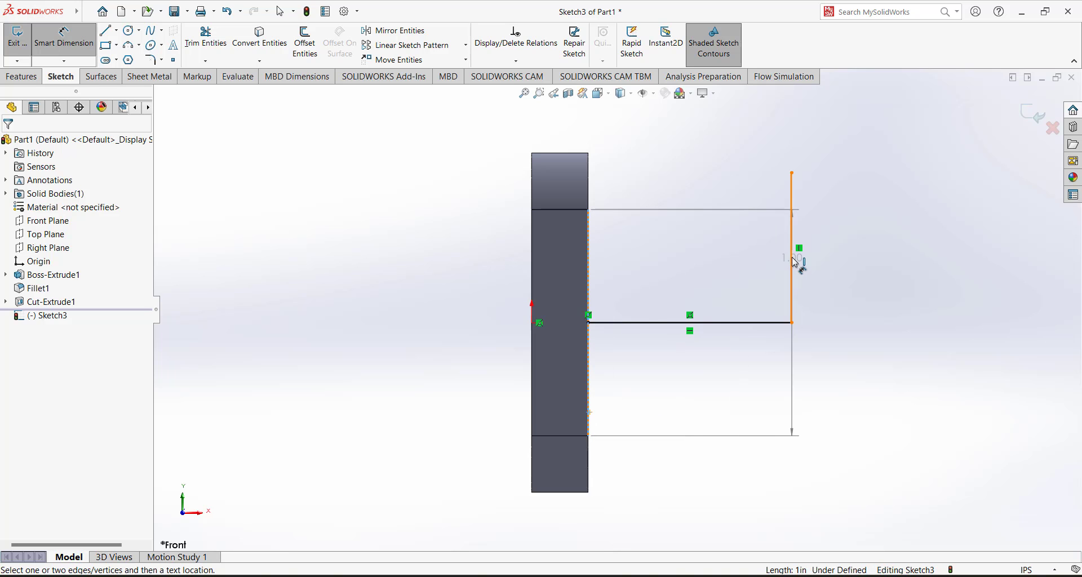
left_click(793, 282)
left_click(777, 468)
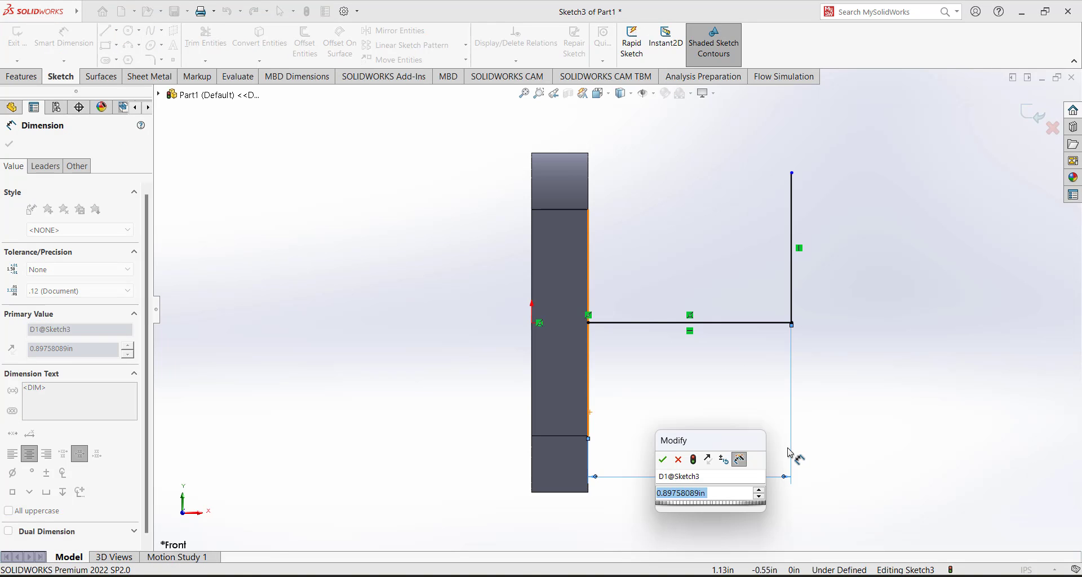
type("1.5")
key("Return")
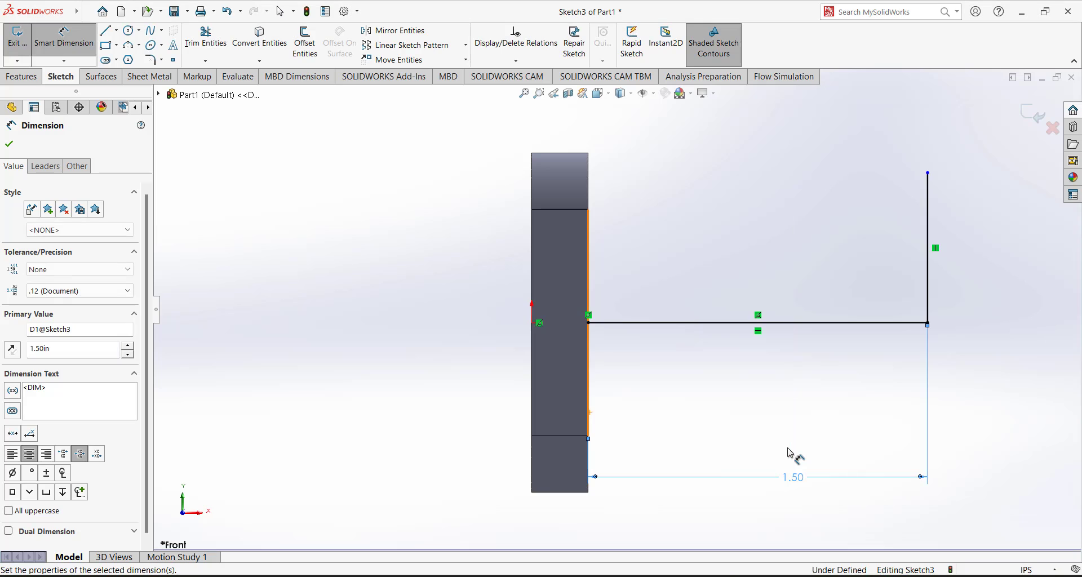
left_click(809, 380)
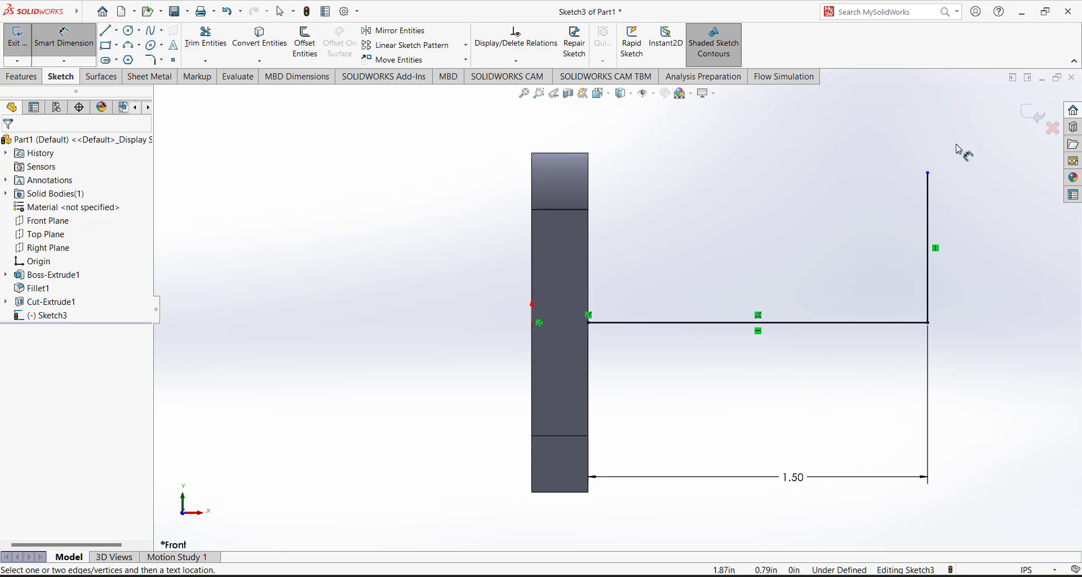
Step: Dimension the height between the vertical path line's two endpoints as 1.5 in
left_click(928, 173)
left_click(925, 323)
left_click(1007, 257)
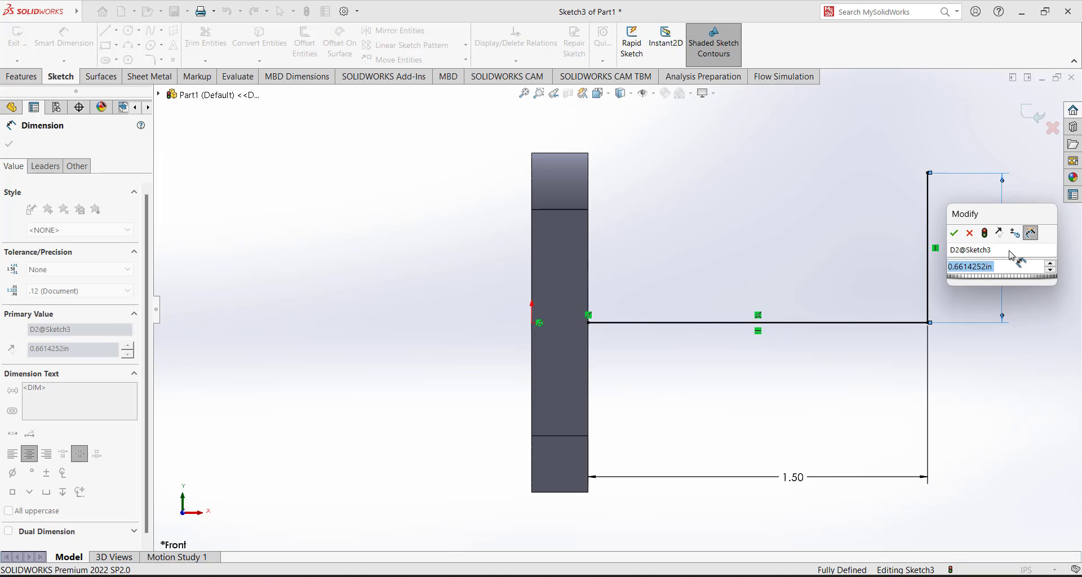
type("0.66")
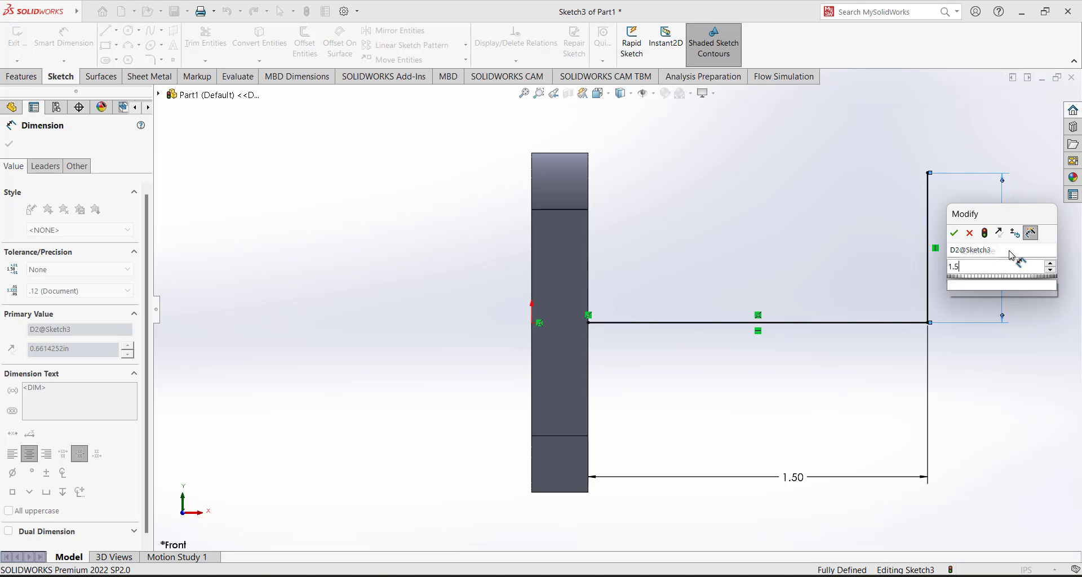
key("Return")
left_click(786, 394)
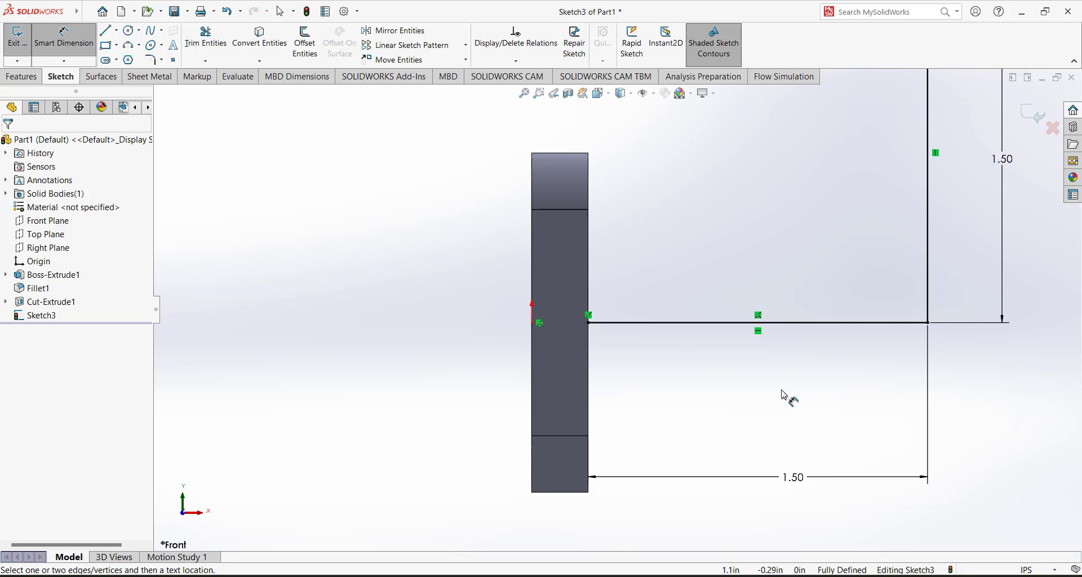
Step: Round the path's corner with a 1 in sketch fillet and exit the path sketch
key("f")
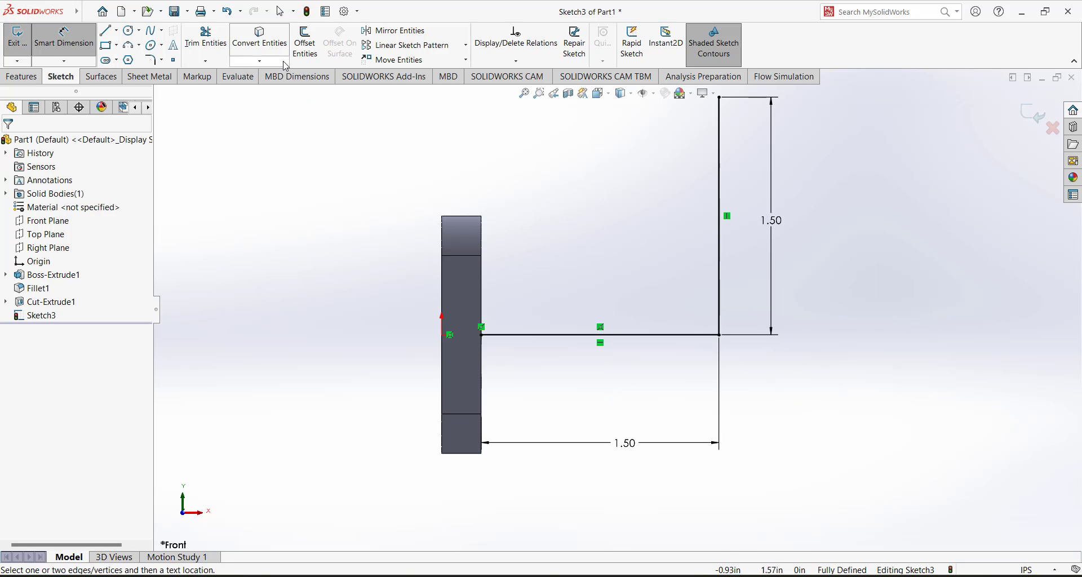
left_click(151, 60)
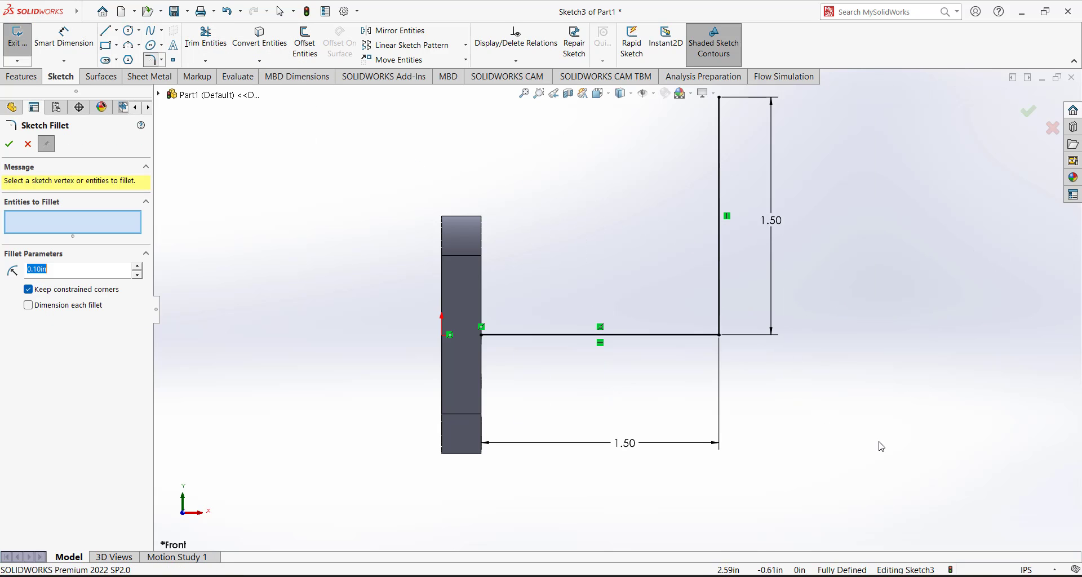
left_click(723, 340)
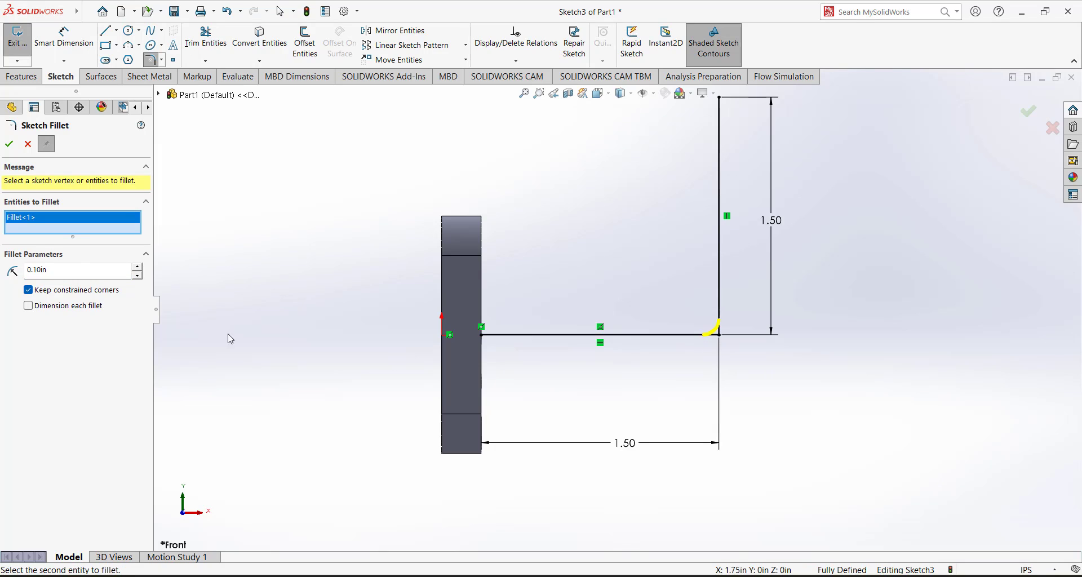
double_click(81, 272)
type("1")
key("Return")
left_click(9, 144)
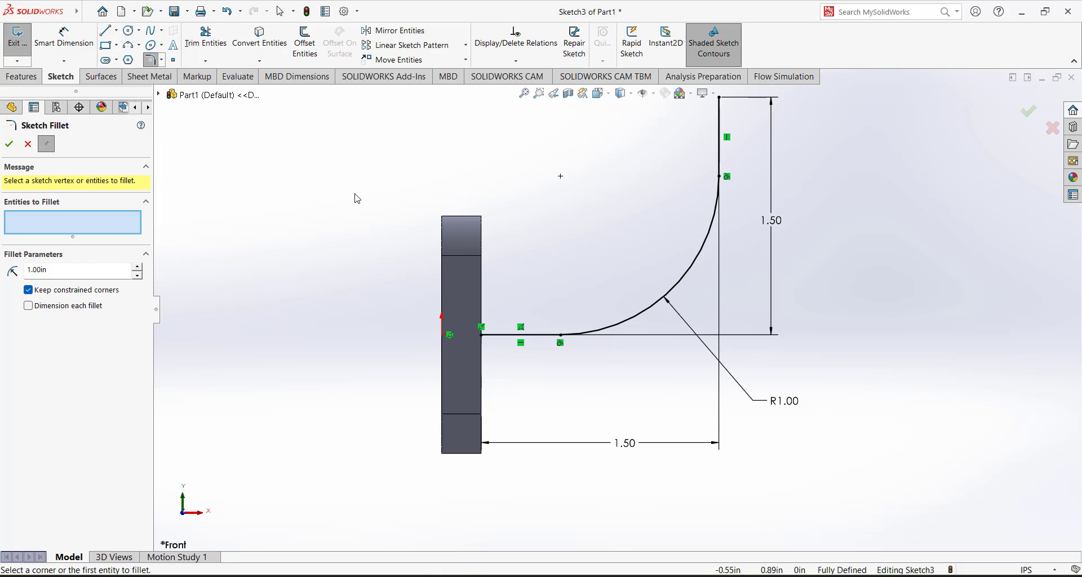
left_click(8, 145)
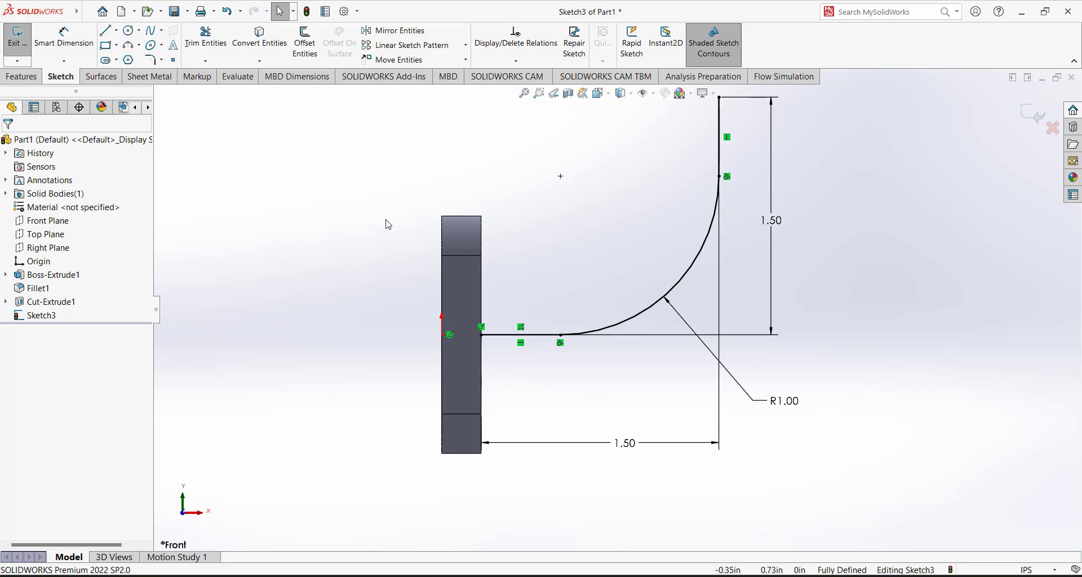
mouse_move(387, 224)
middle_mouse_down()
mouse_move(466, 212)
mouse_move(437, 244)
mouse_move(438, 261)
middle_mouse_up()
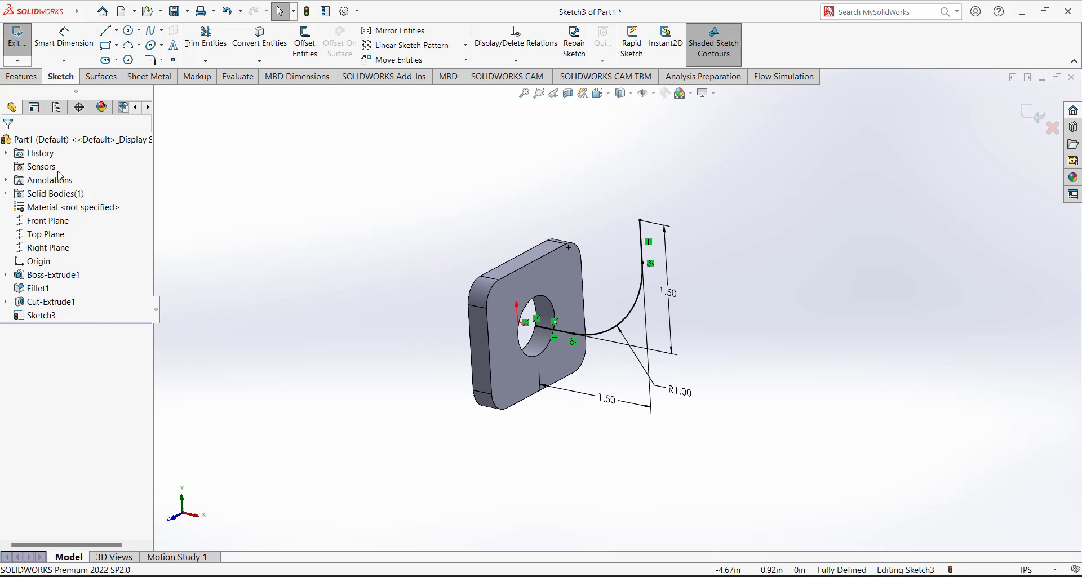
left_click(22, 45)
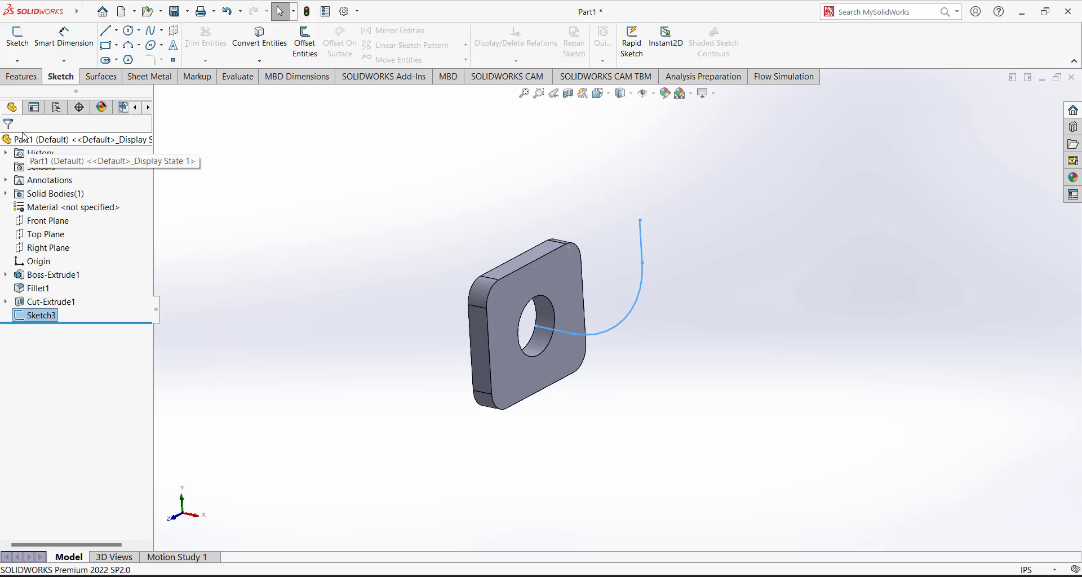
Step: Start a sketch on the plate face where the path begins and draw a circle about 1.02 in in diameter centred on the bore
left_click(21, 76)
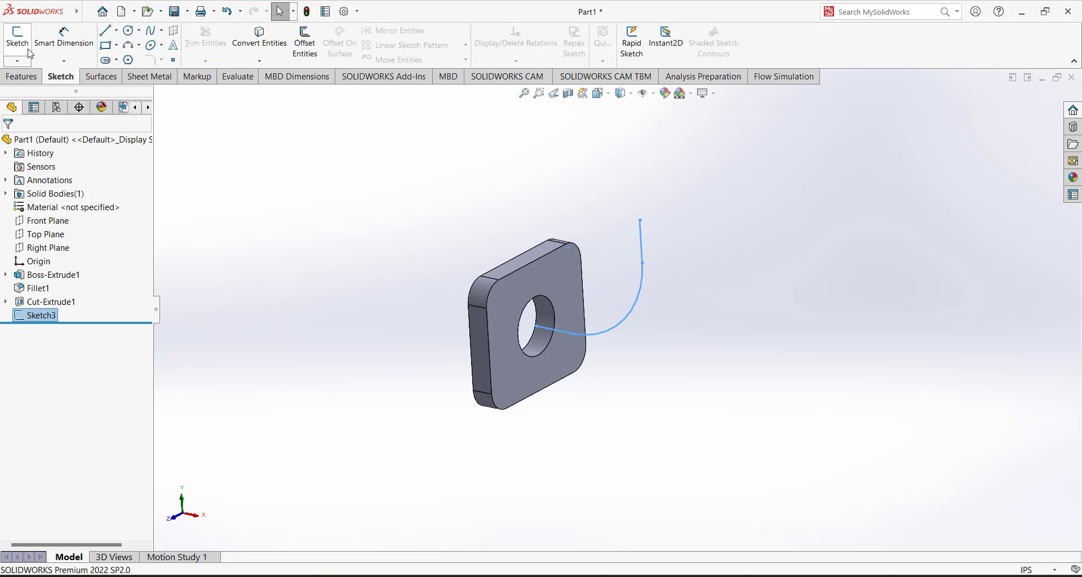
key("ctrl+b")
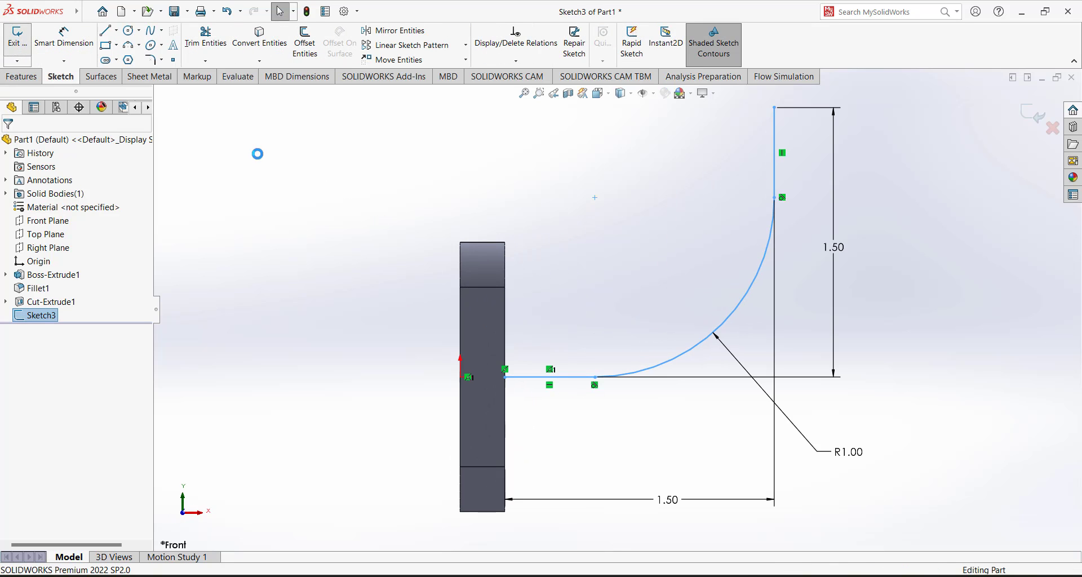
left_click(17, 37)
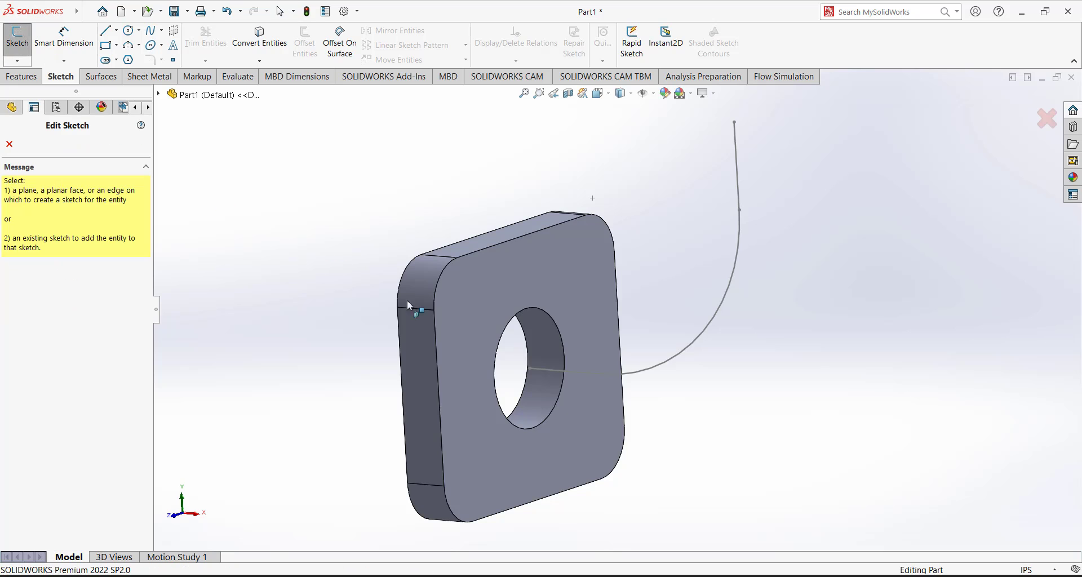
left_click(491, 321)
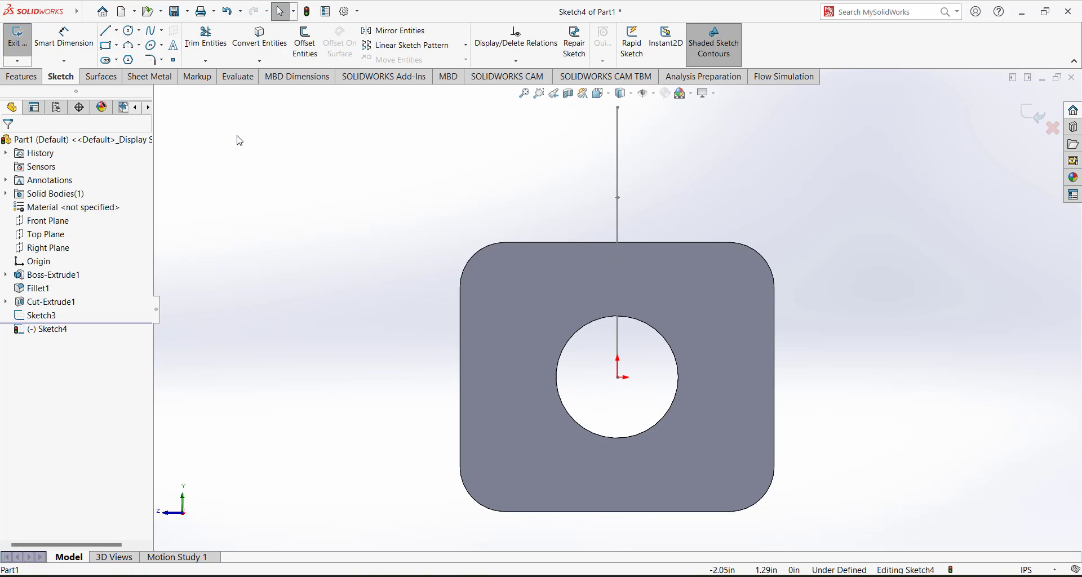
left_click(130, 30)
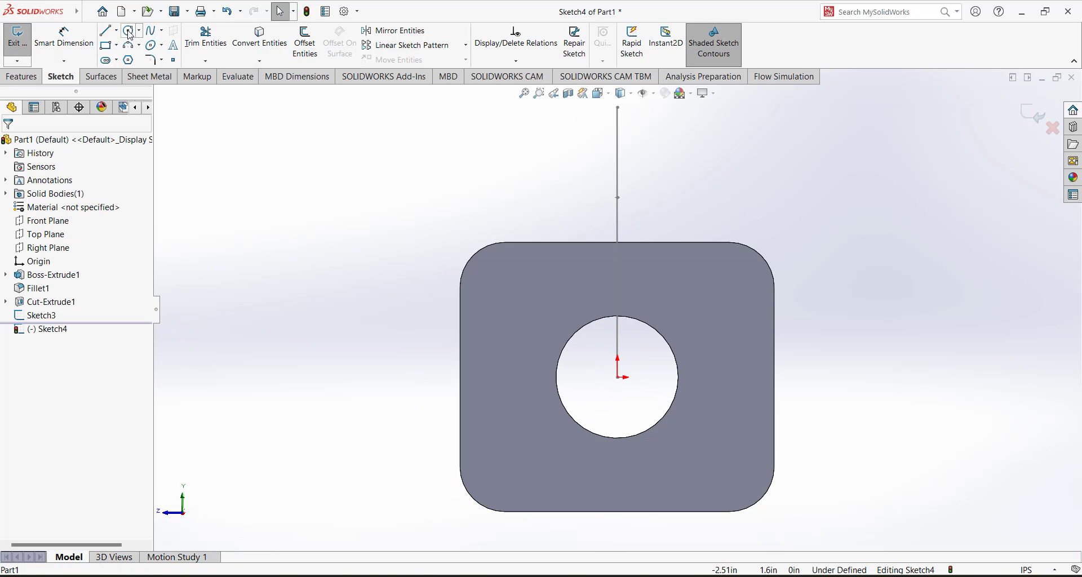
left_click(619, 378)
left_click(683, 312)
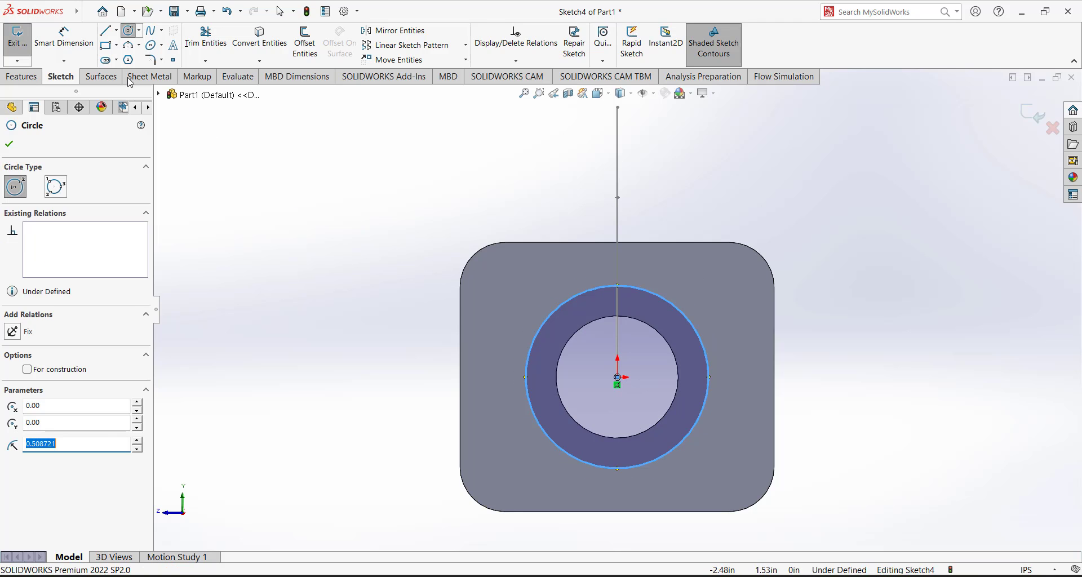
Step: Dimension the profile circle's diameter as 0.75 in
left_click(64, 37)
left_click(652, 293)
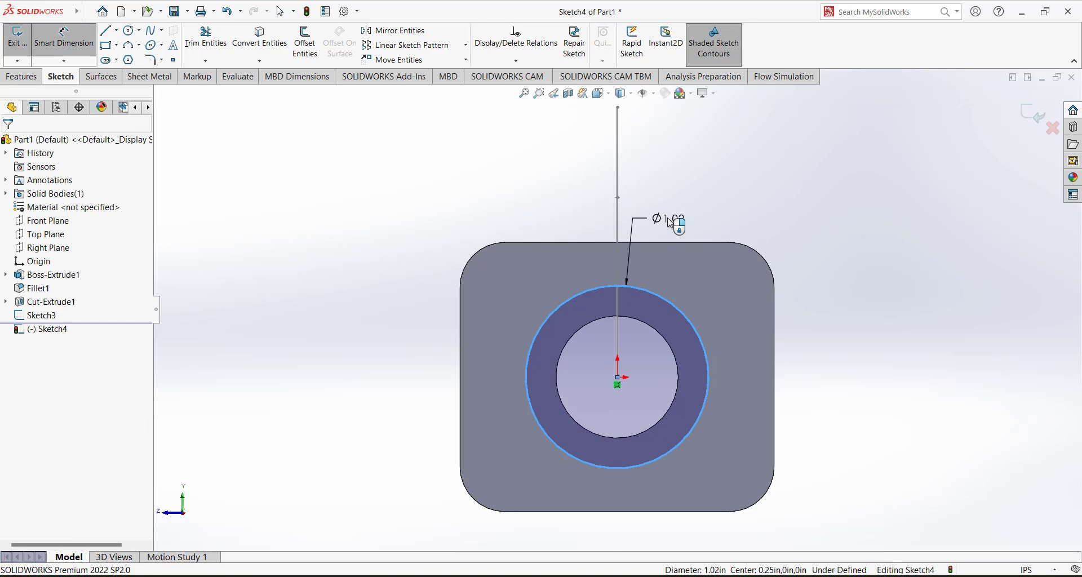
left_click(670, 223)
type(".75")
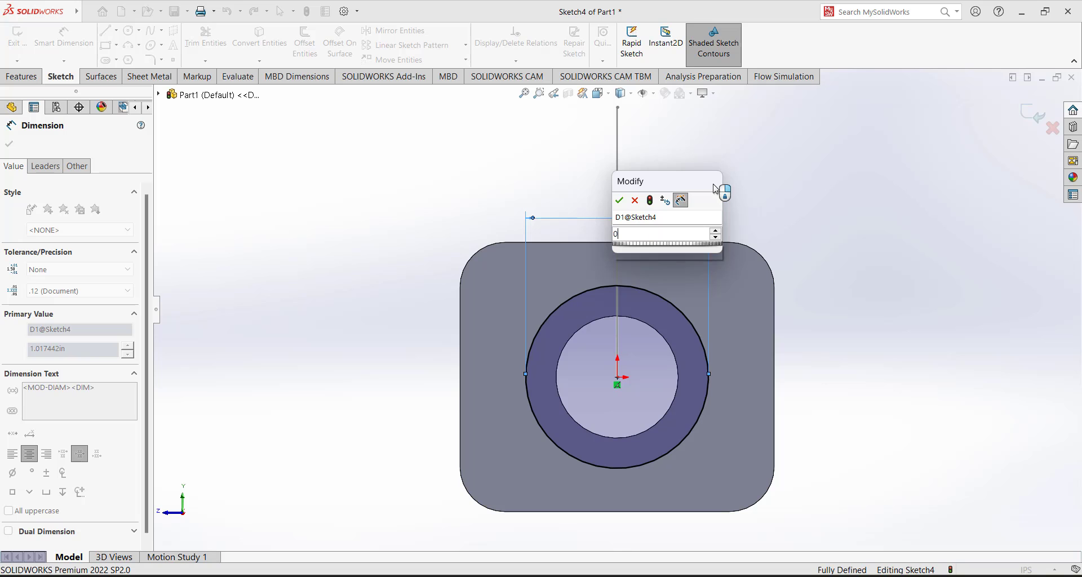
key("Return")
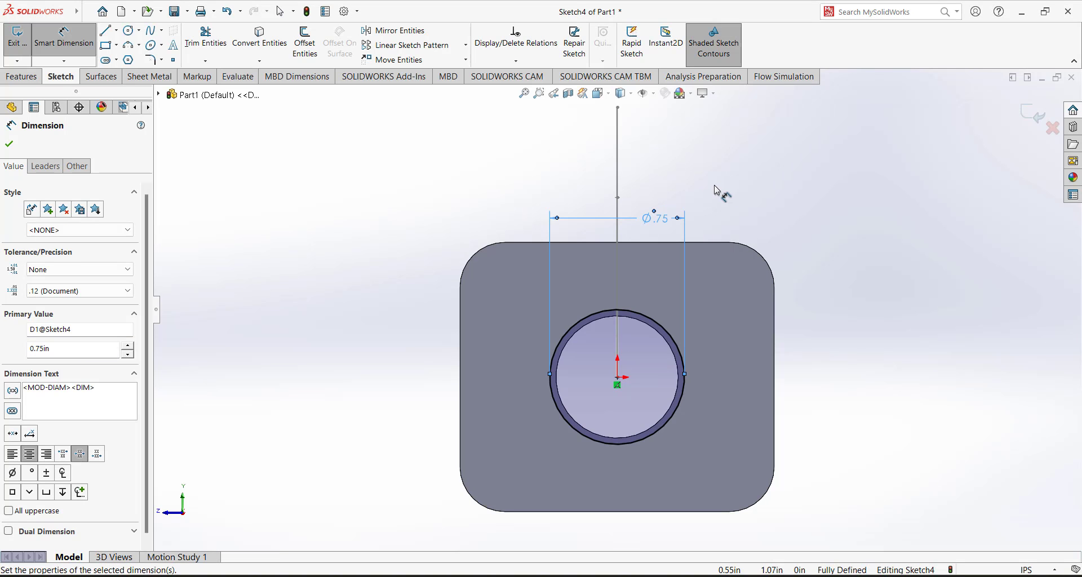
Step: Exit the profile sketch and start a Swept Boss/Base using the 0.75 in circle as profile and the bent line as path
middle_click_drag(406, 210, 429, 244)
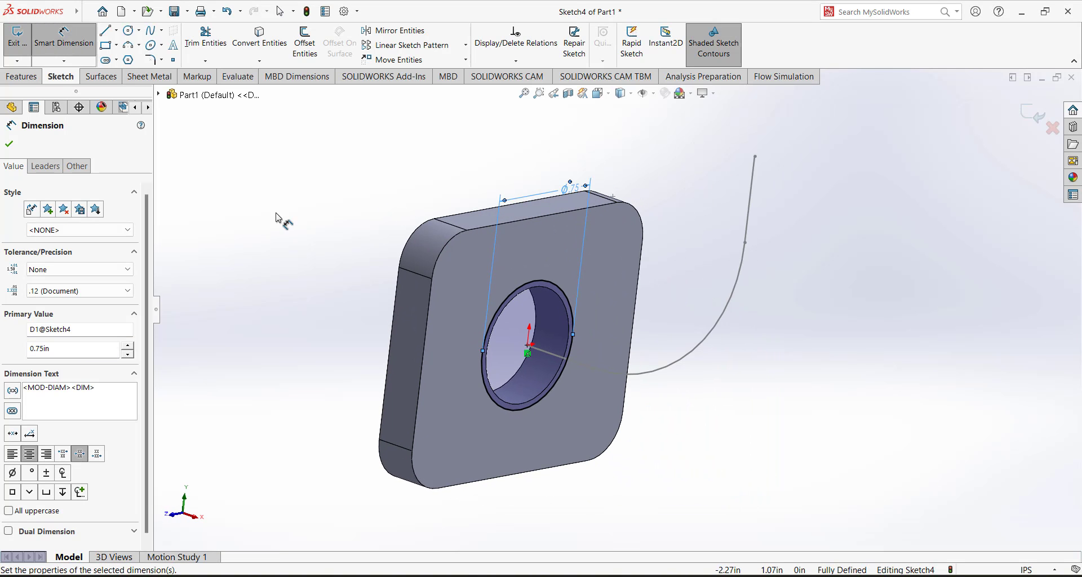
left_click(20, 44)
left_click(25, 78)
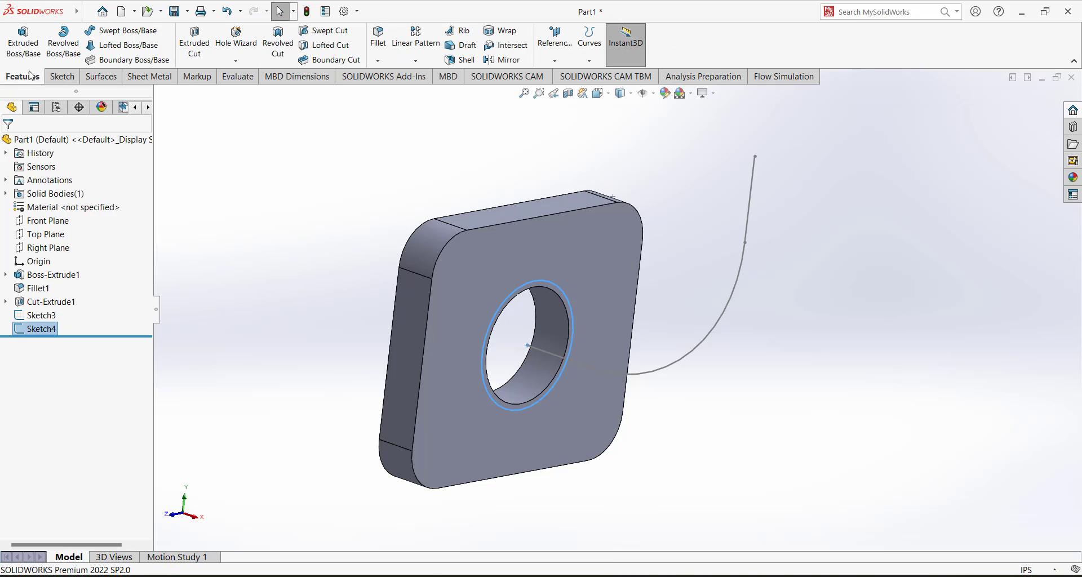
left_click(108, 32)
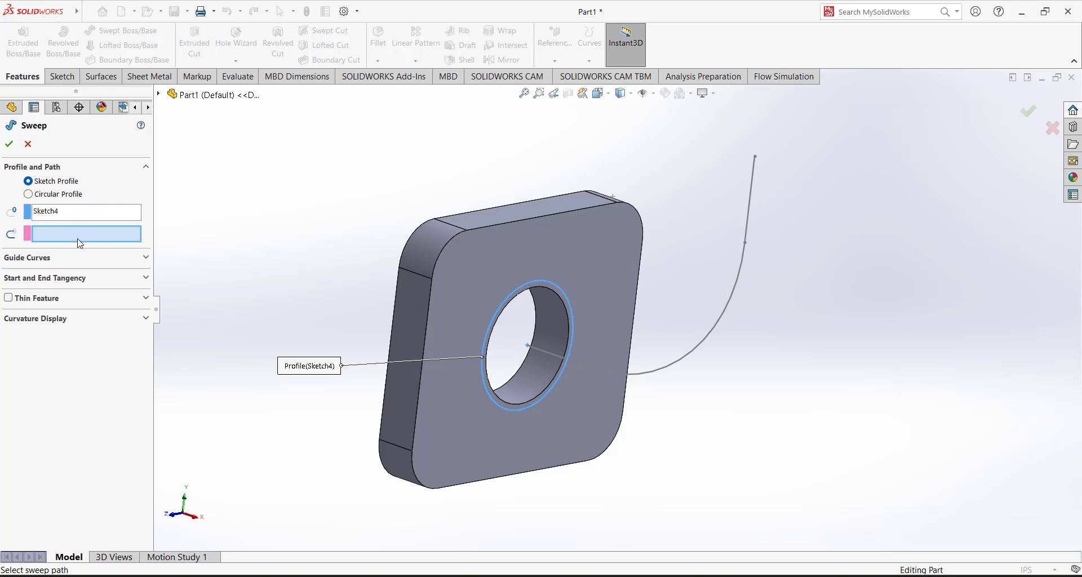
left_click(592, 369)
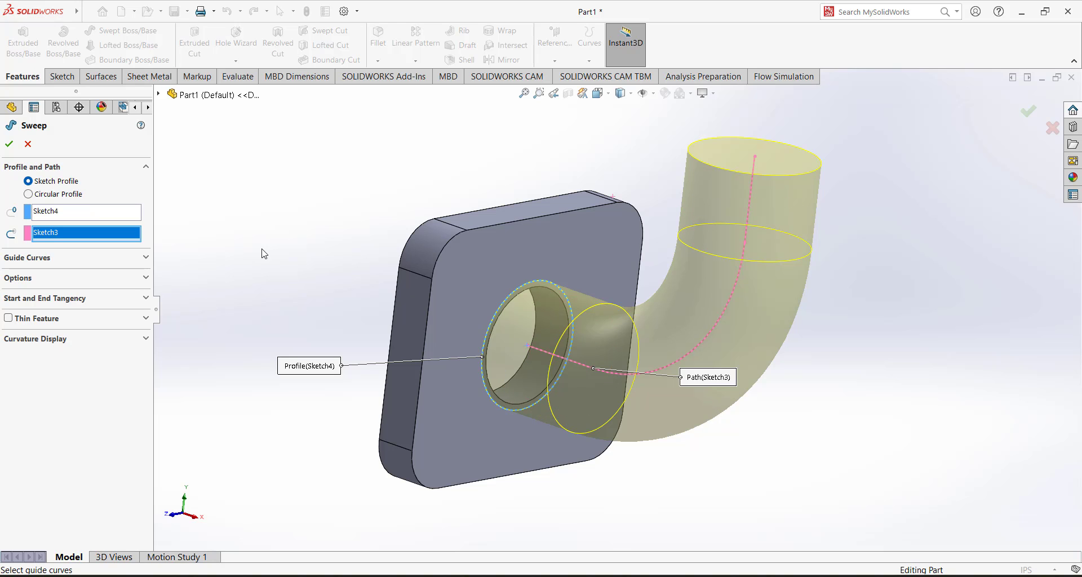
Step: Switch to Paint, mark the pipe's opening and centreline path on the drawing's isometric view in green, and return to SOLIDWORKS
left_click(676, 573)
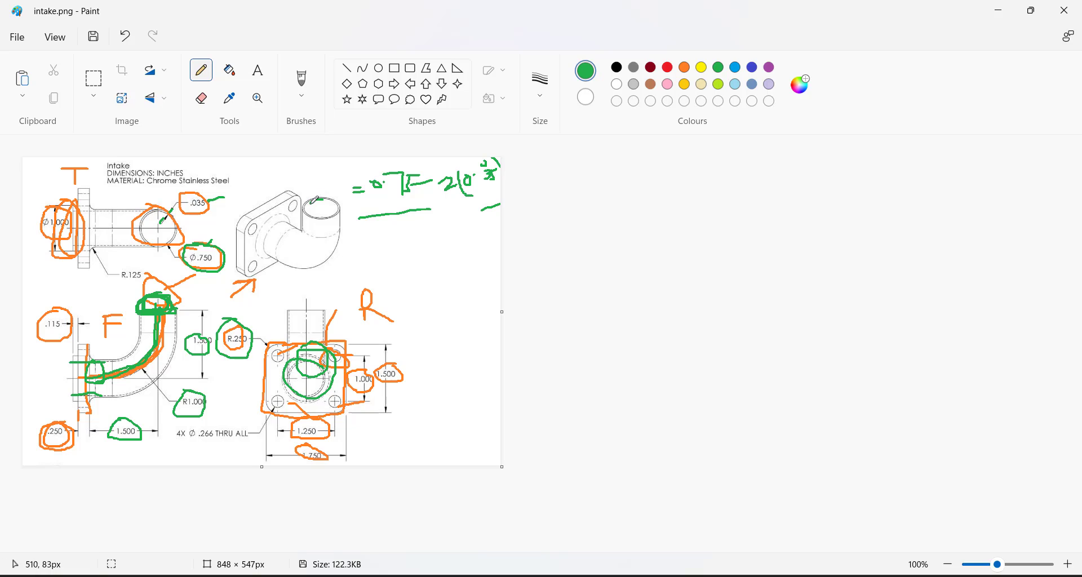
left_click_drag(310, 204, 332, 204)
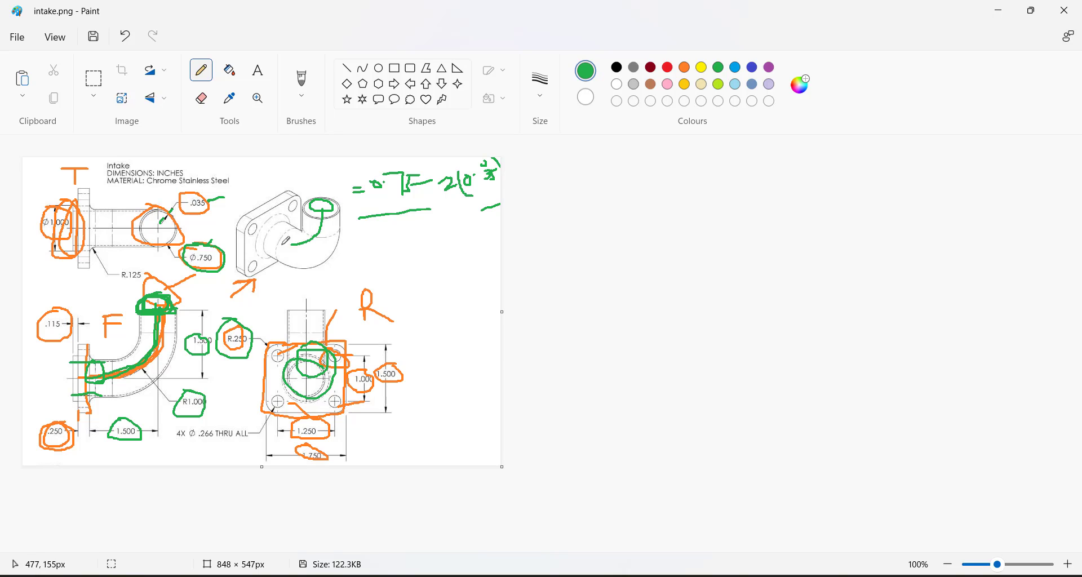
left_click_drag(287, 242, 292, 246)
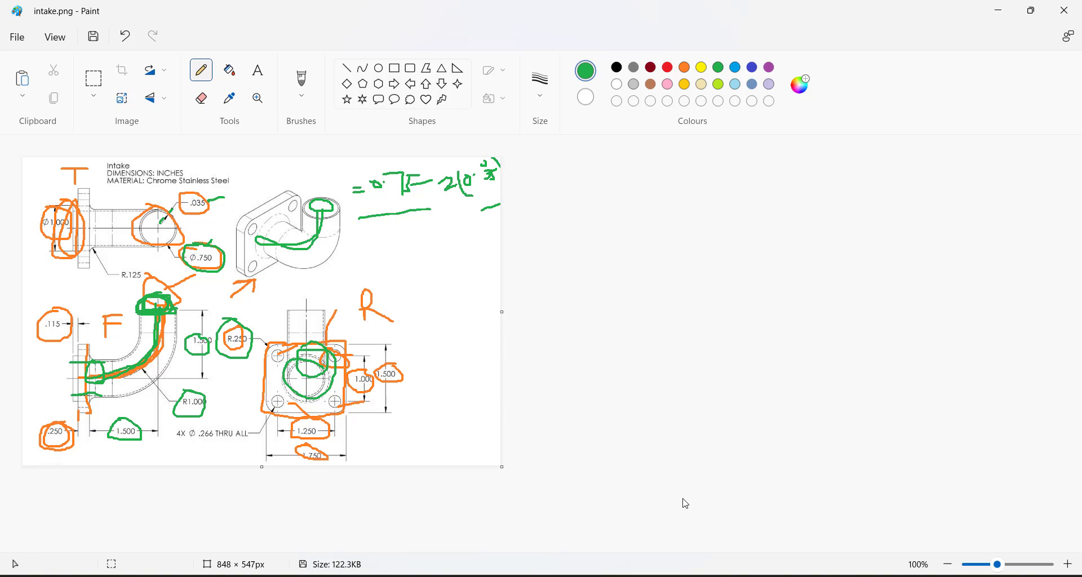
key("alt+Tab")
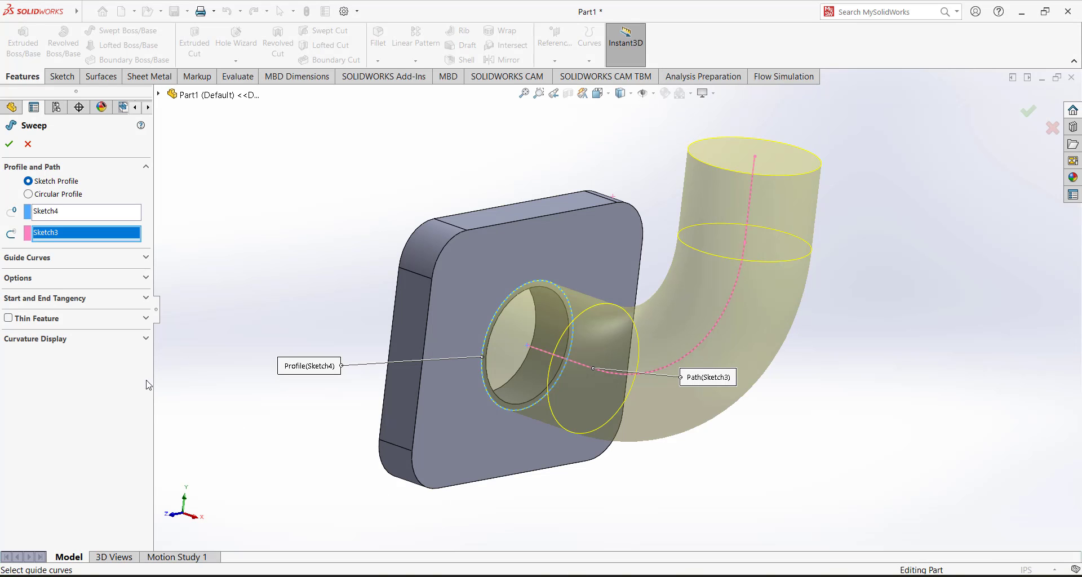
Step: Make the sweep a one-direction thin feature with a wall thickness of 0.035 in
left_click(8, 319)
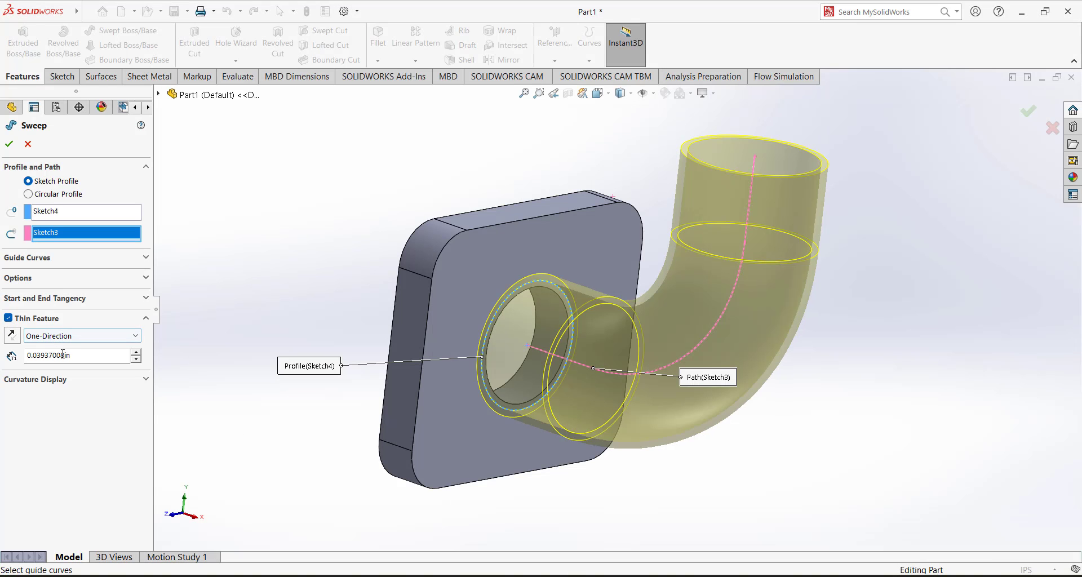
double_click(86, 356)
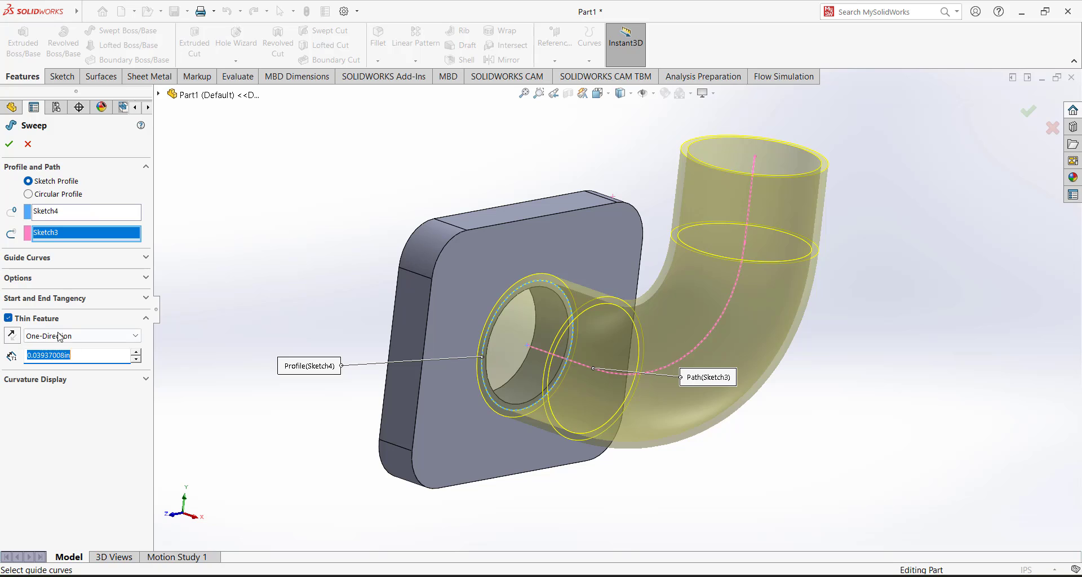
left_click(67, 337)
left_click(58, 350)
left_click(74, 356)
left_click(74, 355)
double_click(75, 351)
type("0")
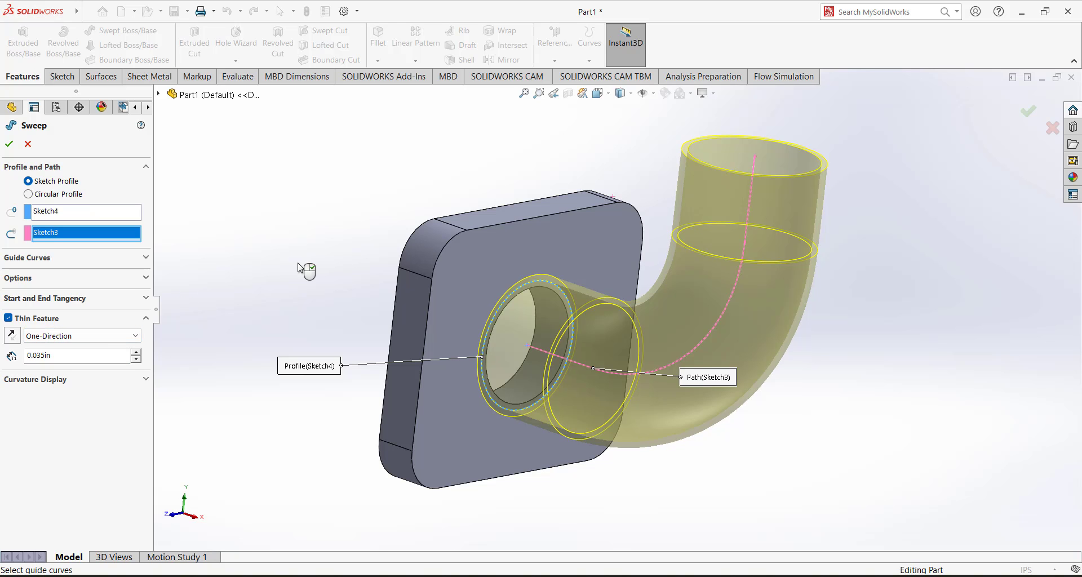
Step: Reverse the wall thickness so it builds inward from the profile circle, and accept the sweep
mouse_move(308, 272)
middle_mouse_down()
mouse_move(286, 289)
mouse_move(280, 278)
mouse_move(321, 280)
middle_mouse_up()
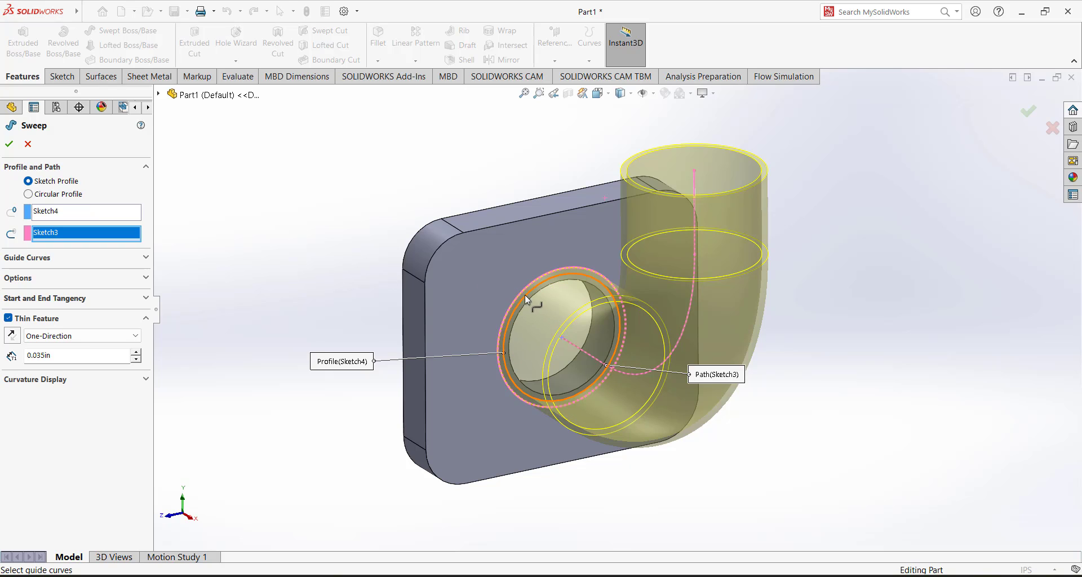
left_click(12, 338)
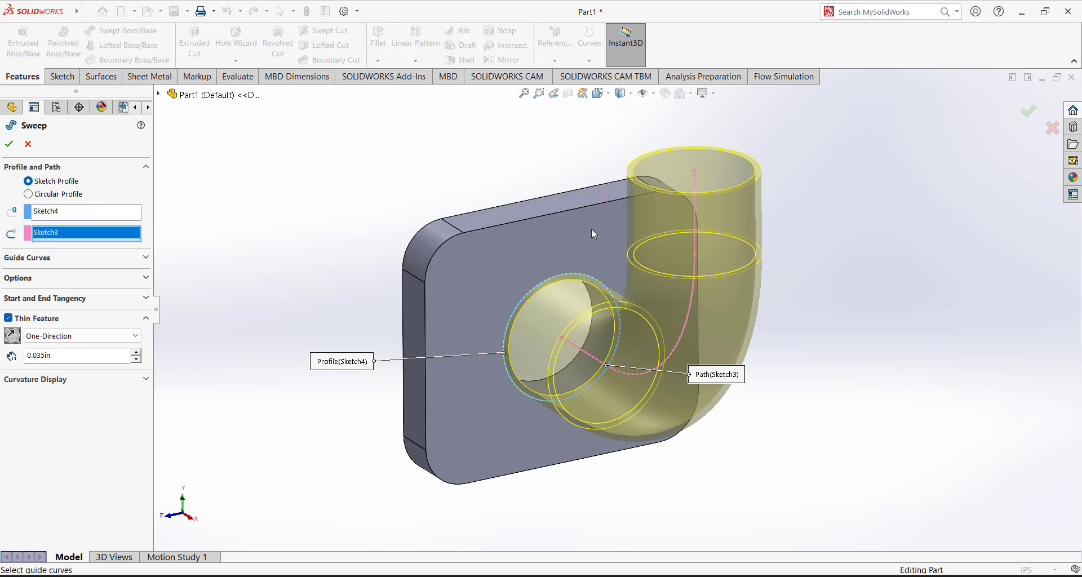
left_click(14, 339)
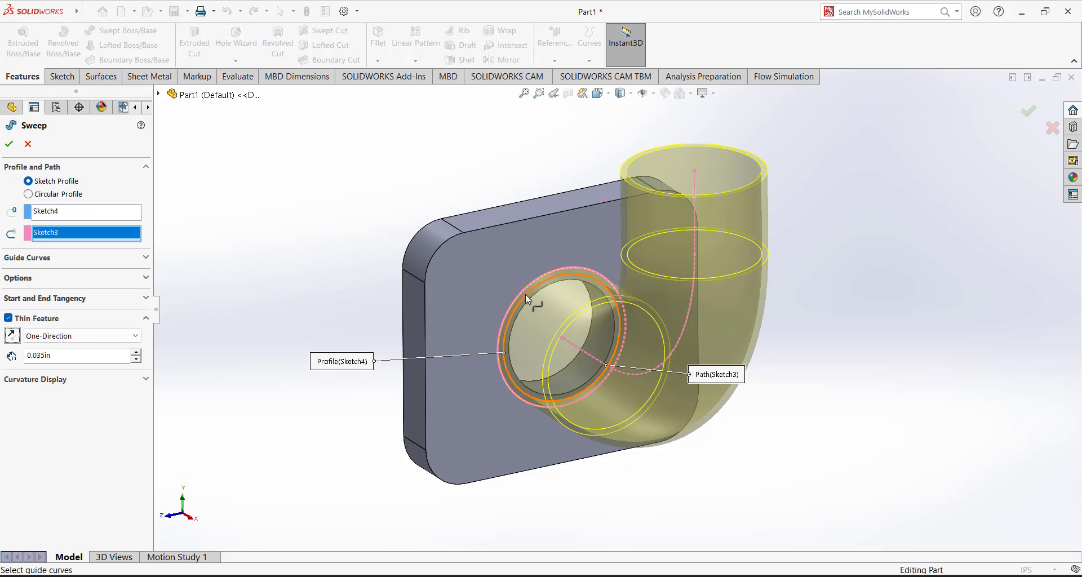
left_click(12, 336)
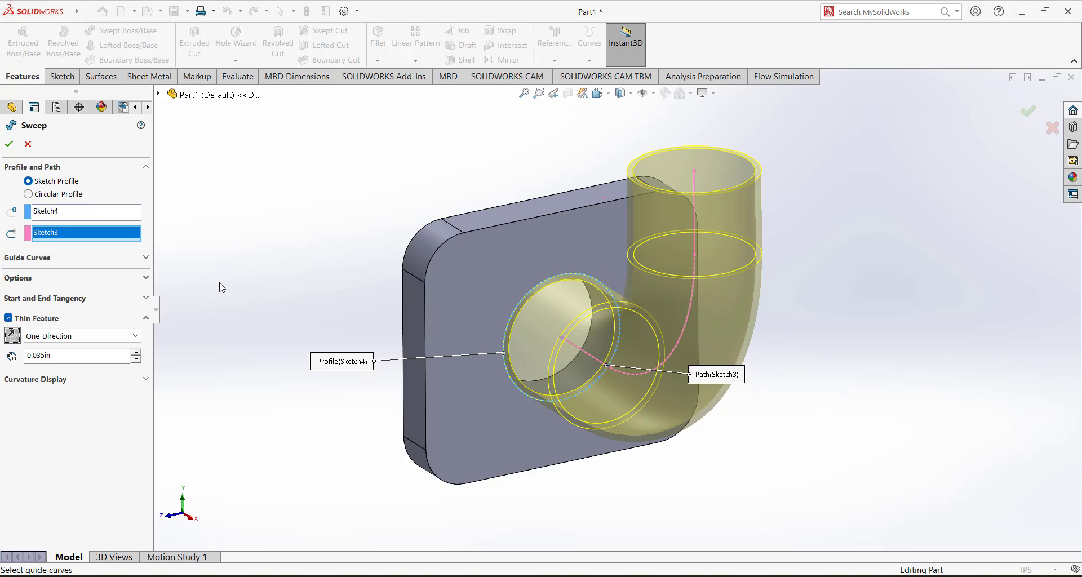
left_click(9, 145)
Step: Start a sketch on the plate face opposite the pipe and convert the bore's circular edge into a sketch entity
middle_click_drag(363, 213, 333, 197)
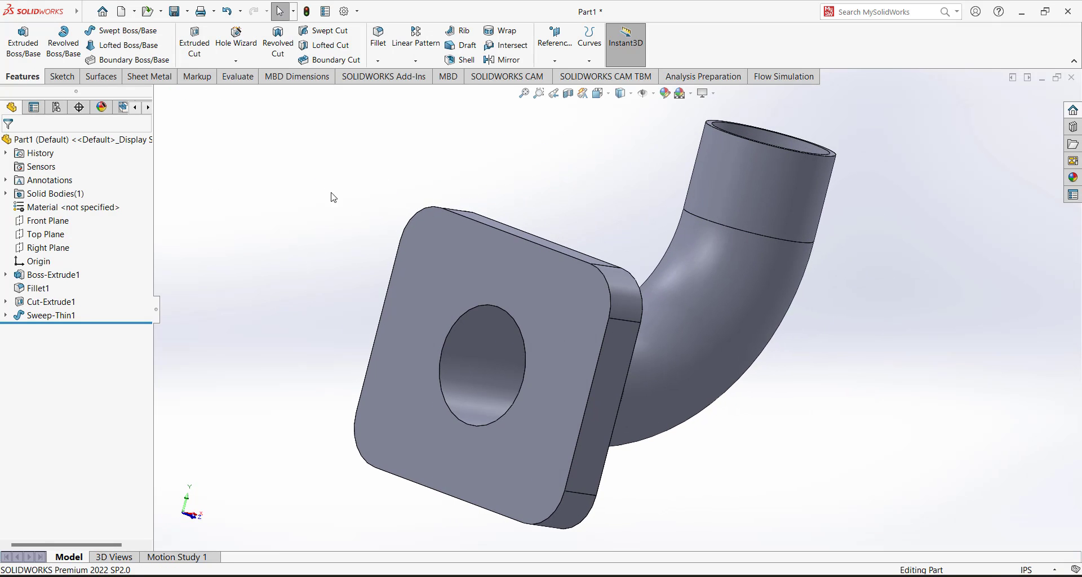
left_click(61, 77)
left_click(17, 37)
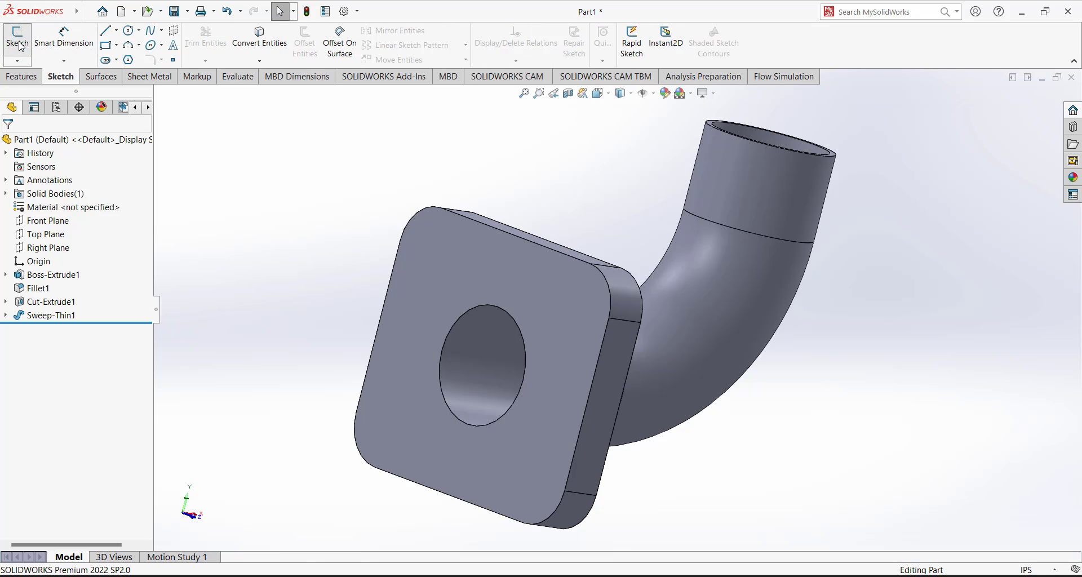
left_click(447, 290)
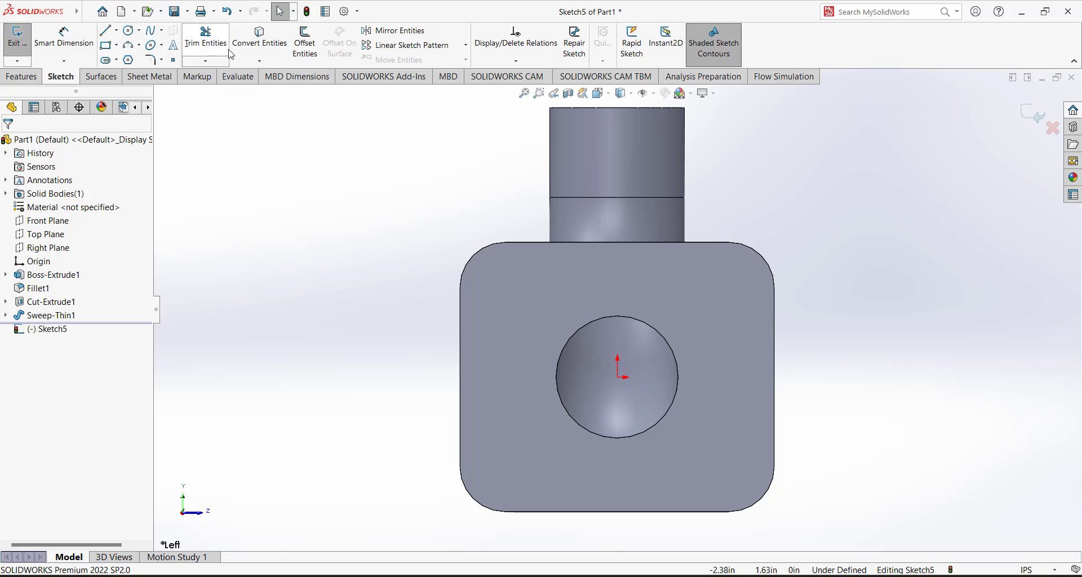
left_click(259, 39)
left_click(634, 318)
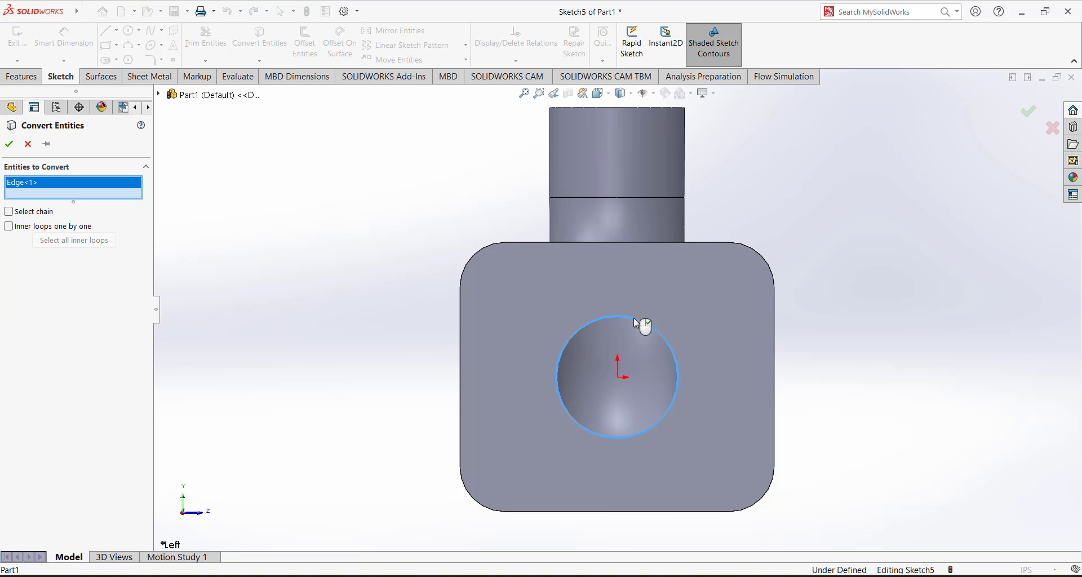
left_click(9, 144)
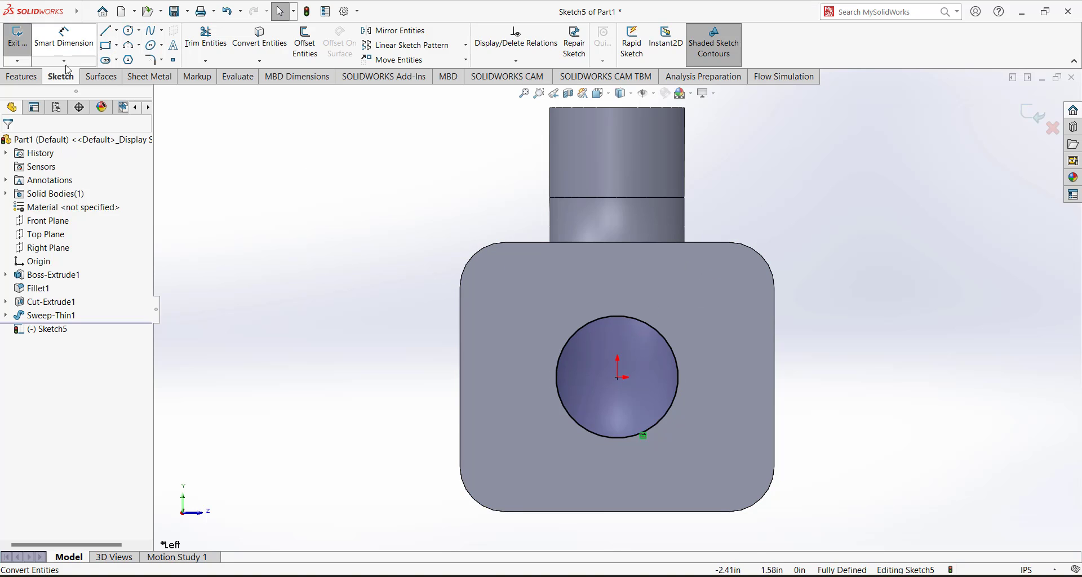
Step: Draw a circle centred on the origin around the bore, dimension its diameter as 1 in, and exit the sketch
left_click(133, 33)
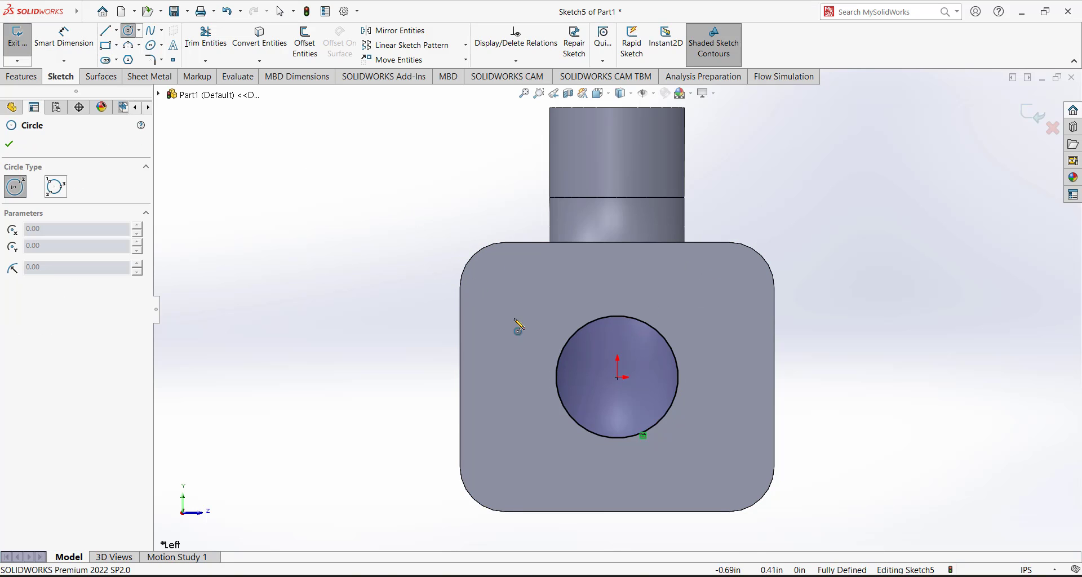
left_click(618, 377)
left_click(652, 297)
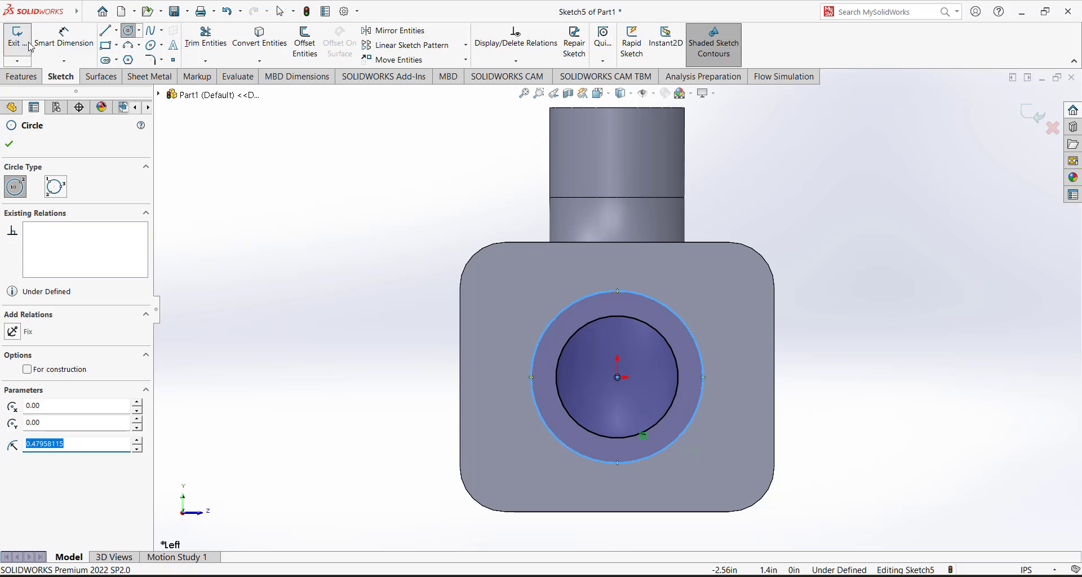
left_click(64, 36)
left_click(536, 335)
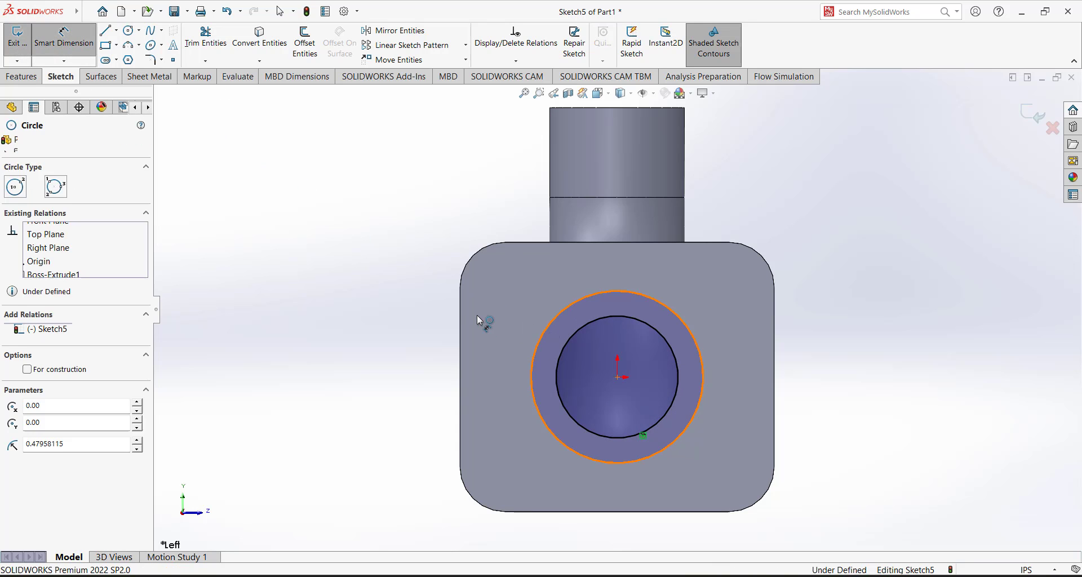
left_click(319, 428)
type("1")
key("Return")
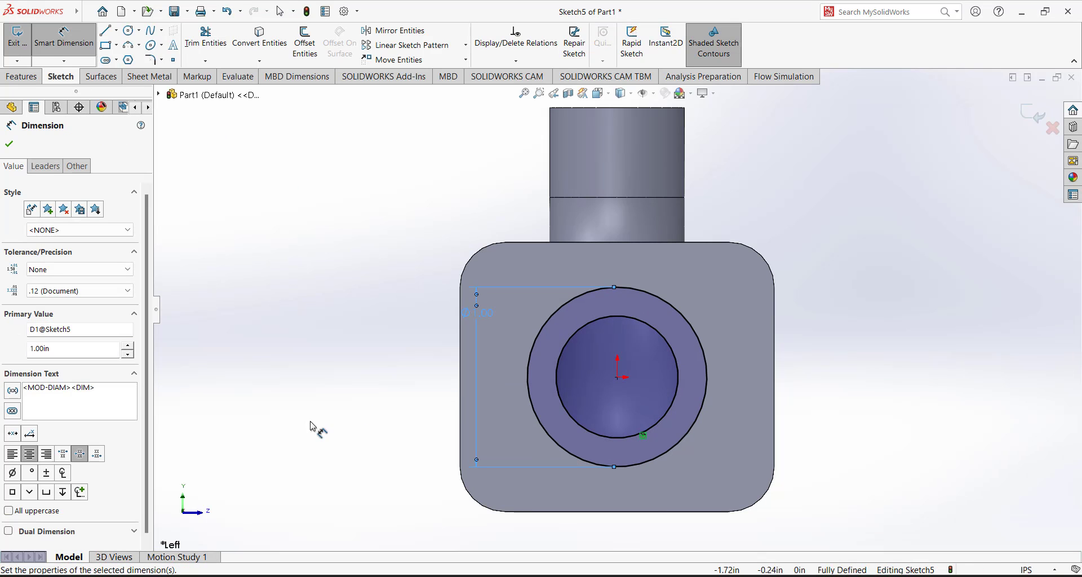
left_click(16, 35)
Step: Extrude the ring between the bore edge and the 1 in circle outward from the plate with a Blind depth of 0.115 in
middle_click_drag(451, 255, 326, 278)
left_click(29, 76)
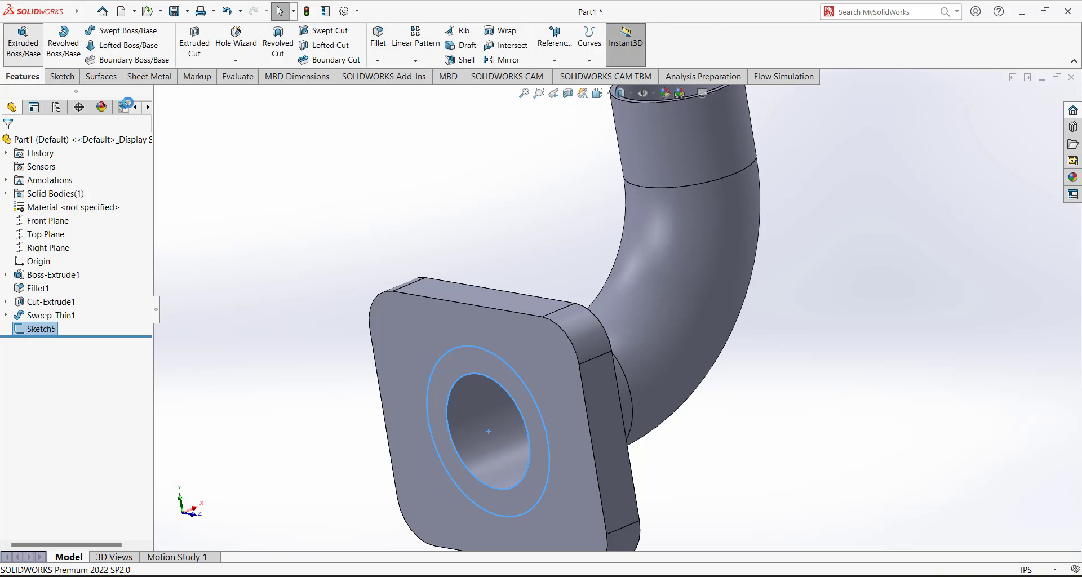
left_click(22, 40)
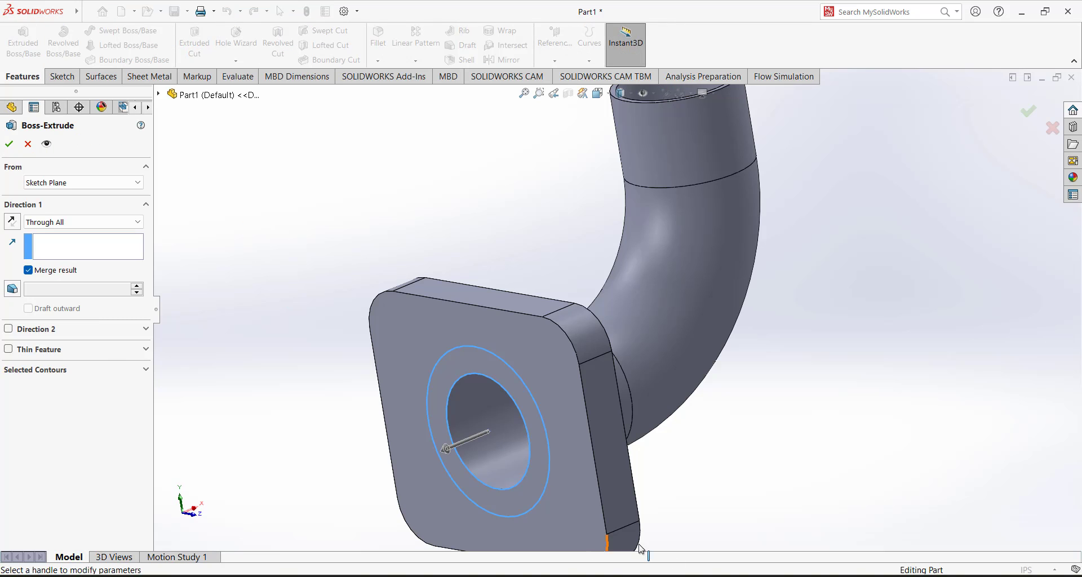
key("alt+Tab")
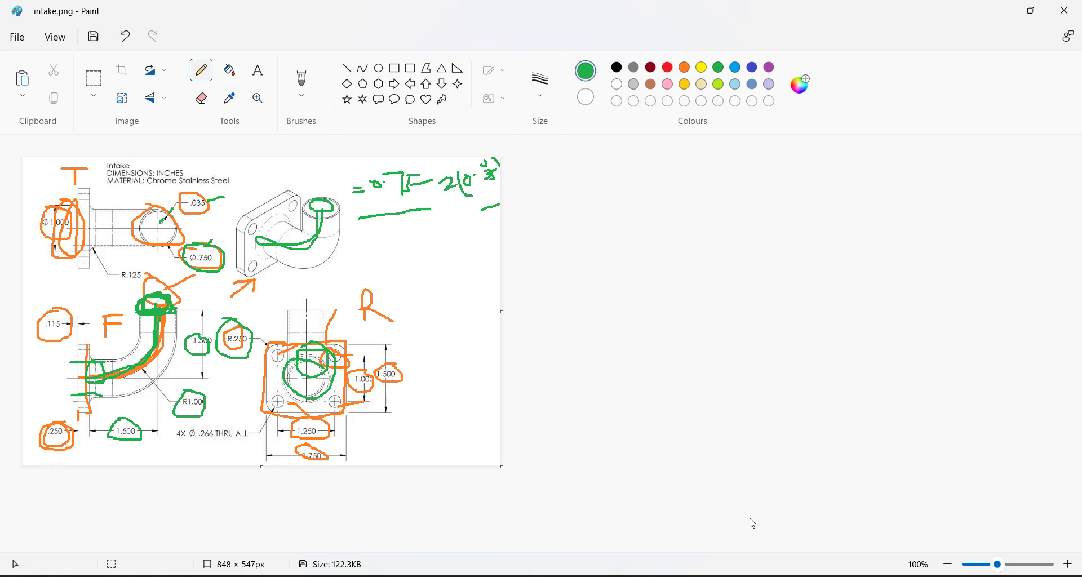
key("alt+Tab")
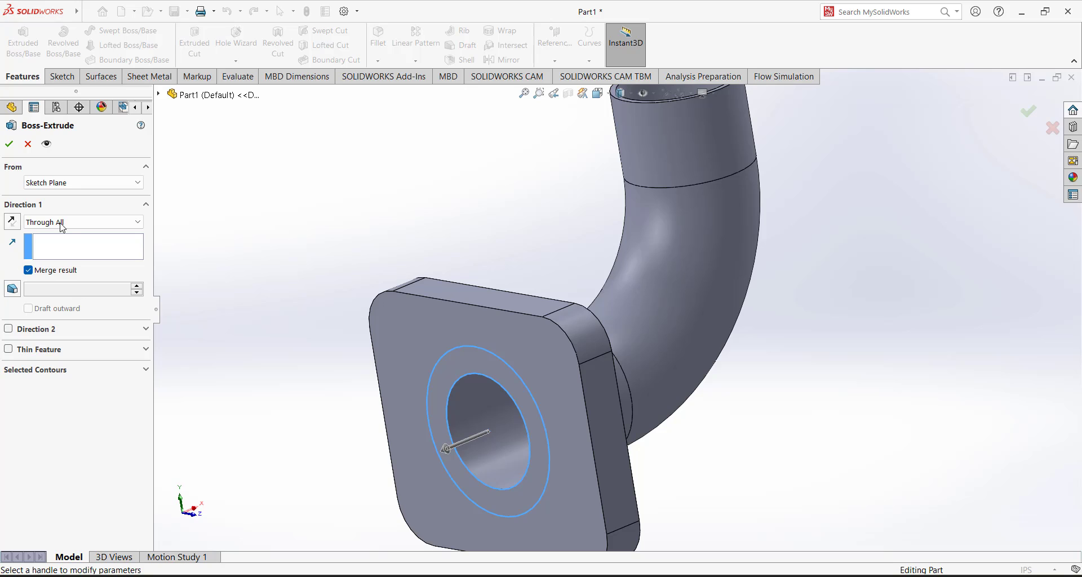
left_click(62, 223)
left_click(63, 234)
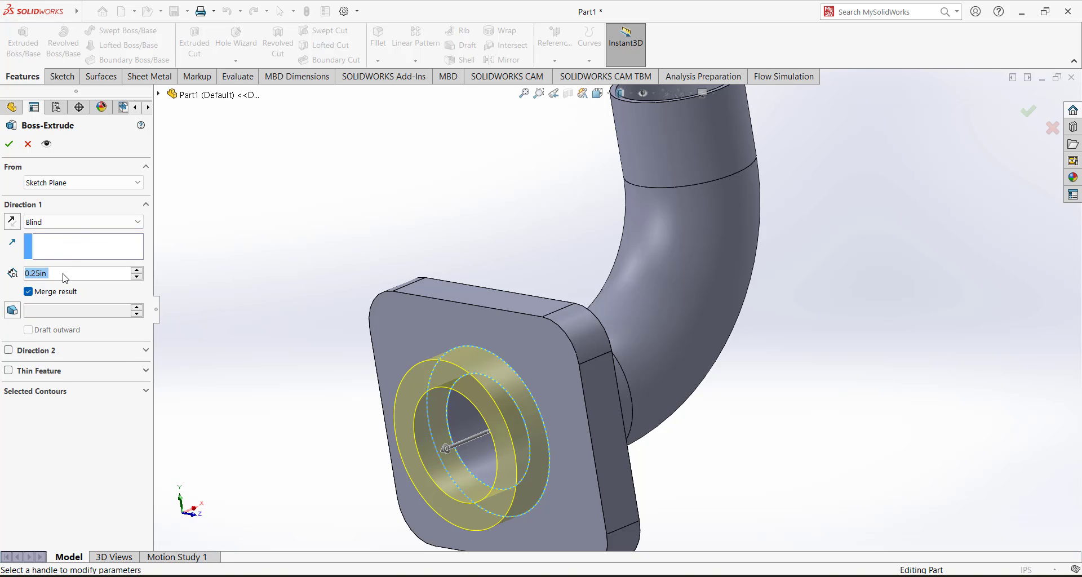
type(".115")
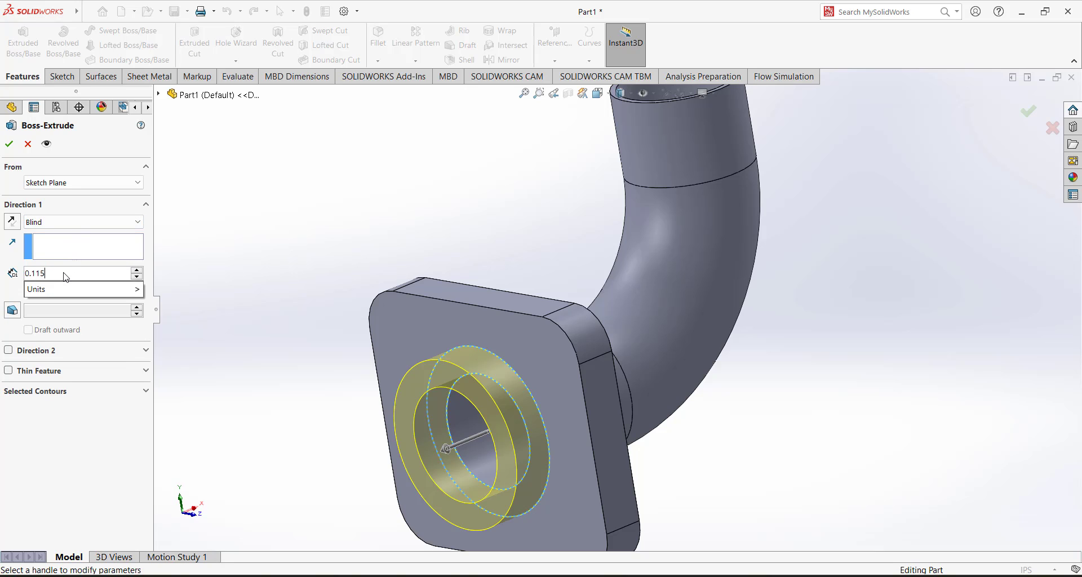
key("Return")
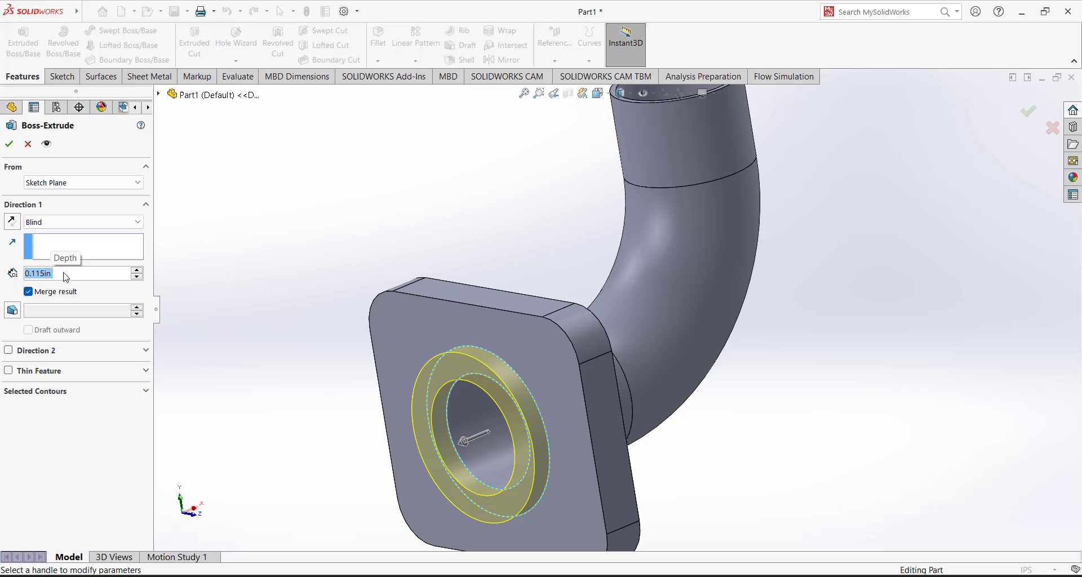
left_click(9, 144)
left_click(477, 198)
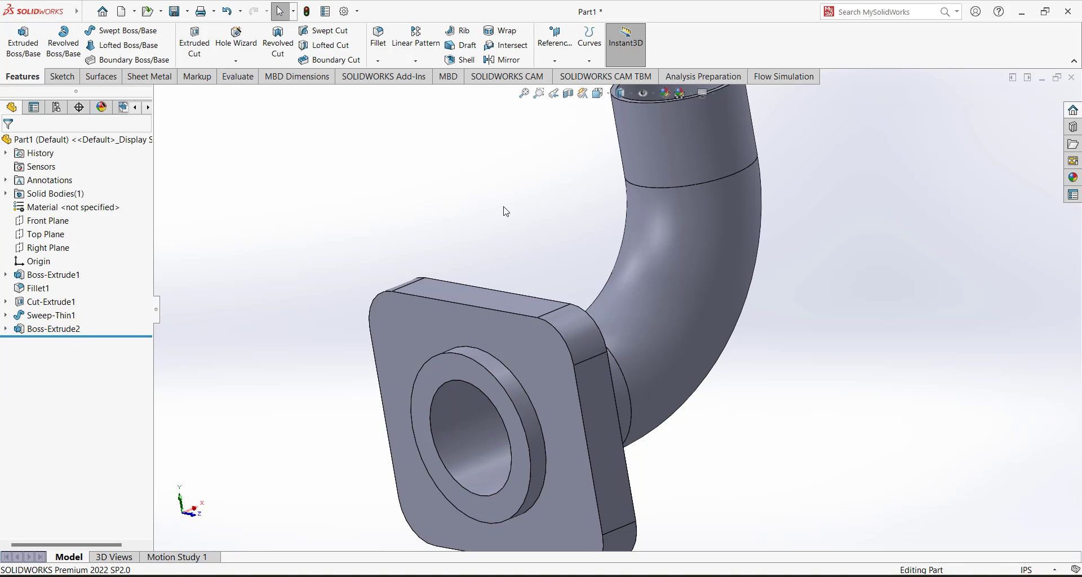
Step: Start a sketch on the plate's pipe-side face and draw a centre rectangle about 1.30 in wide and 0.97 in high from the origin
middle_click_drag(502, 210, 360, 198)
left_click(69, 77)
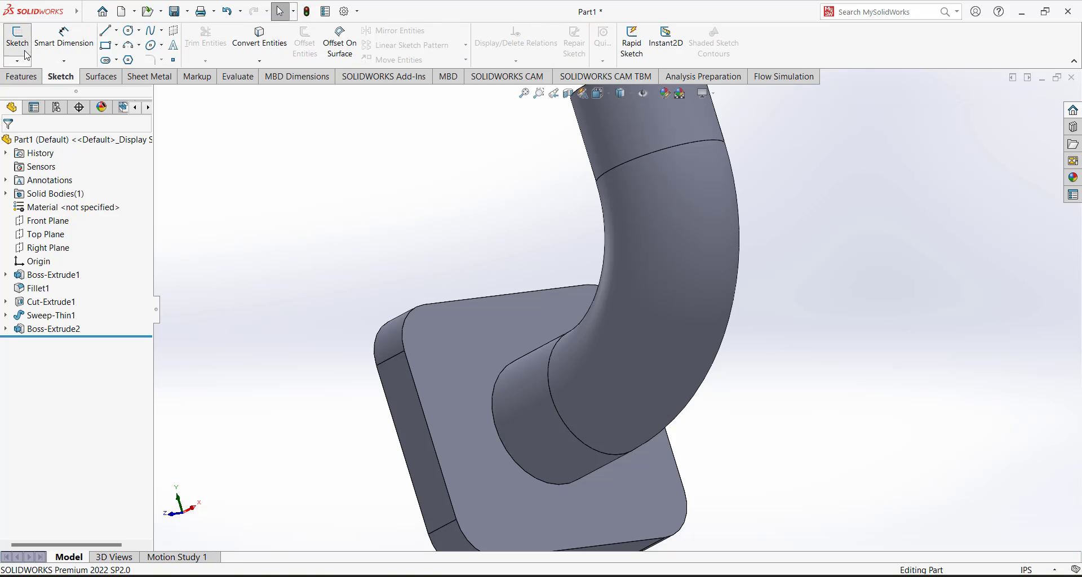
left_click(17, 37)
left_click(479, 355)
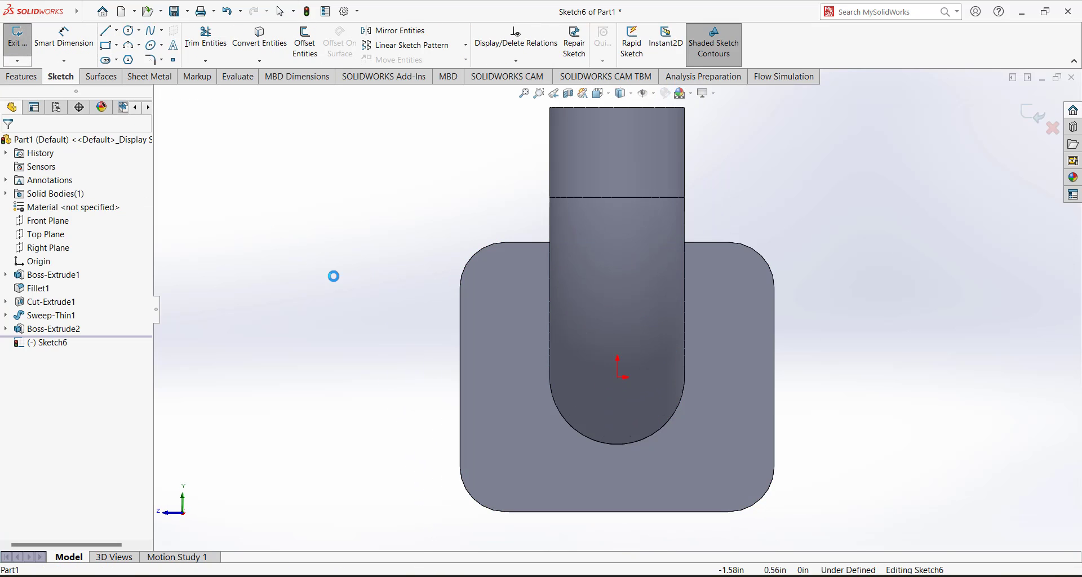
left_click(129, 31)
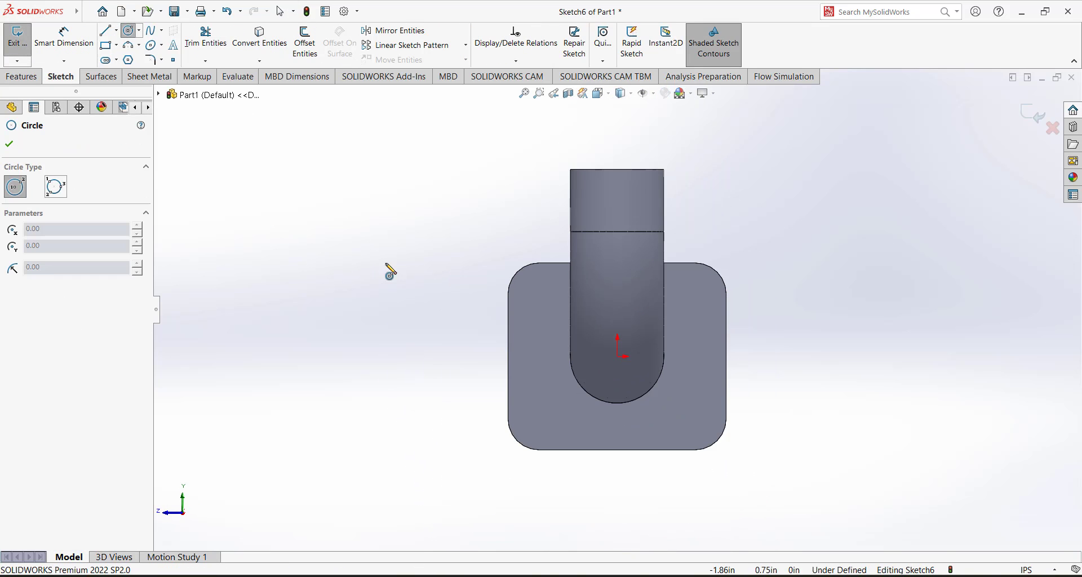
left_click(117, 46)
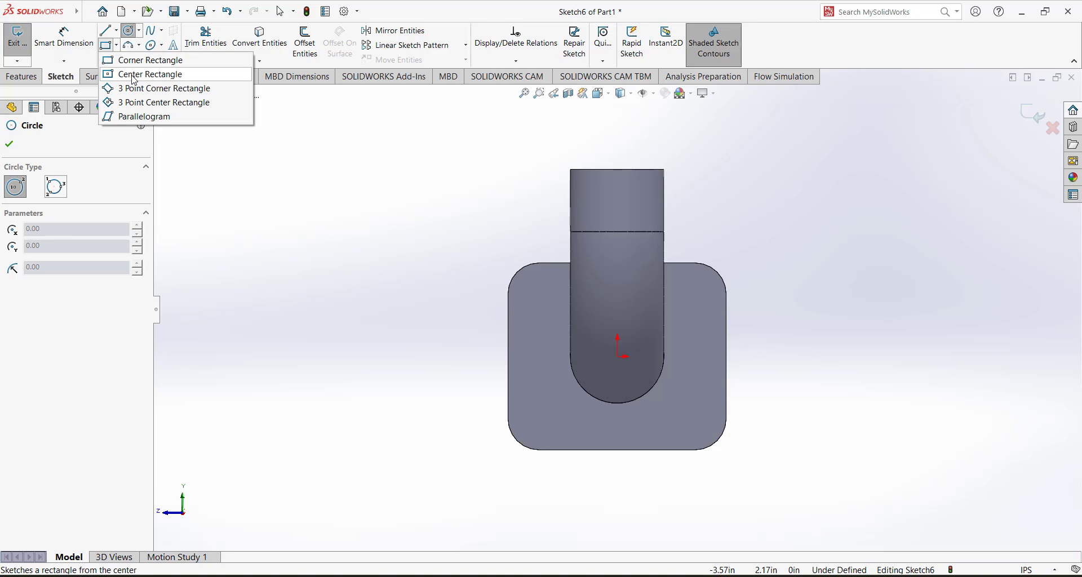
left_click(134, 75)
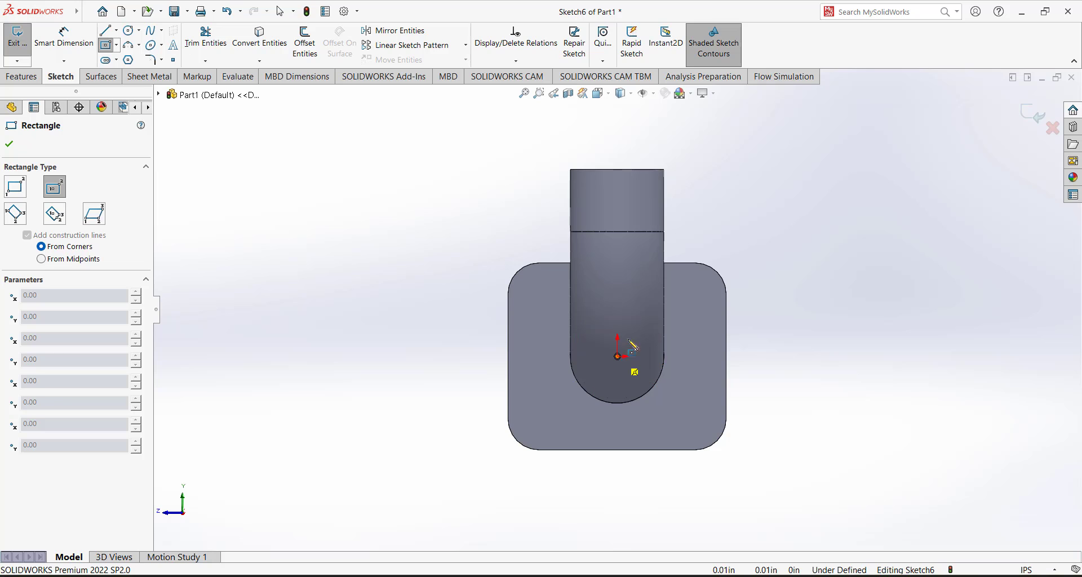
left_click(618, 357)
left_click(698, 296)
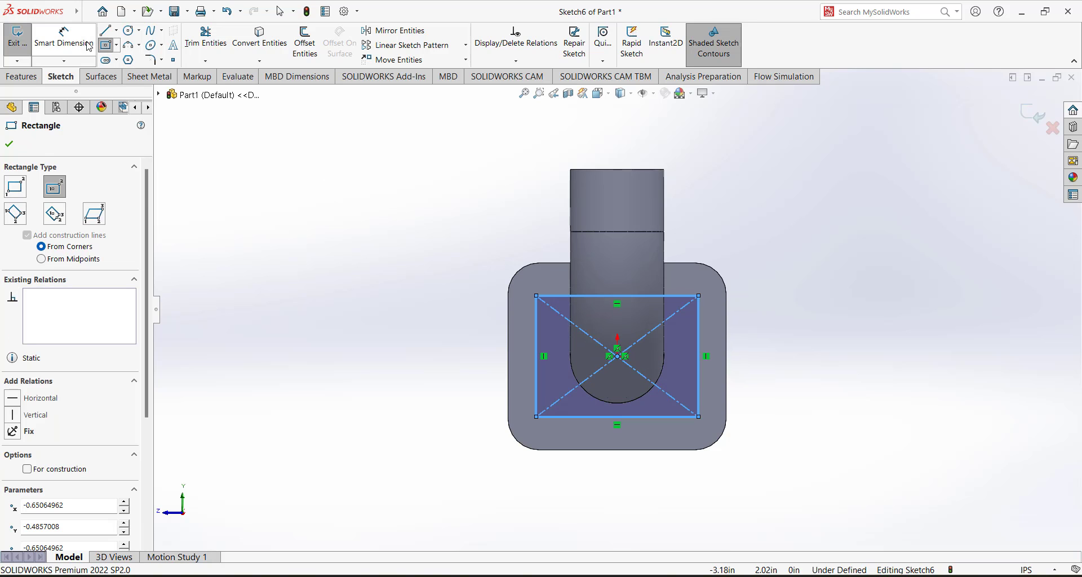
Step: Dimension the rectangle's height between its two horizontal sides as 1 in
mouse_move(6, 7)
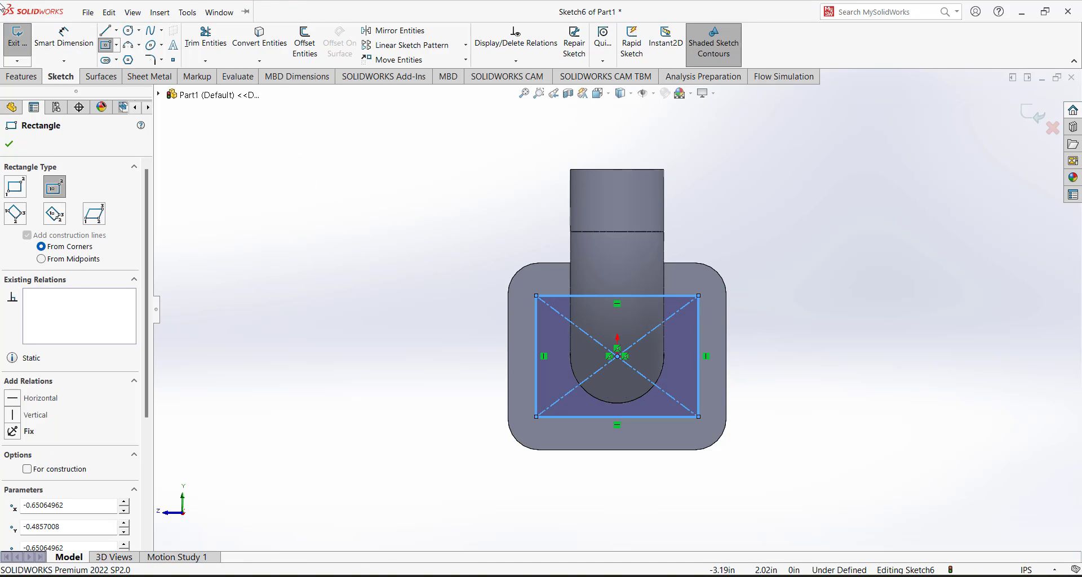
left_click(64, 37)
left_click(685, 296)
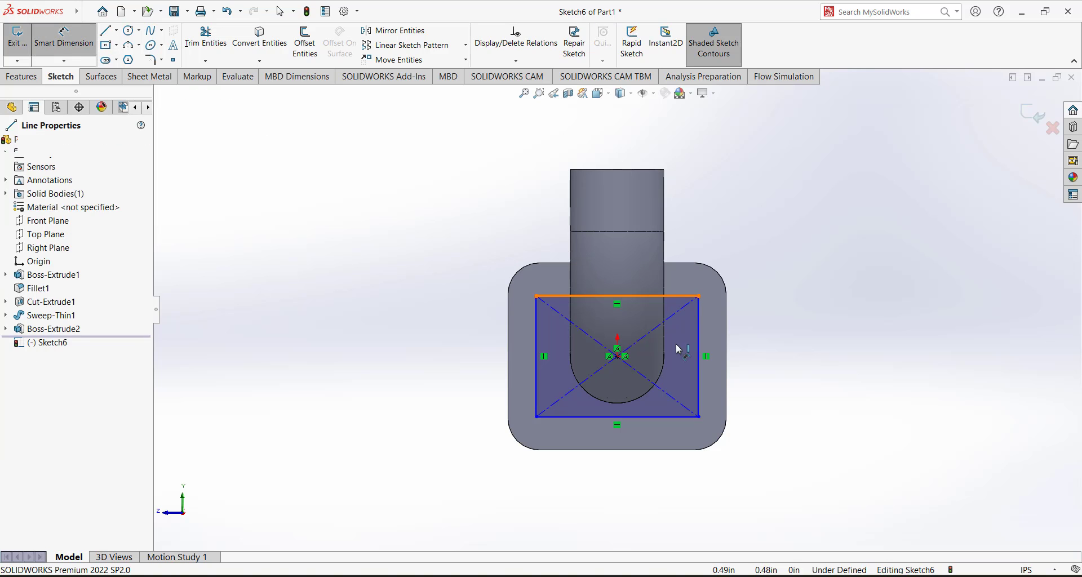
left_click(667, 418)
left_click(770, 360)
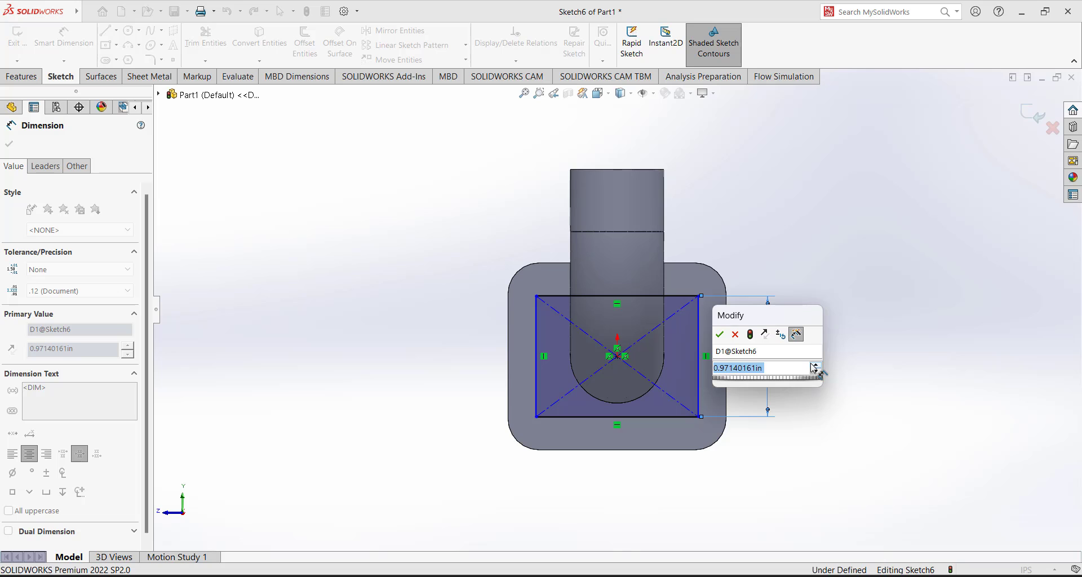
type("1")
key("Return")
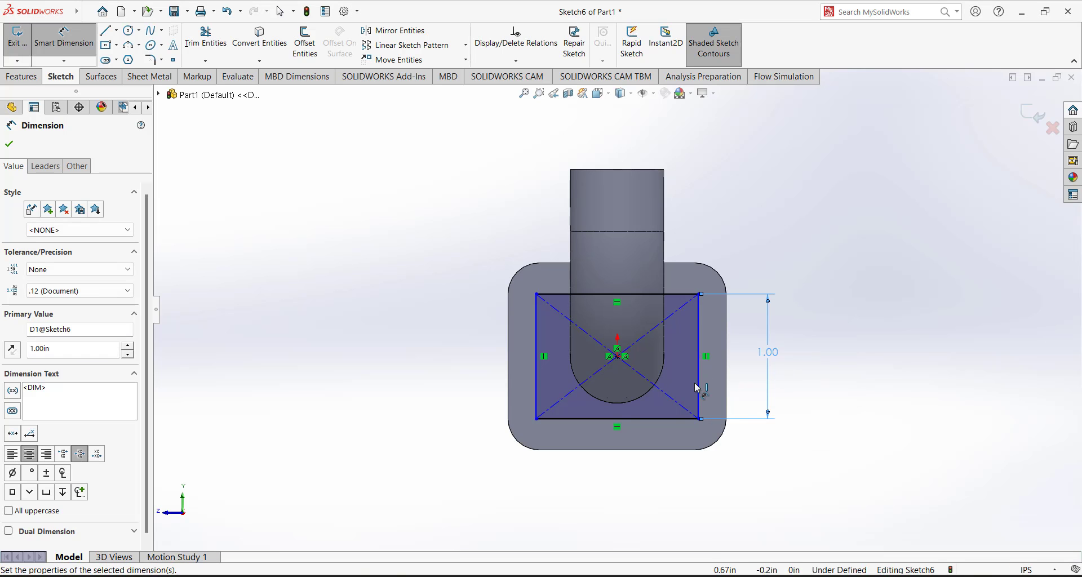
Step: Dimension the rectangle's width between its two vertical sides as 1.25 in and leave the dimension command
left_click(535, 384)
left_click(698, 395)
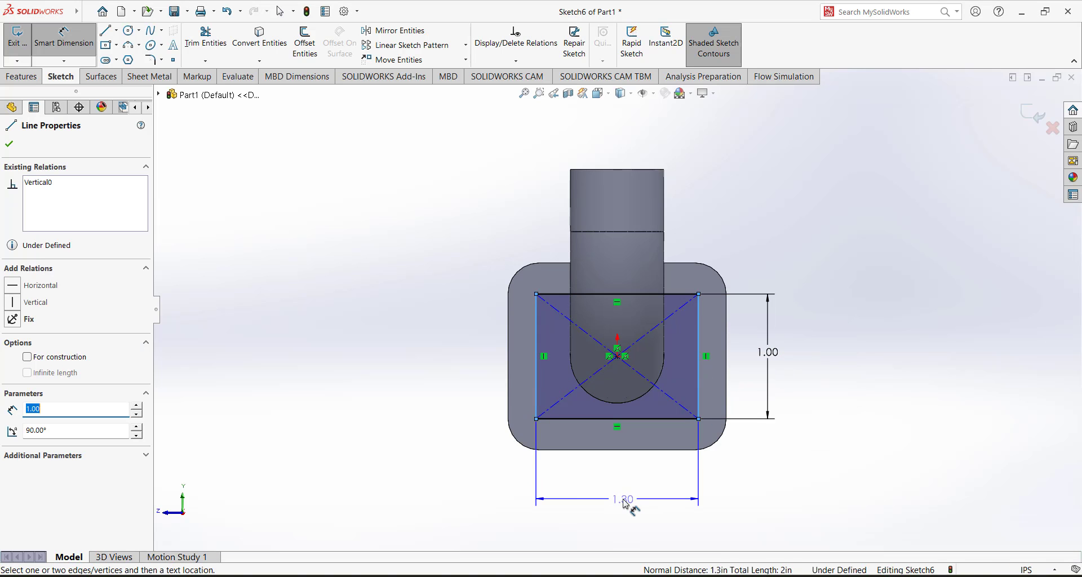
left_click(626, 499)
type("1.25")
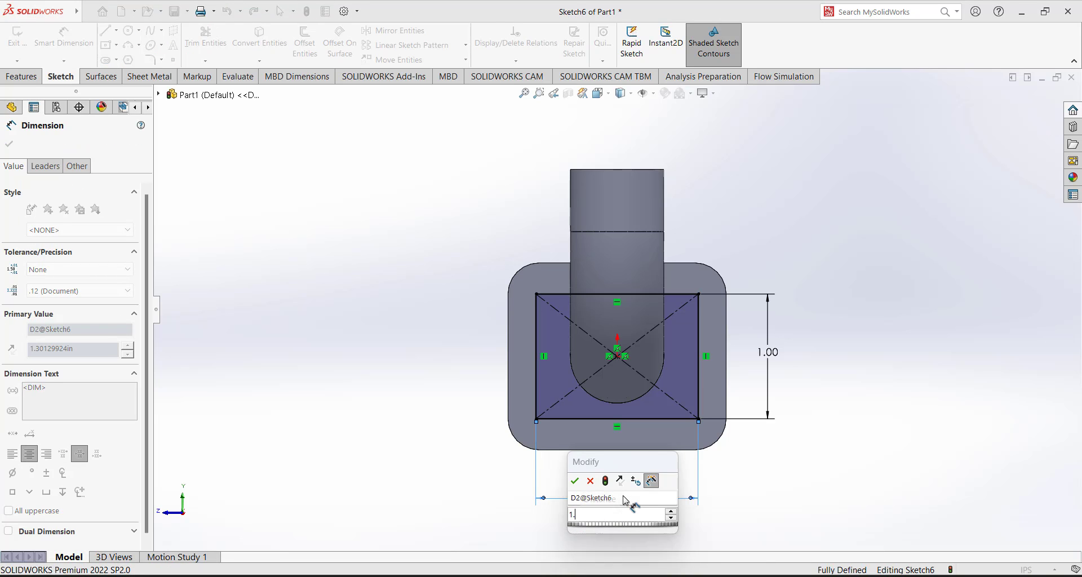
key("Return")
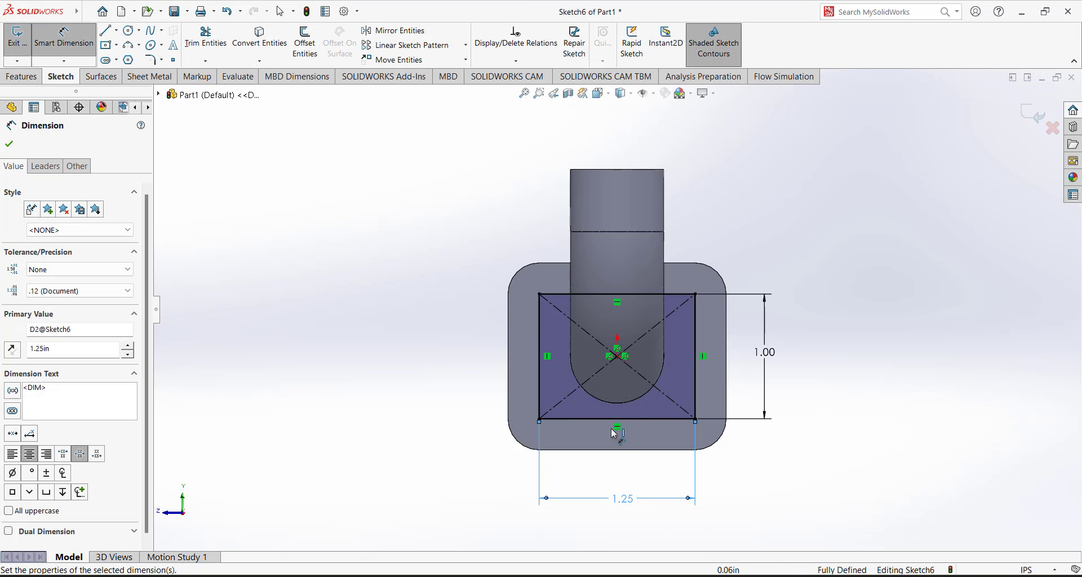
key("Escape")
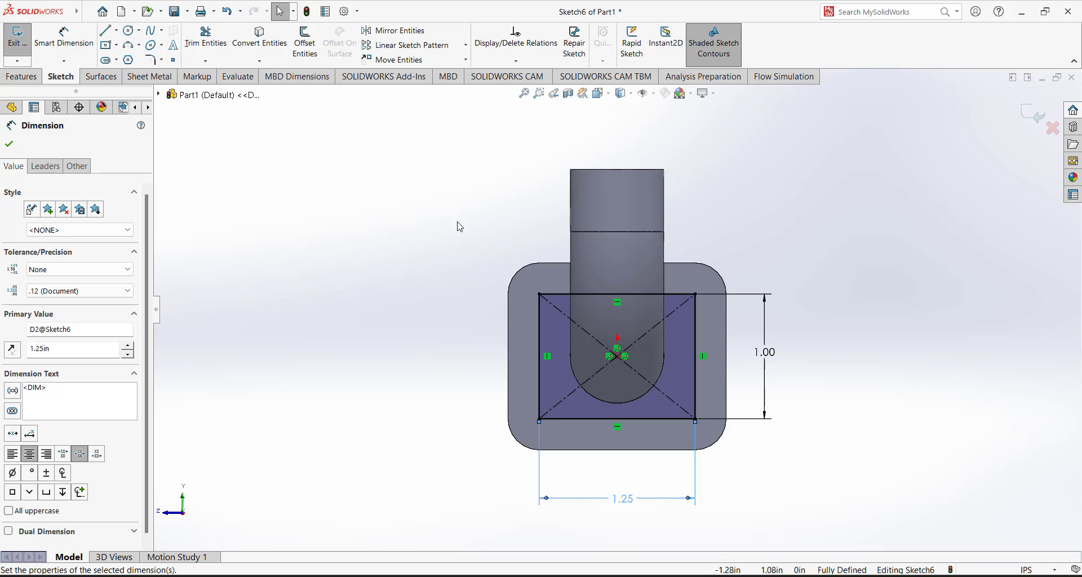
mouse_move(460, 227)
left_mouse_down()
mouse_move(677, 391)
mouse_move(727, 298)
left_mouse_up()
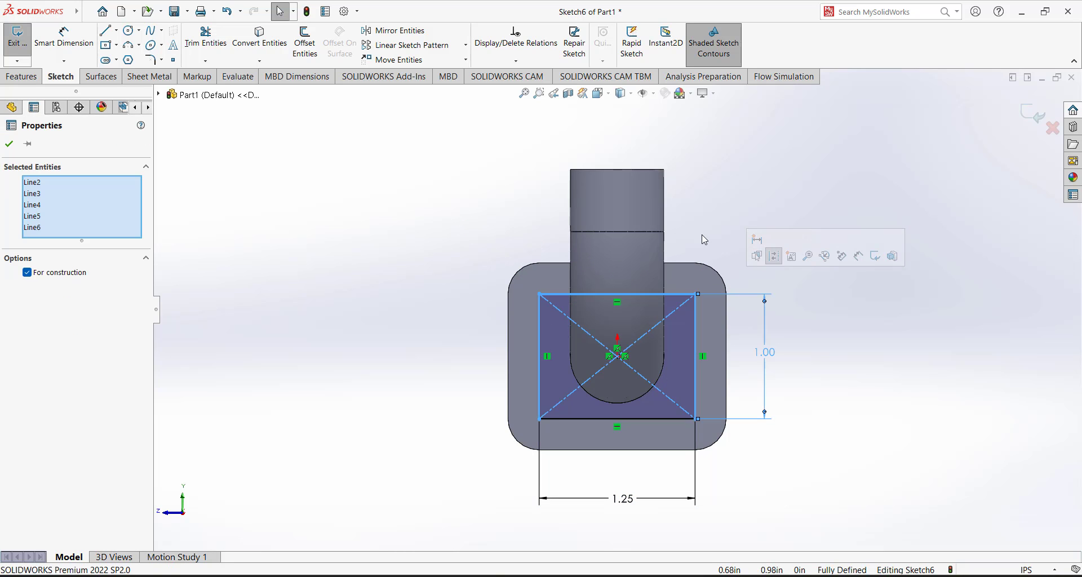
left_click(430, 215)
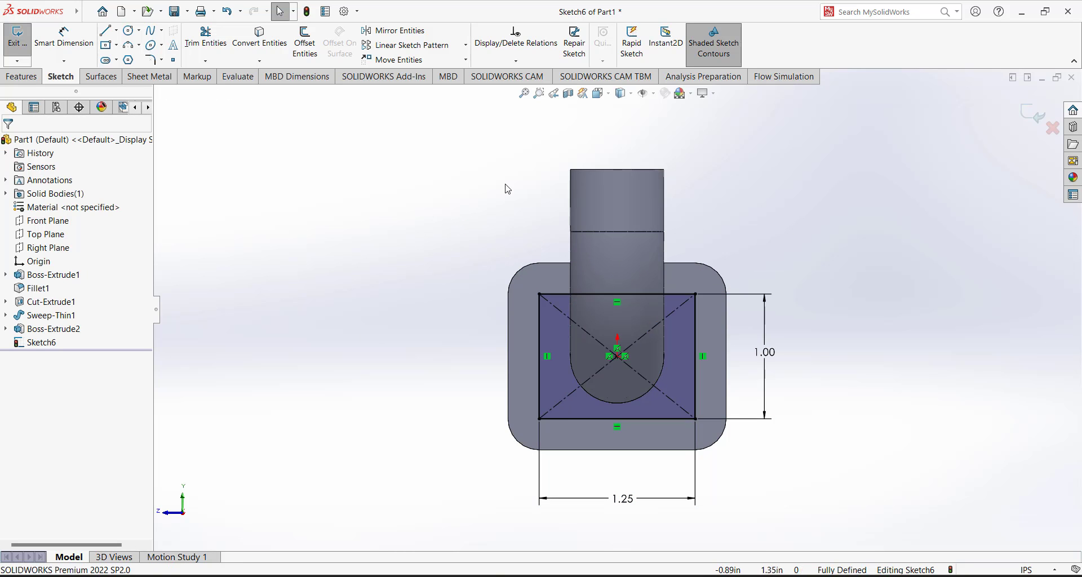
mouse_move(751, 182)
left_mouse_down()
mouse_move(640, 351)
mouse_move(802, 265)
left_mouse_up()
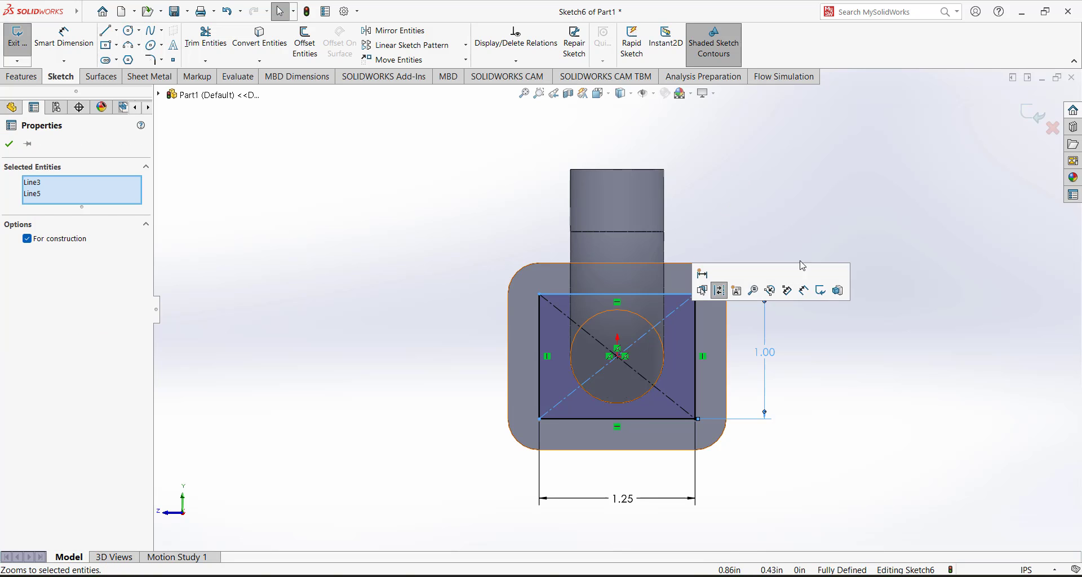
left_click(785, 181)
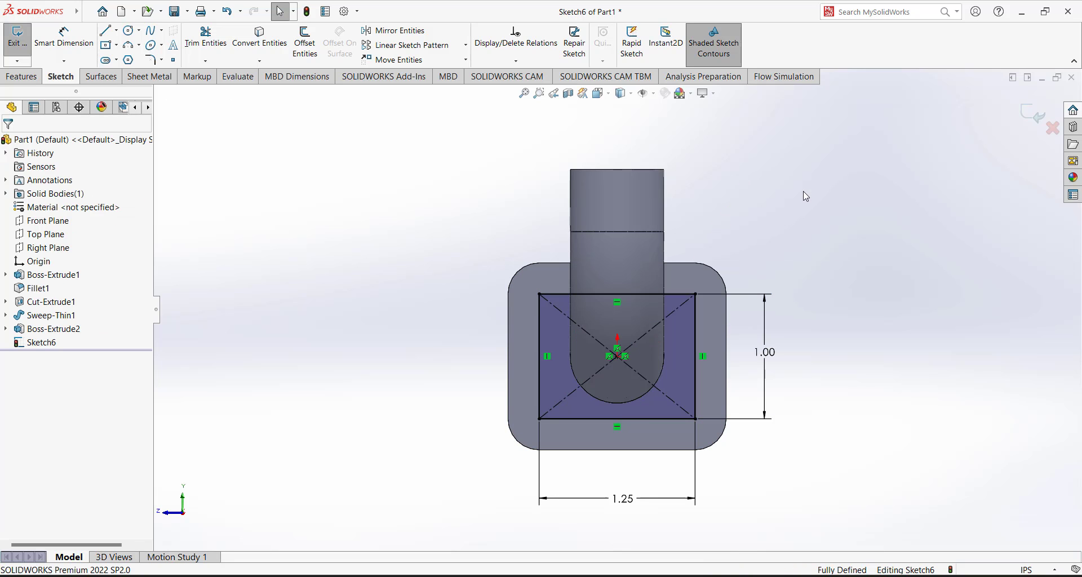
right_click_drag(794, 200, 430, 232)
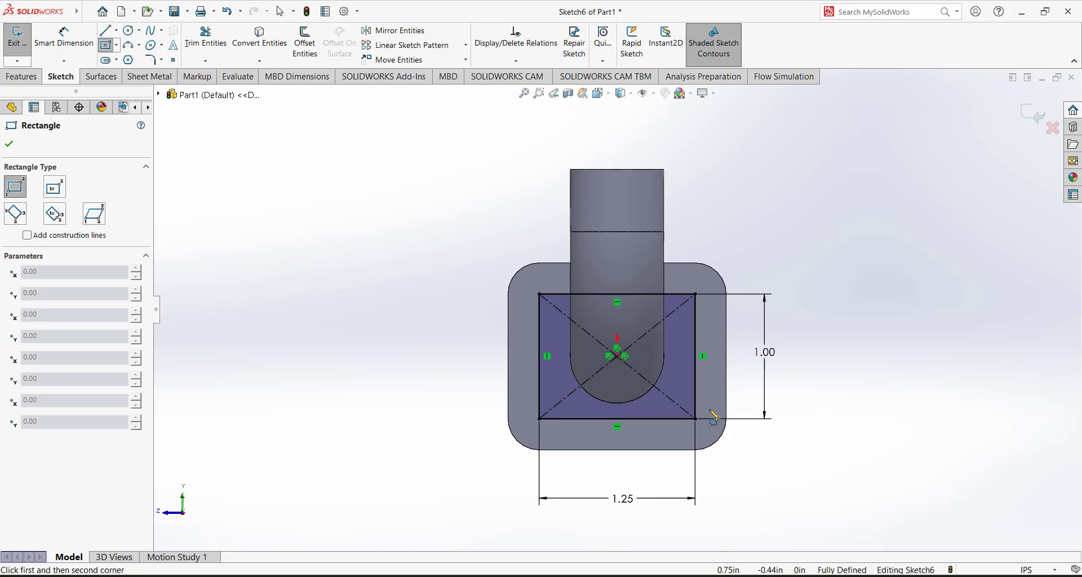
left_click(8, 143)
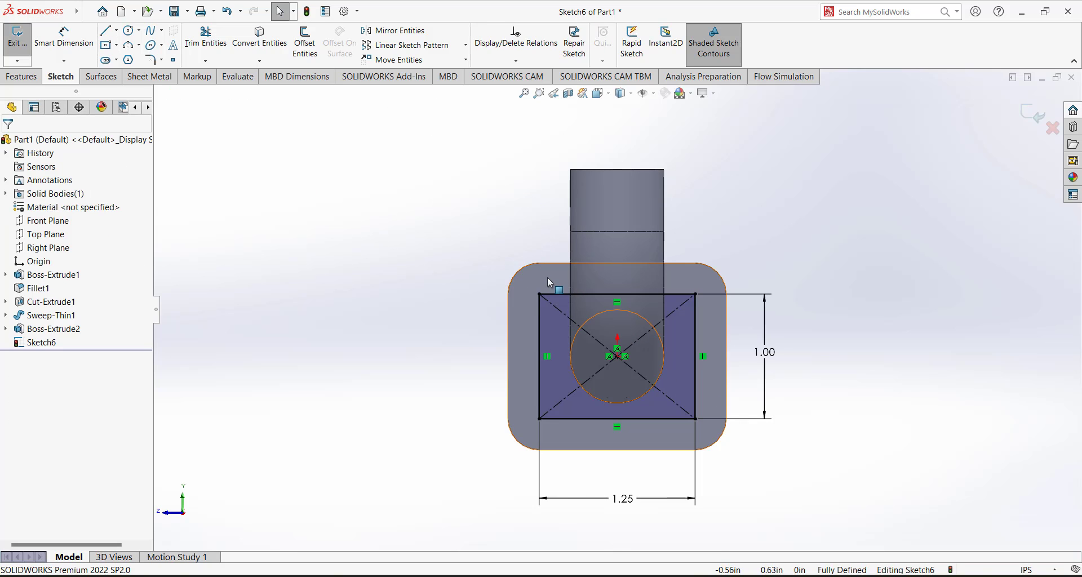
Step: Select all four sides and both diagonals of the rectangle and make them construction geometry
mouse_move(515, 294)
left_mouse_down()
mouse_move(536, 307)
mouse_move(598, 297)
mouse_move(782, 307)
mouse_move(867, 255)
left_mouse_up()
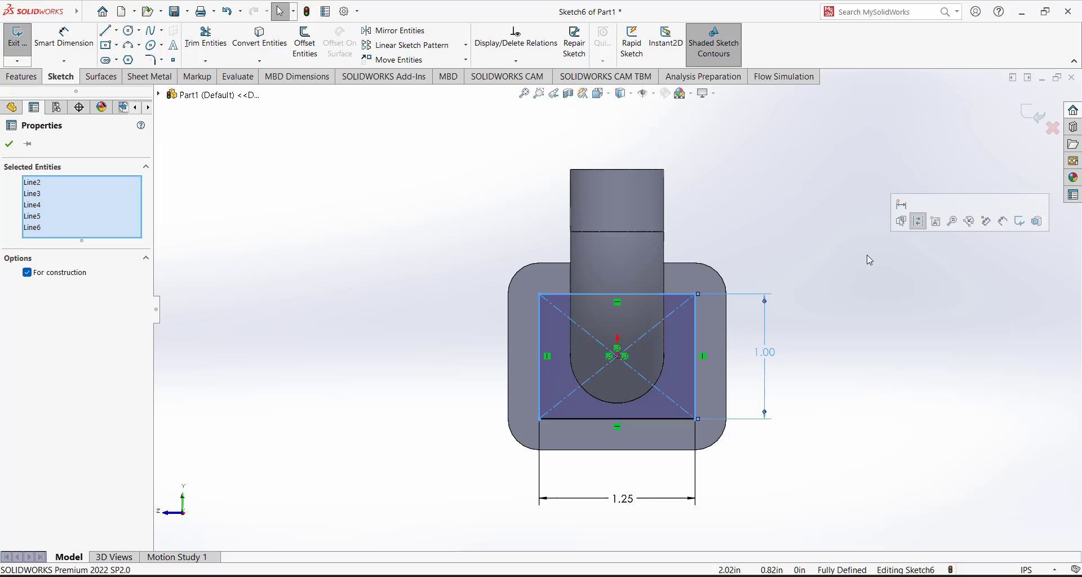
left_click(641, 419, "ctrl")
left_click(25, 286)
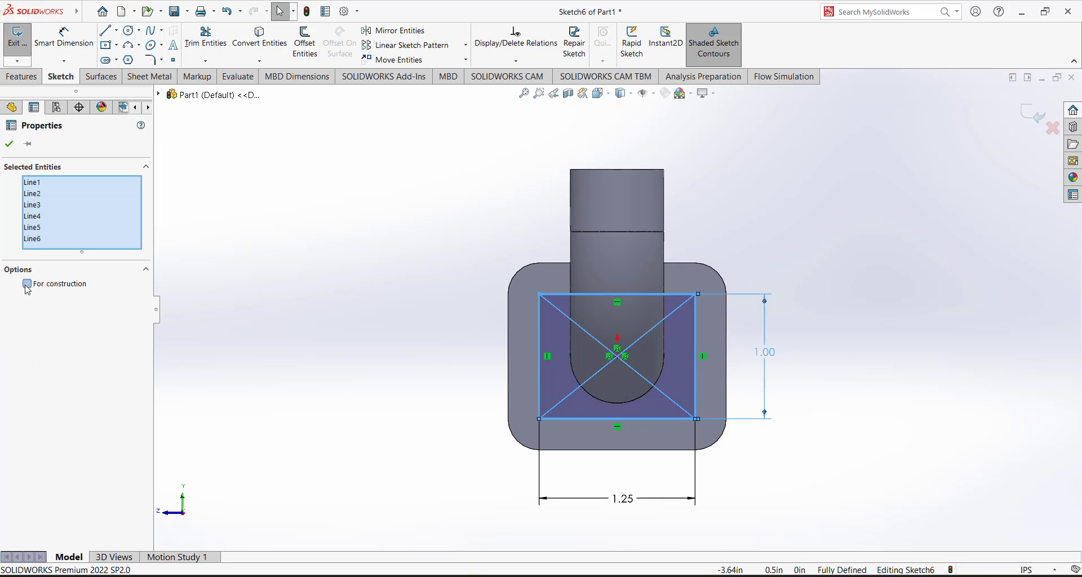
left_click(8, 145)
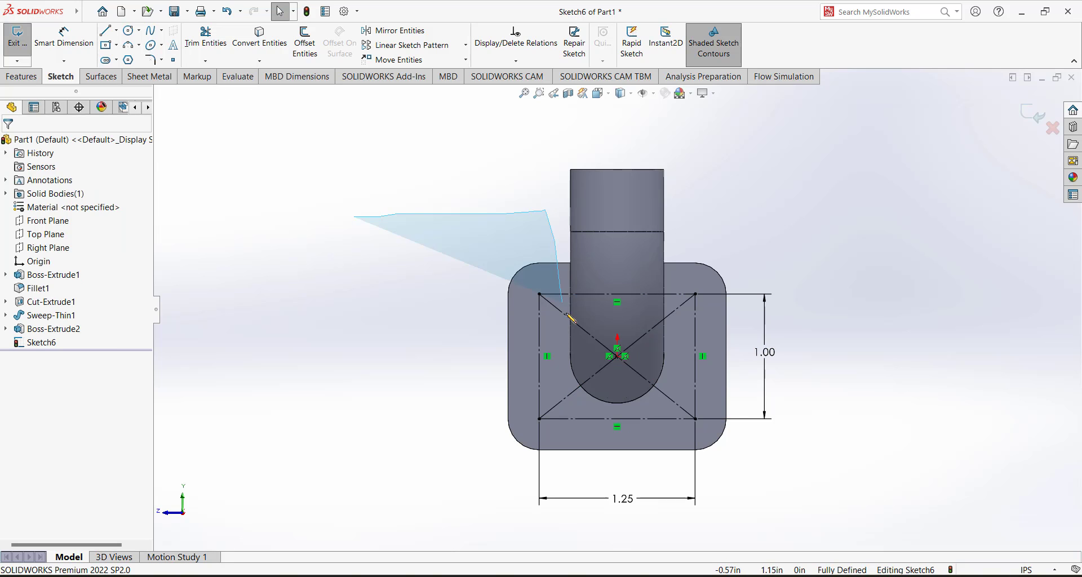
key("Escape")
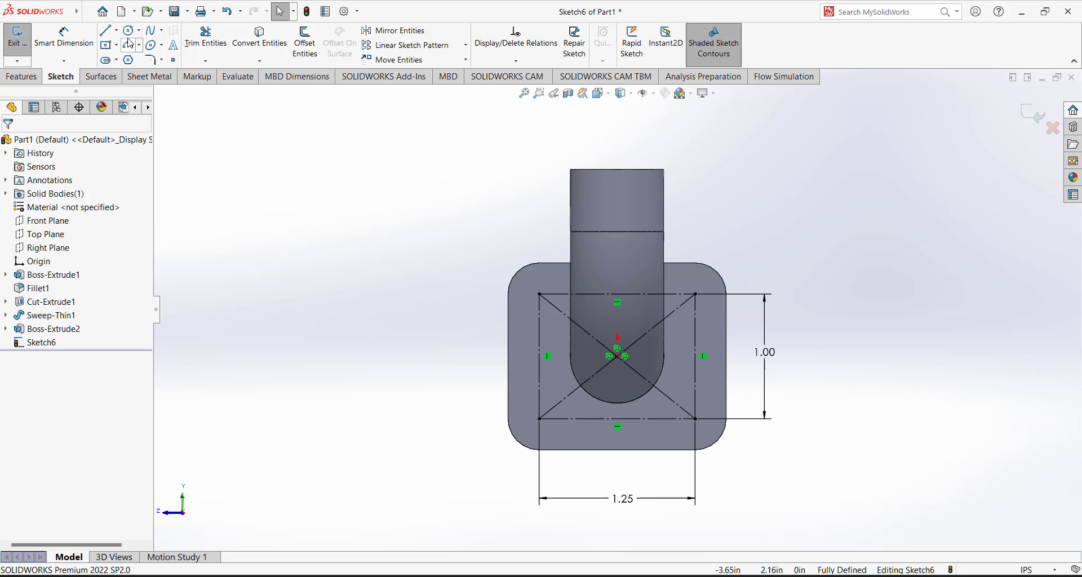
Step: Draw a circle centred on each corner of the construction rectangle, the upper two about 0.15 in in radius, the lower two about 0.22 and 0.24 in
left_click(128, 29)
left_click(539, 293)
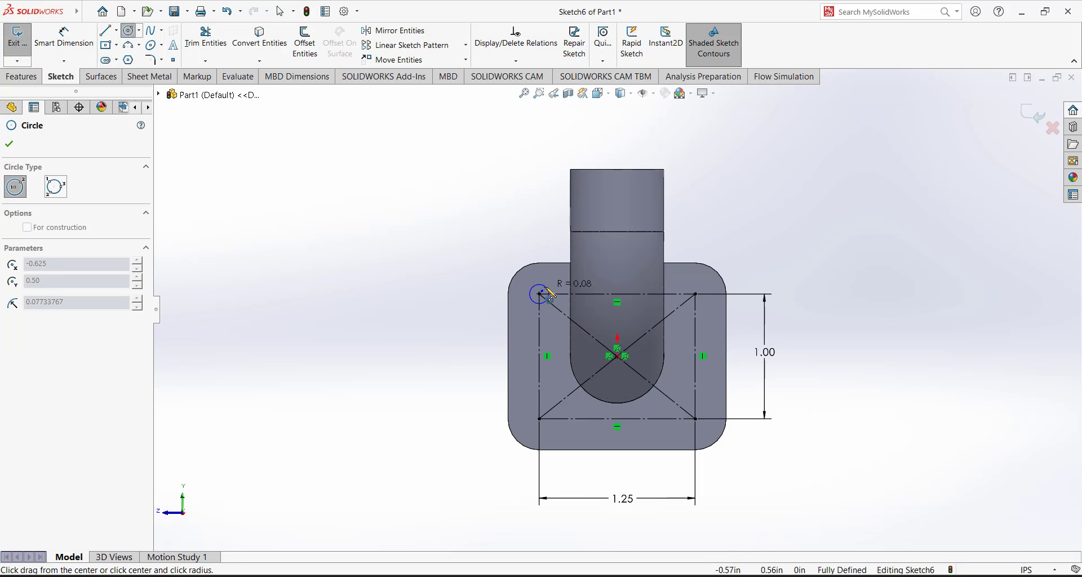
left_click(558, 292)
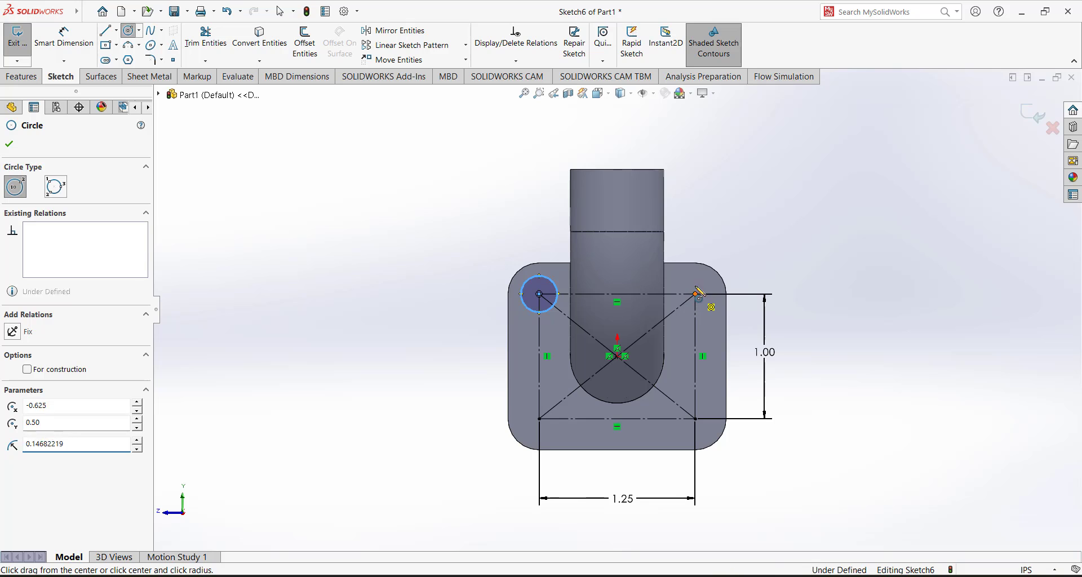
left_click(695, 294)
left_click(713, 293)
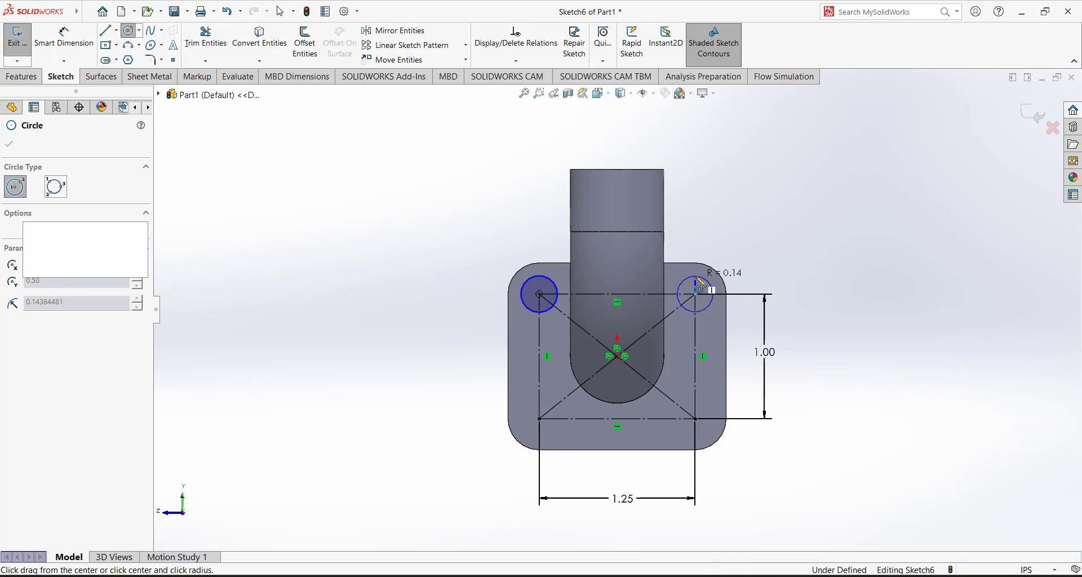
left_click(695, 419)
left_click(725, 419)
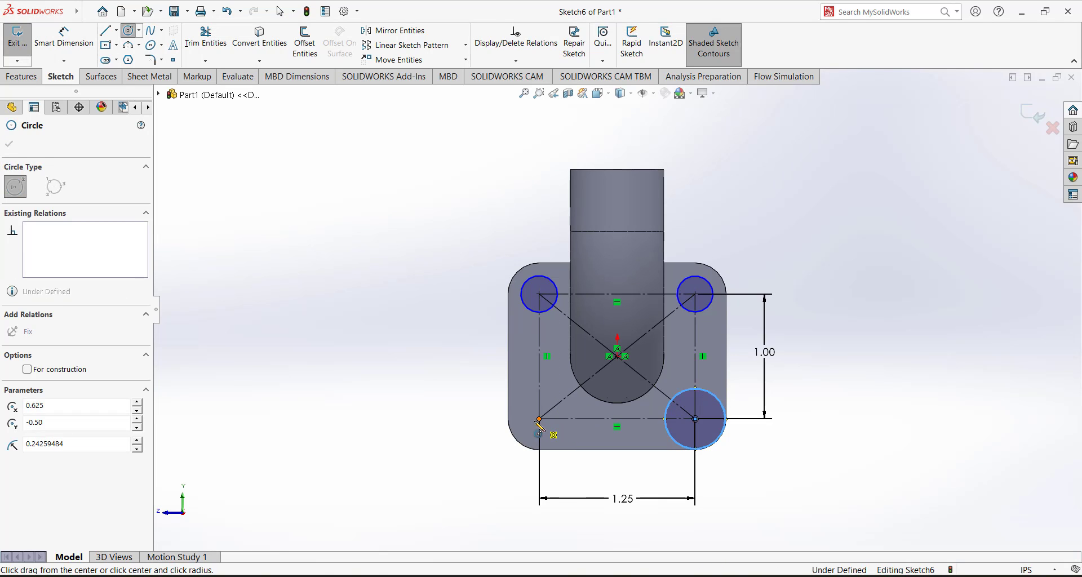
left_click(539, 419)
left_click(567, 419)
Step: Switch to the intake drawing in Paint, ring the "4X Ø .266 THRU ALL" hole callout in green, and return to SOLIDWORKS
left_click(64, 37)
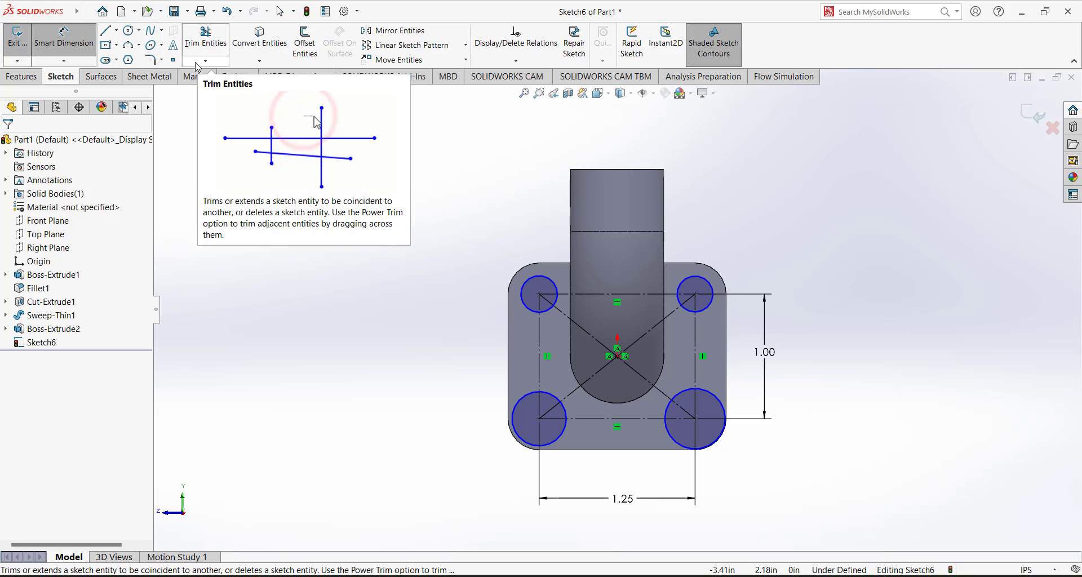
left_click(667, 572)
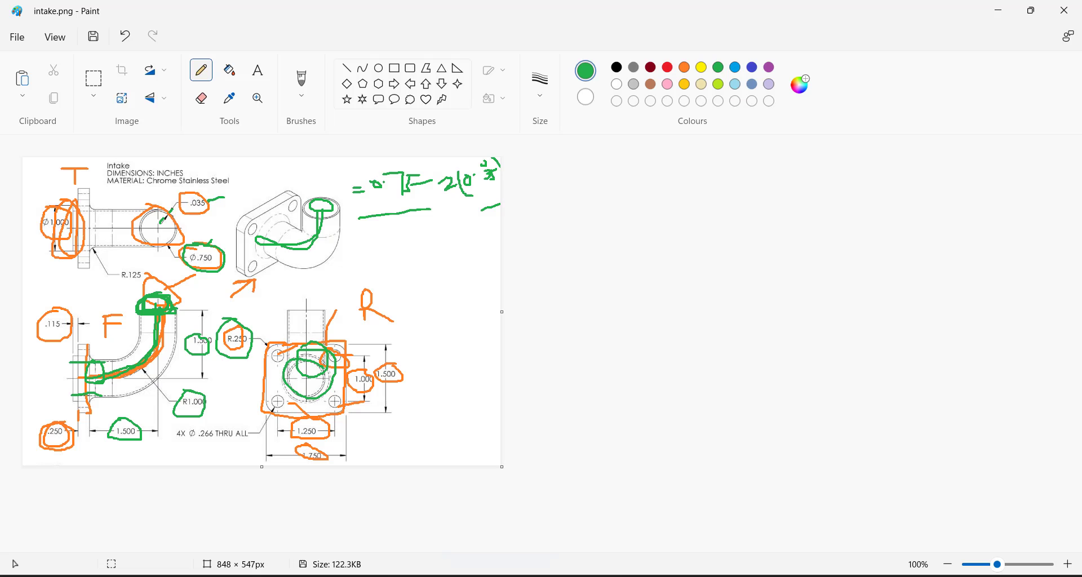
mouse_move(172, 432)
left_mouse_down()
mouse_move(204, 452)
mouse_move(234, 444)
mouse_move(181, 418)
left_mouse_up()
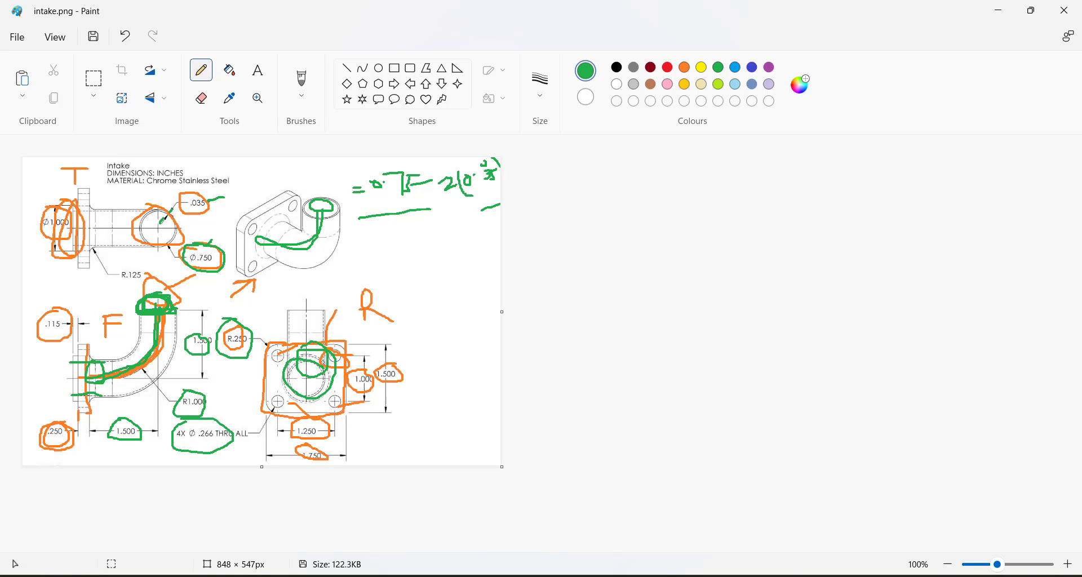
key("alt+Tab")
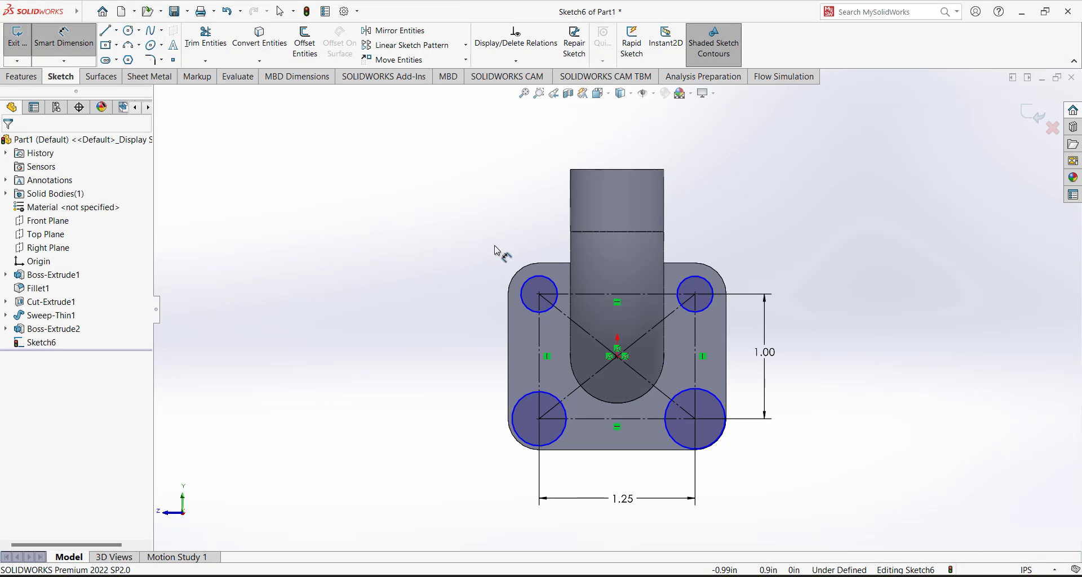
Step: Dimension the diameter of the plate's lower-left corner circle as 0.266 in
left_click(517, 426)
left_click(451, 424)
type("0")
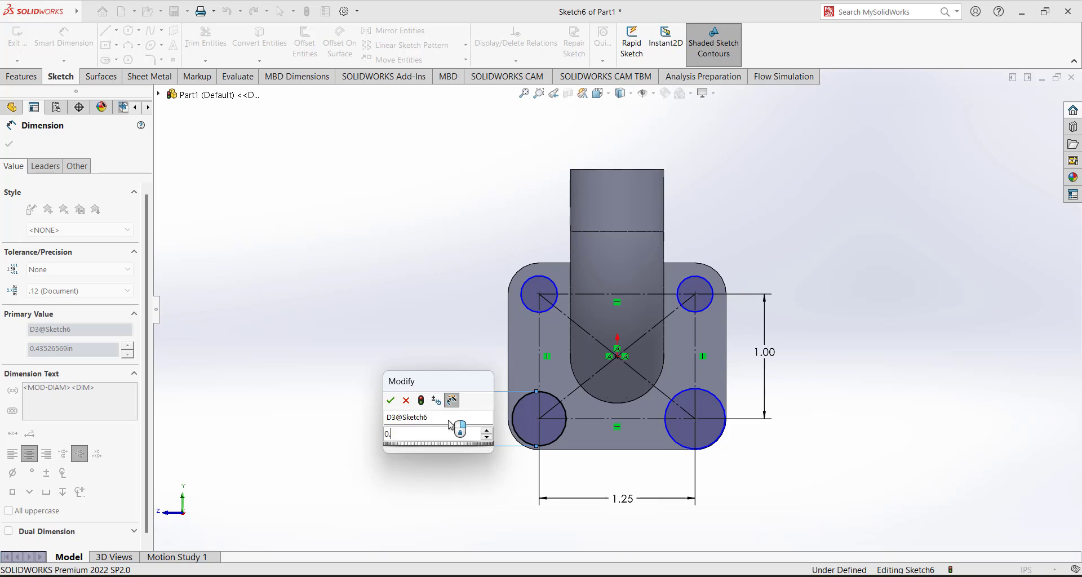
type(".2")
type("7")
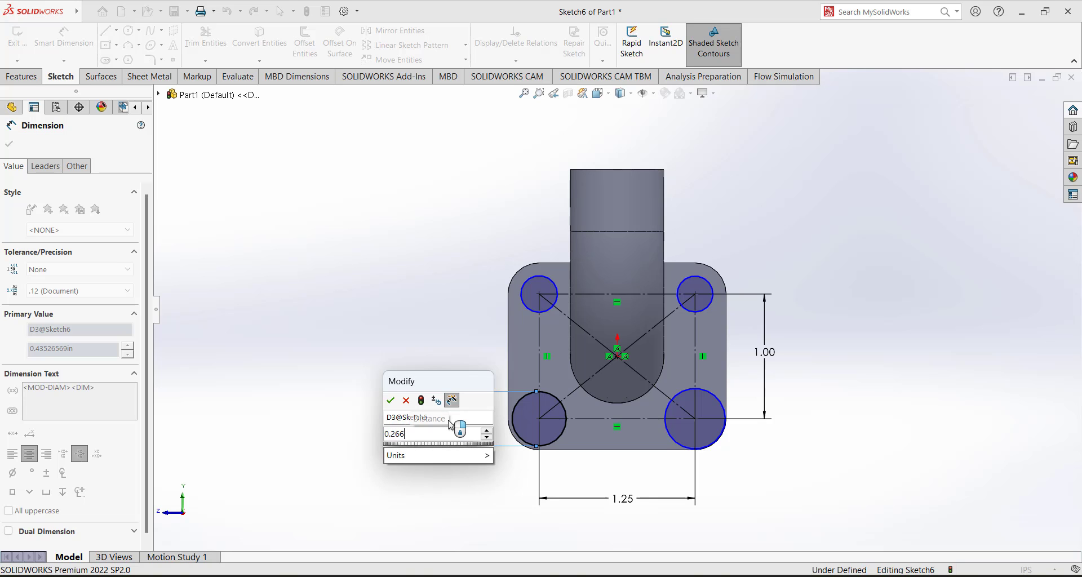
key("Return")
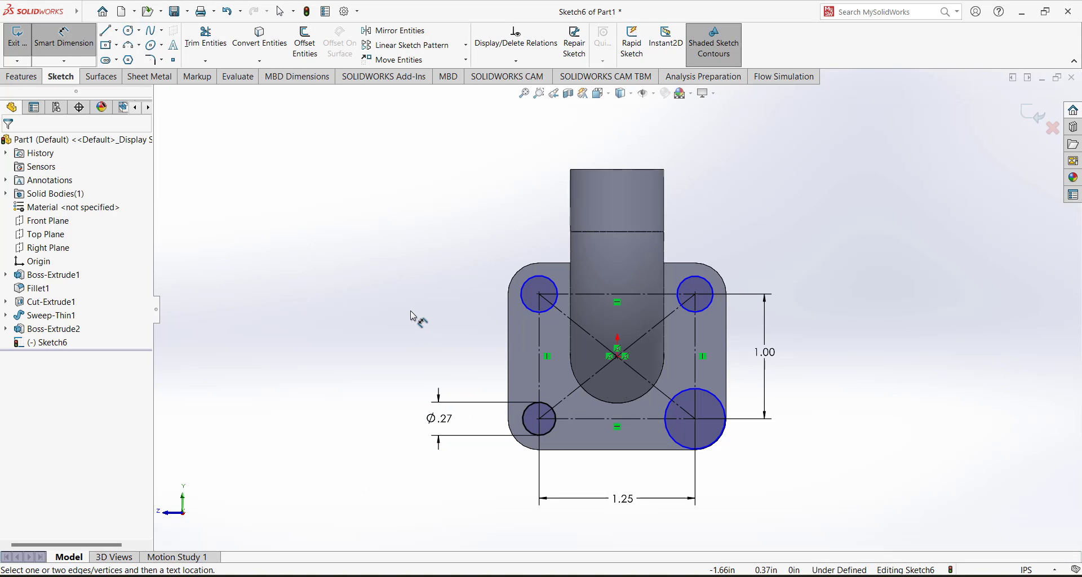
key("Escape")
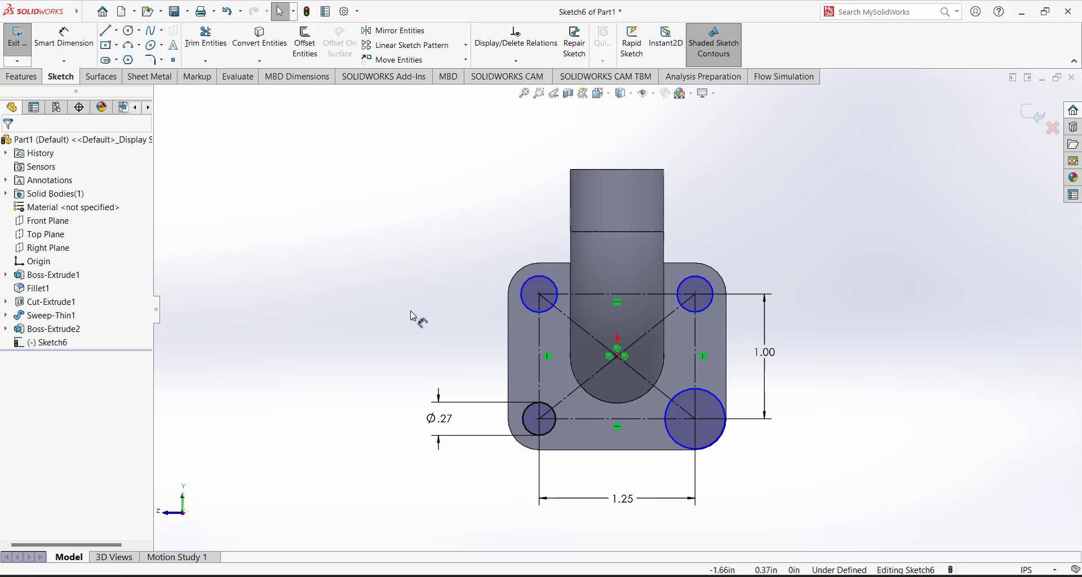
left_click(525, 308)
left_click(524, 418, "ctrl")
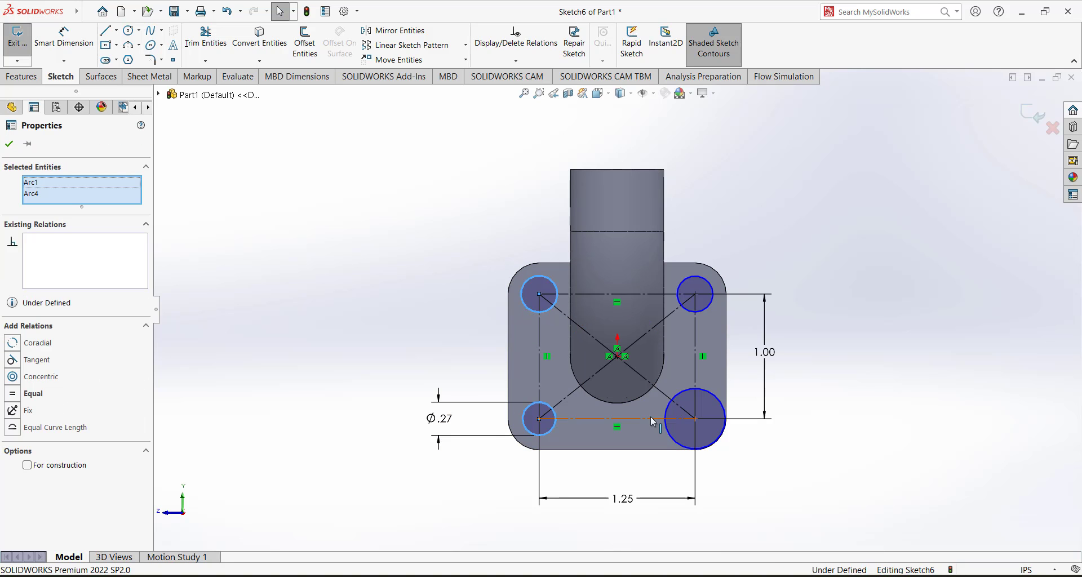
left_click(690, 390, "ctrl")
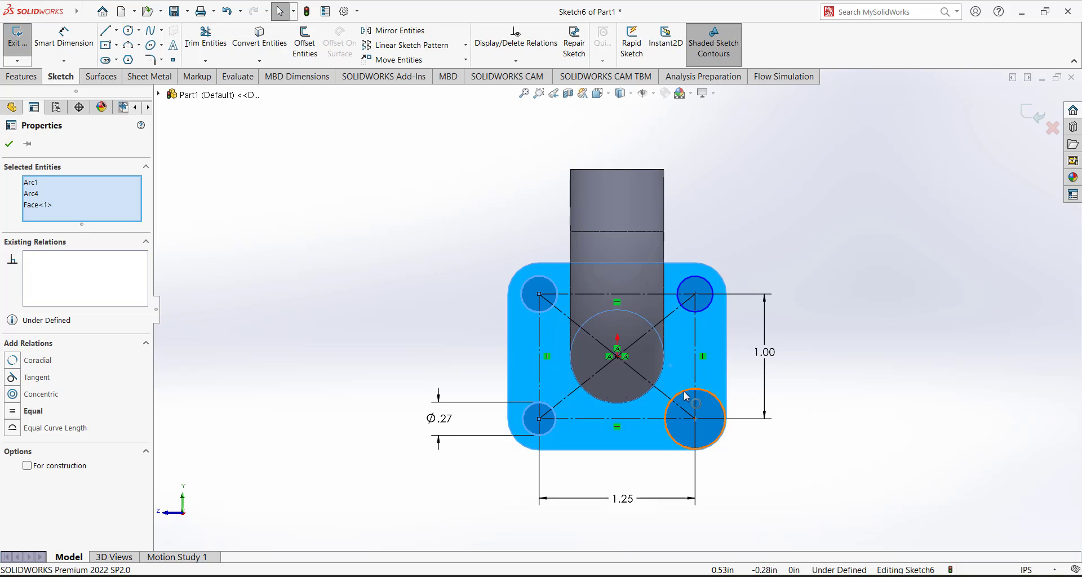
key("Escape")
Step: Add an Equal relation to the four circles at the corners of the construction rectangle
left_click(713, 306)
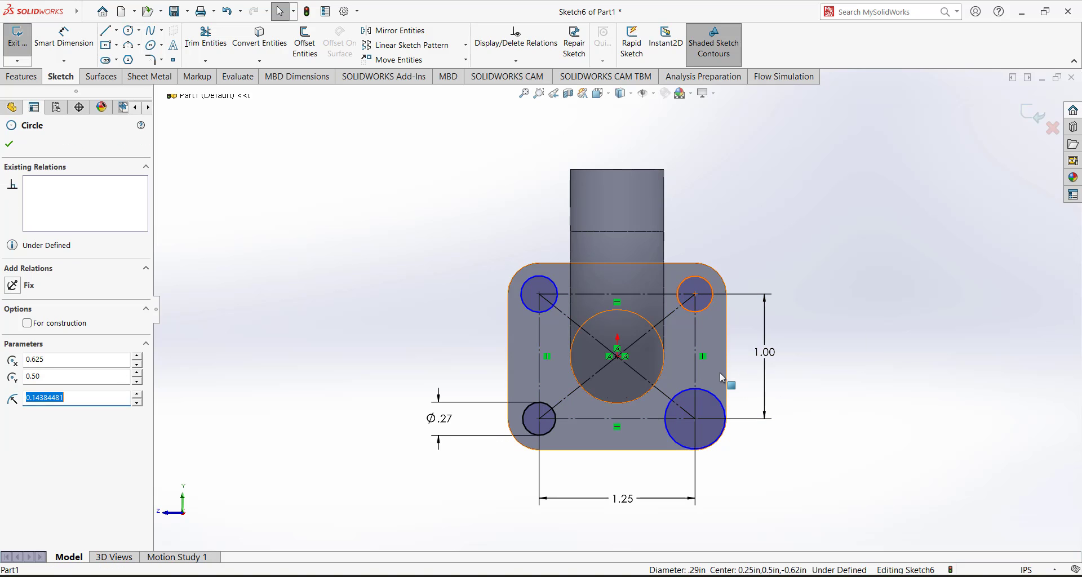
left_click(715, 396, "ctrl")
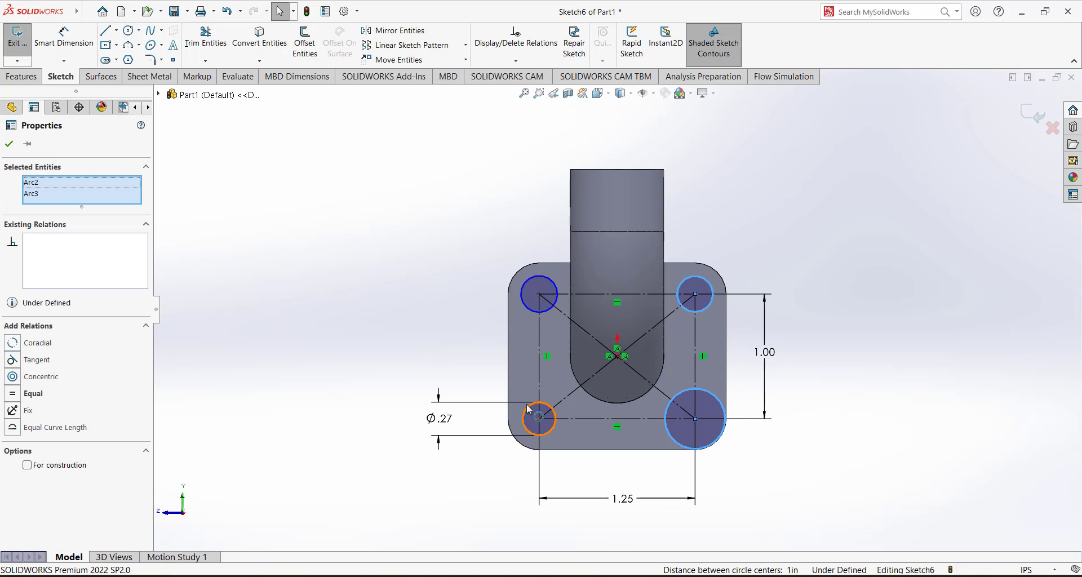
left_click(529, 410, "ctrl")
left_click(522, 303, "ctrl")
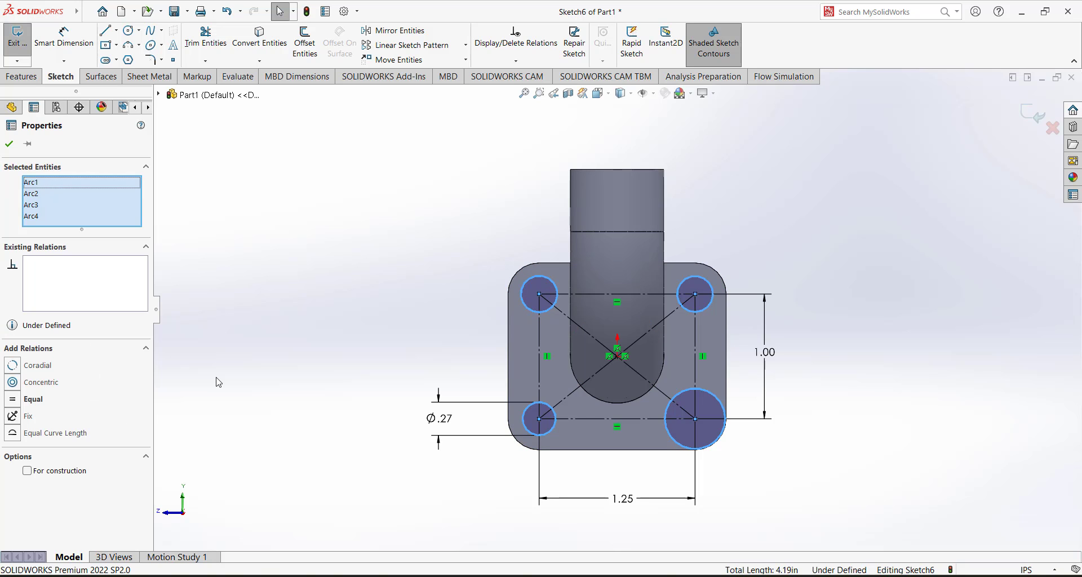
left_click(12, 399)
left_click(344, 299)
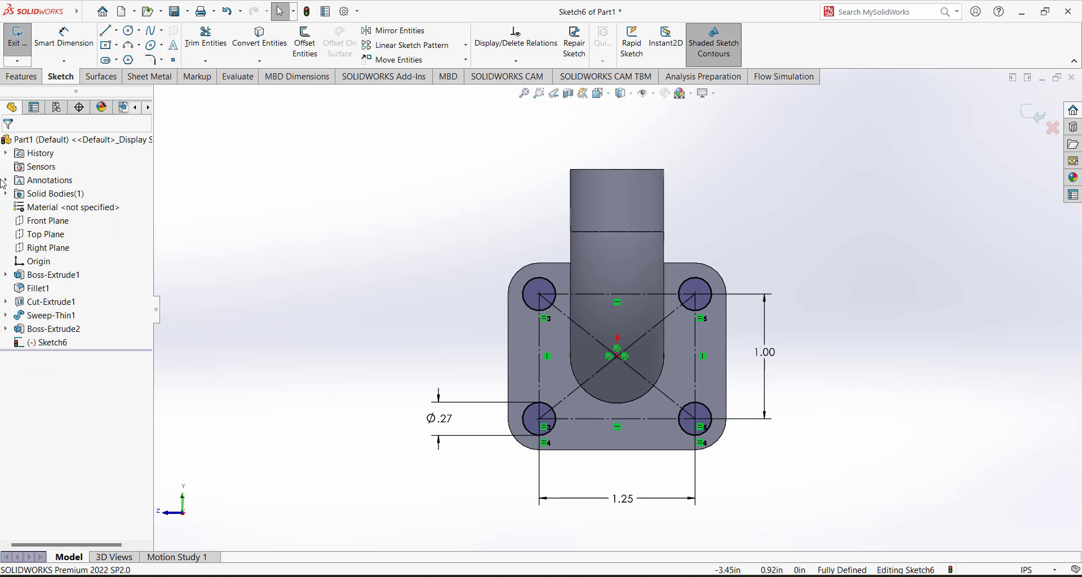
Step: Finish the hole sketch and cut the four circles through the flange with an Extruded Cut set to Through All
left_click(16, 39)
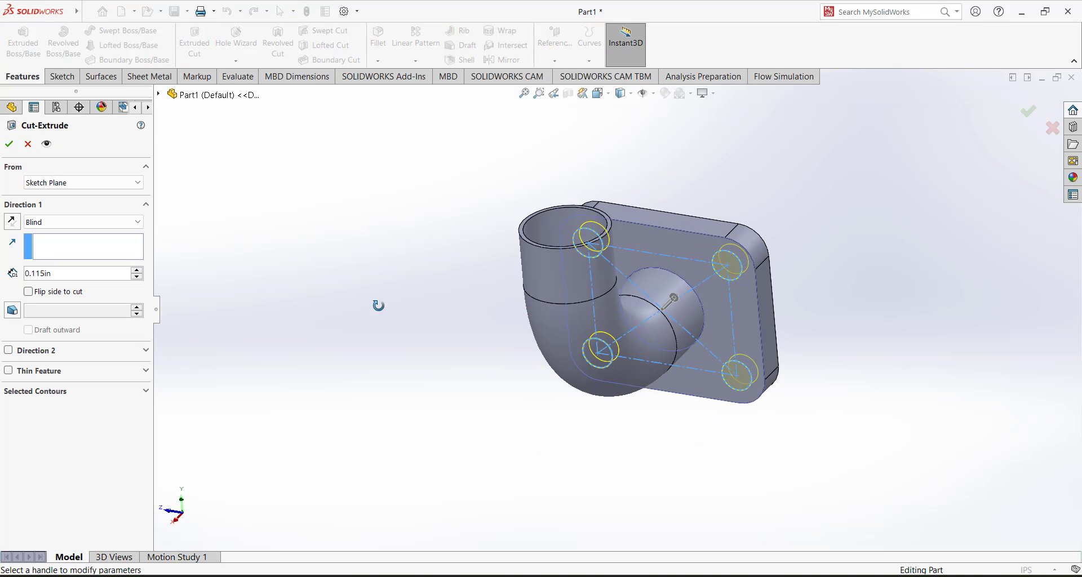
left_click(40, 223)
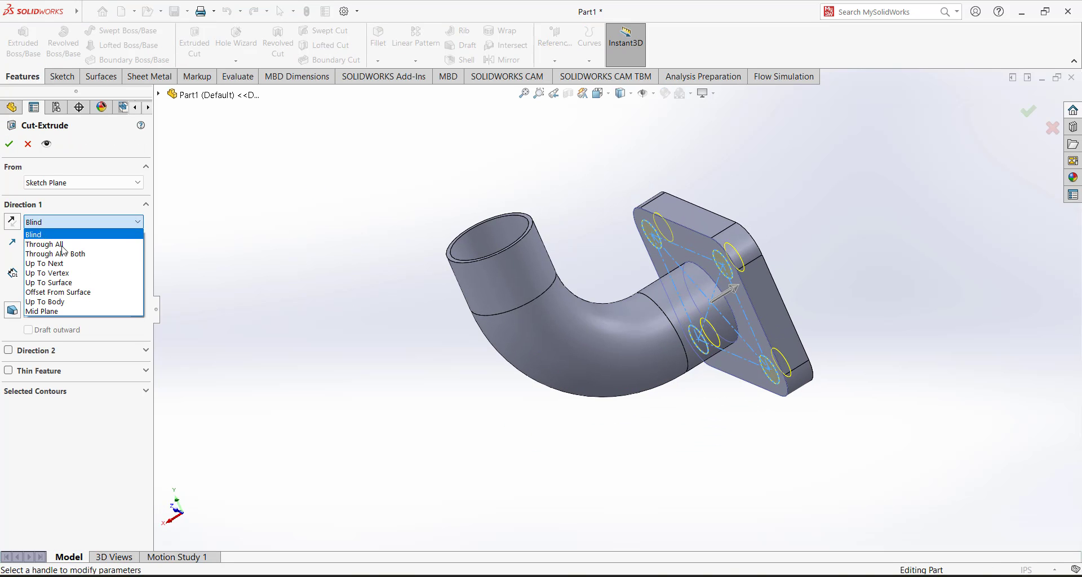
left_click(45, 241)
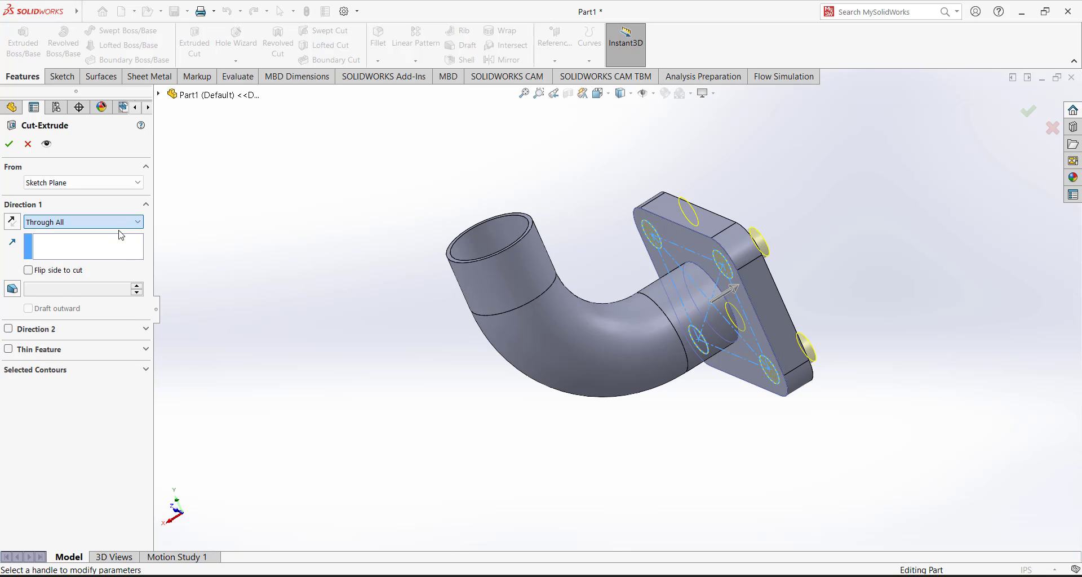
left_click(7, 145)
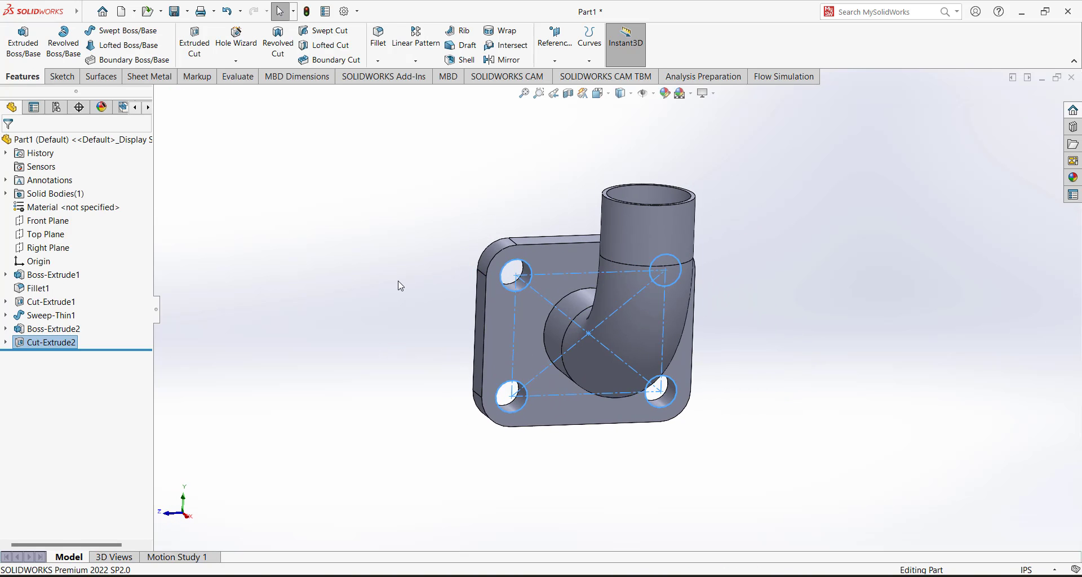
left_click(393, 285)
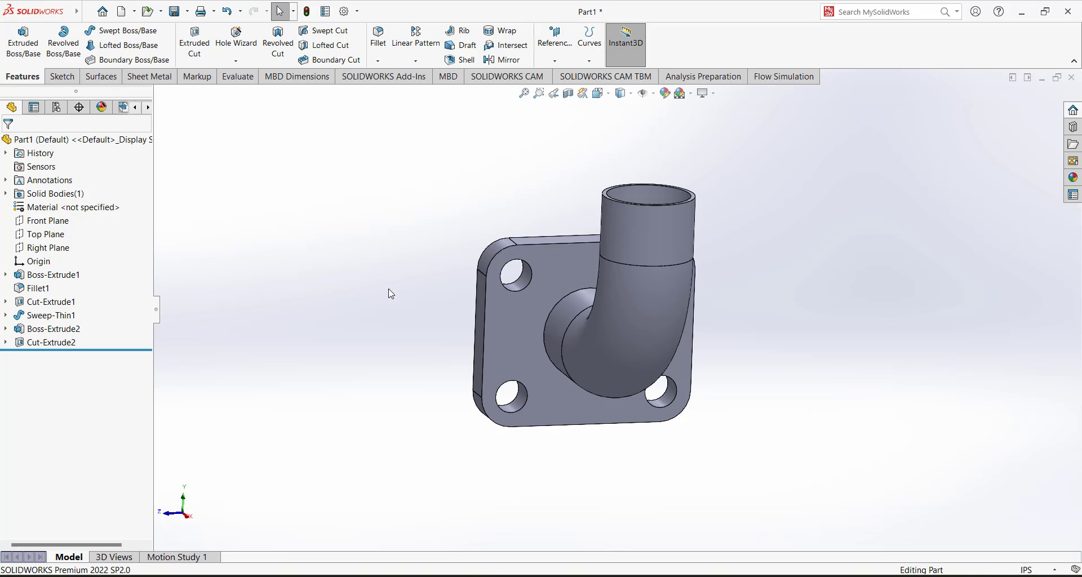
Step: Fillet the circular edge where the raised ring meets the flange face with a 0.125 in radius
left_click(379, 53)
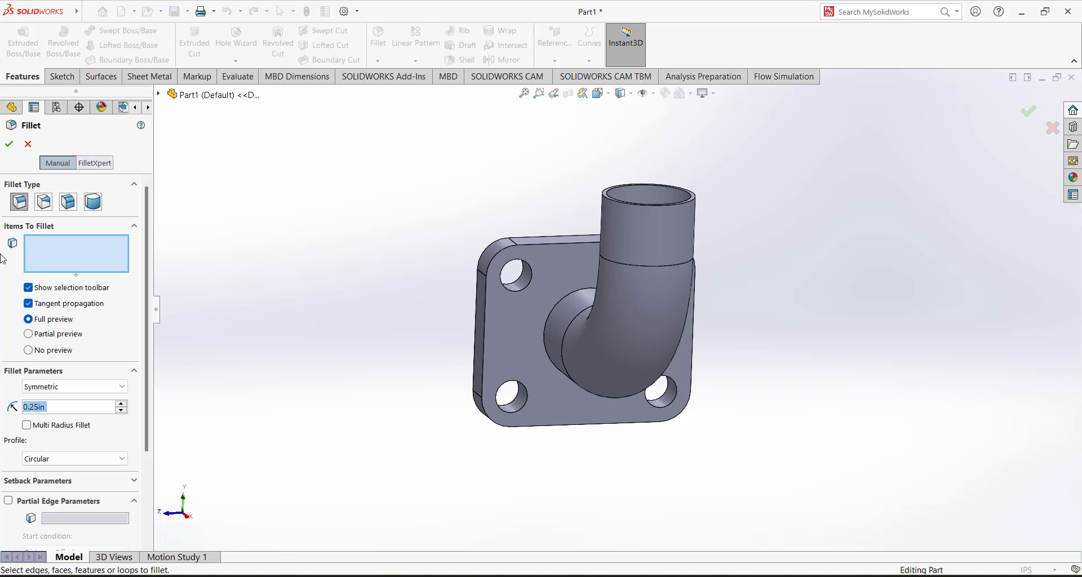
type("0.125")
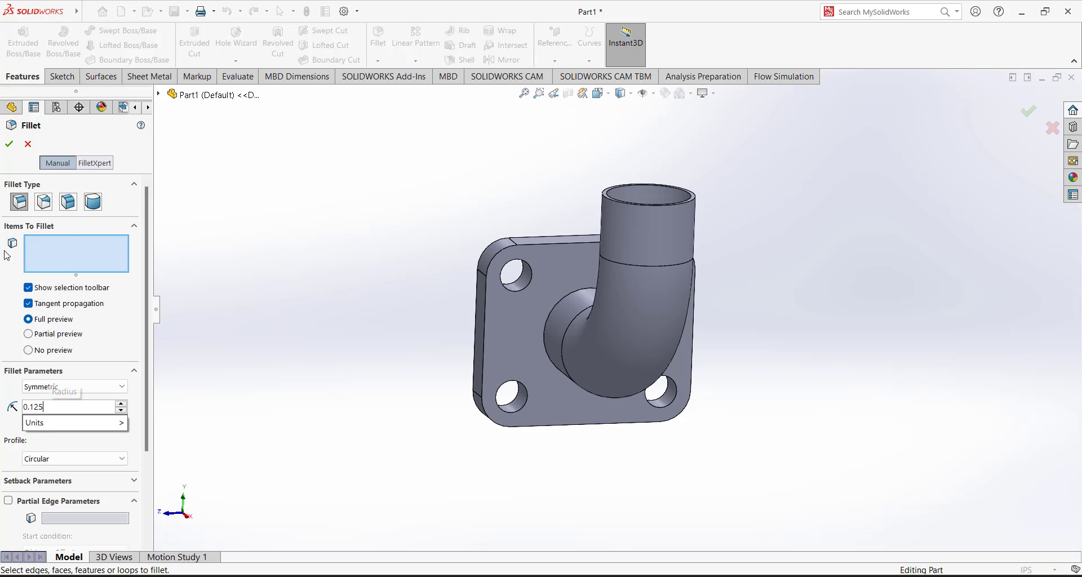
key("Return")
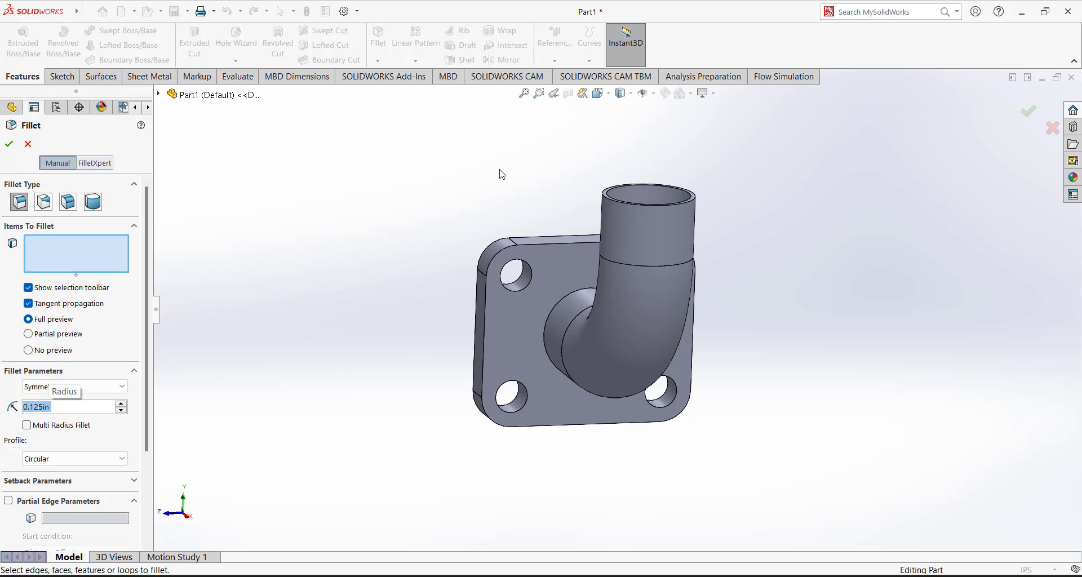
left_click(561, 299)
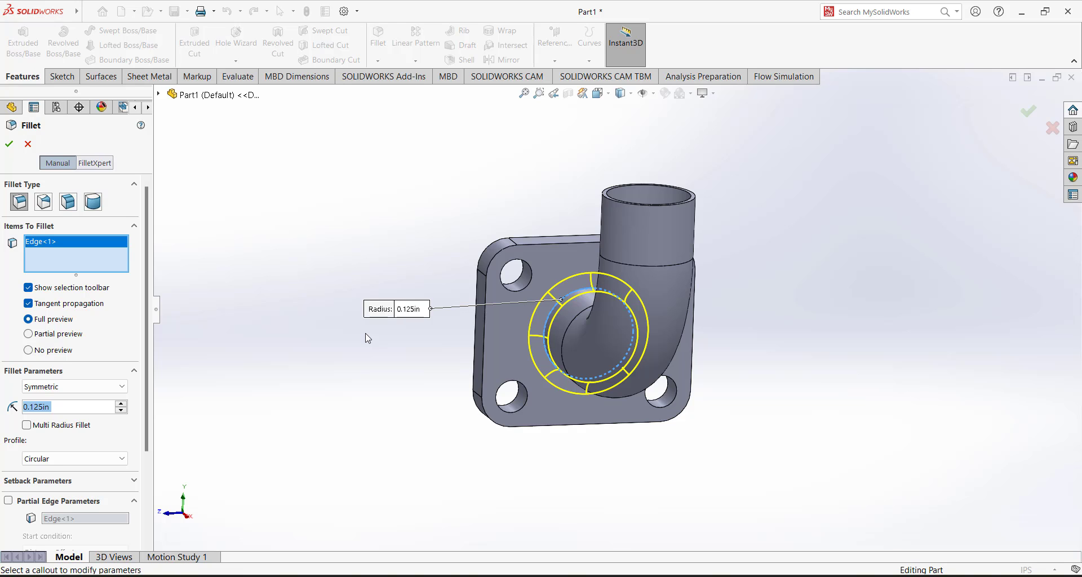
middle_click_drag(361, 315, 416, 321)
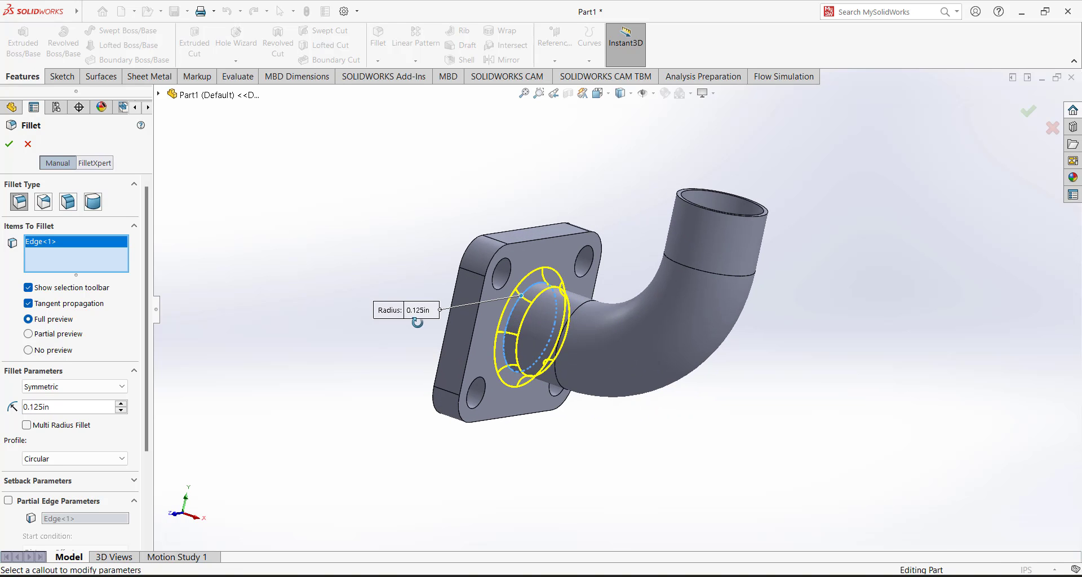
key("Return")
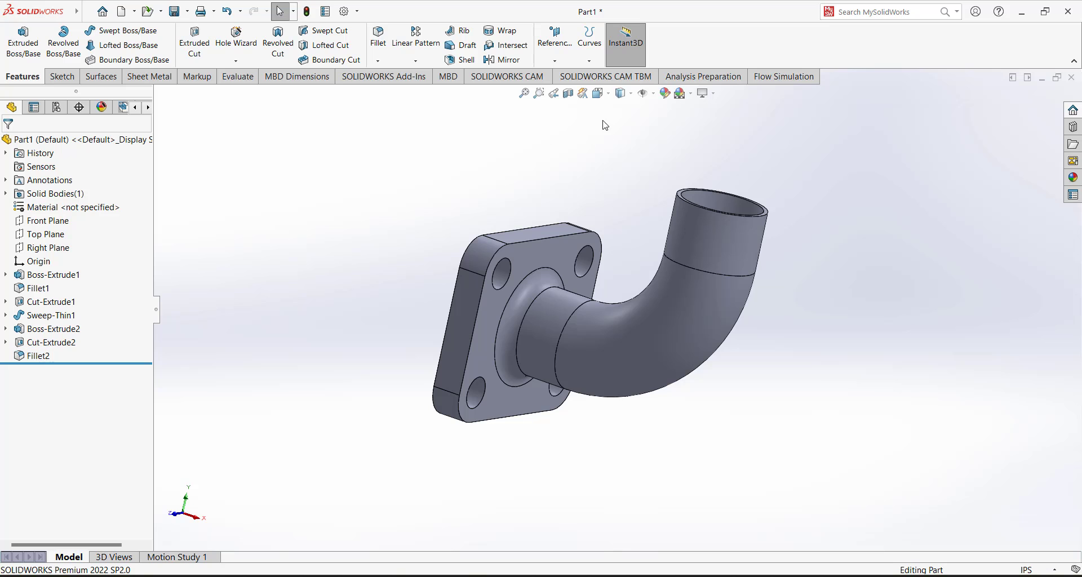
left_click(601, 93)
left_click(662, 124)
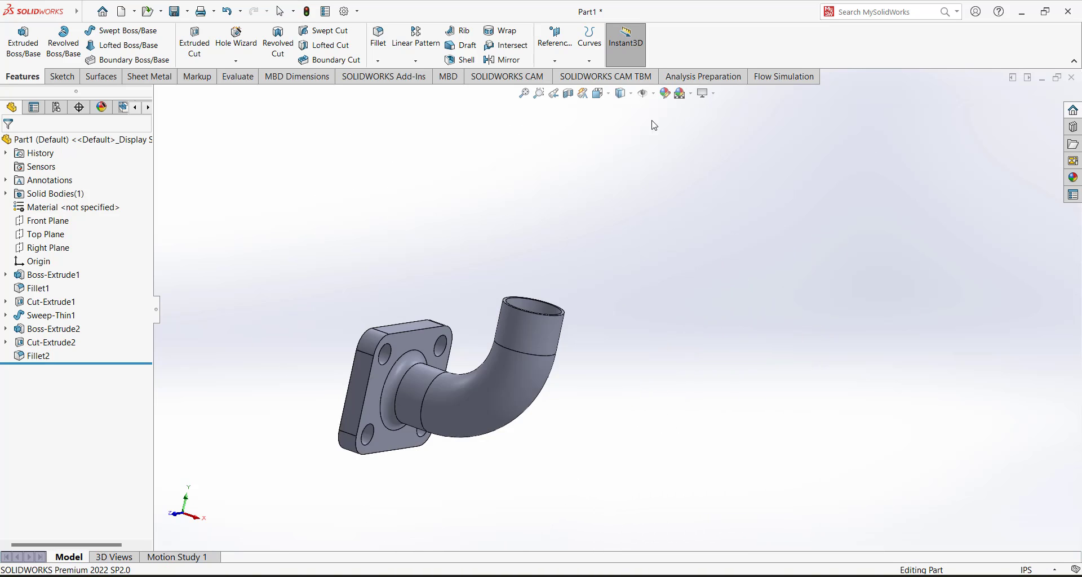